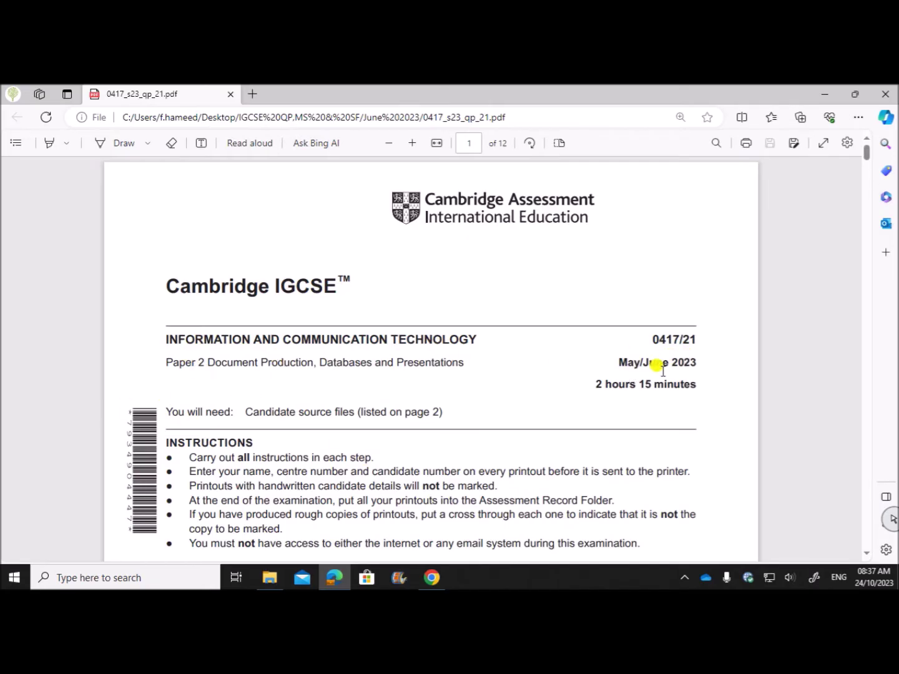
Step: Read Task 1 on page 2 about the j2321evidence.rtf file and the candidate details
scroll(498, 413, down, 15)
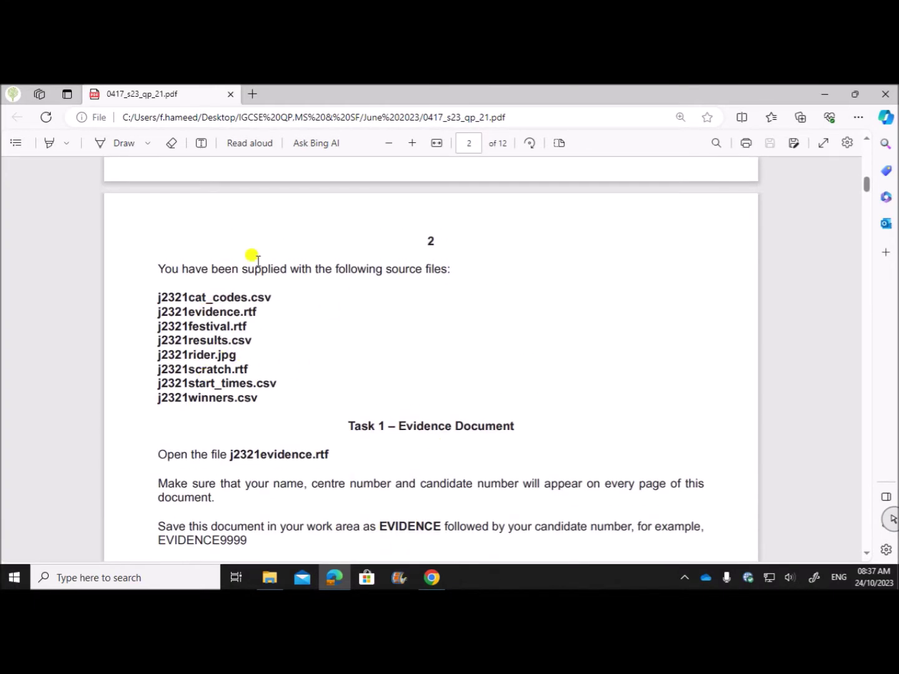
click(270, 578)
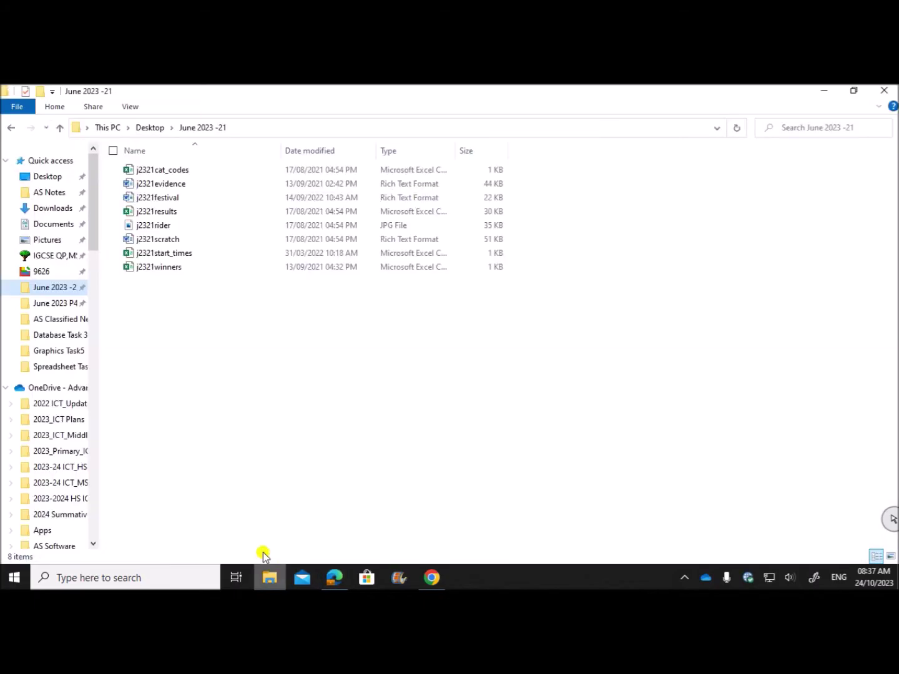
click(334, 577)
scroll(355, 472, down, 1)
scroll(357, 472, down, 4)
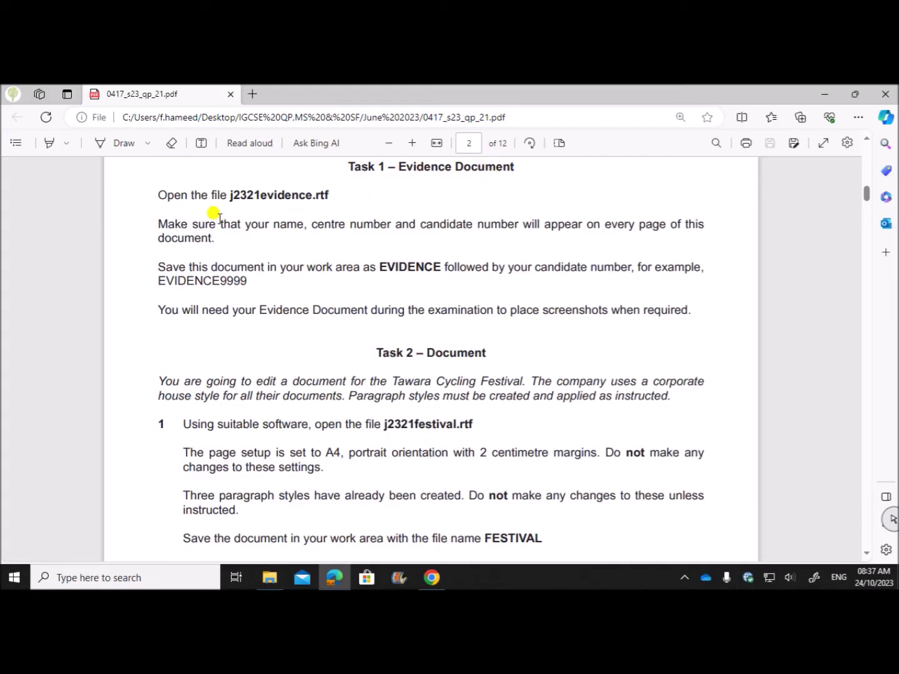
drag(219, 189, 335, 195)
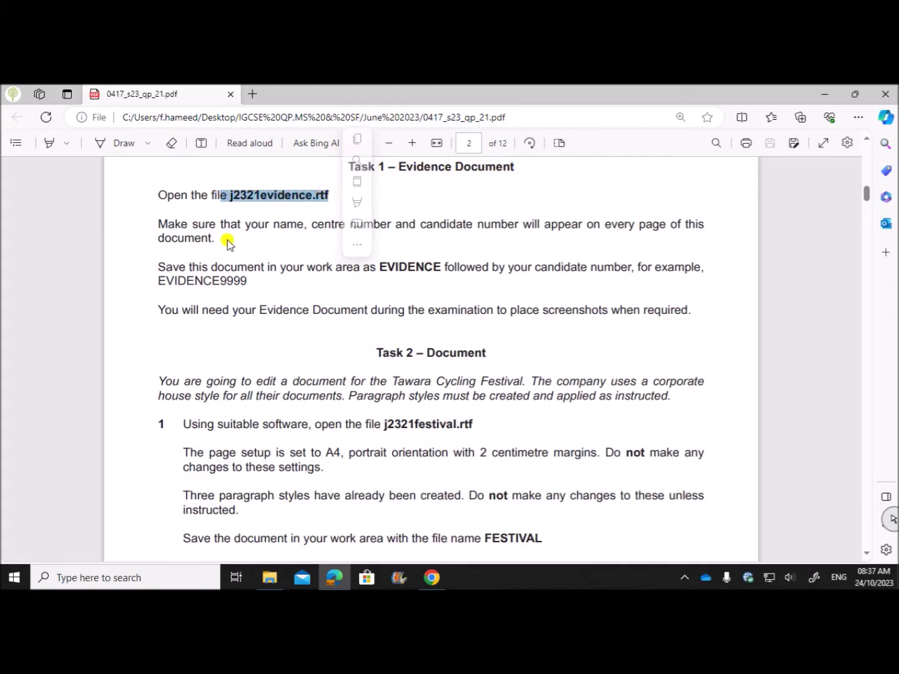
drag(221, 224, 359, 226)
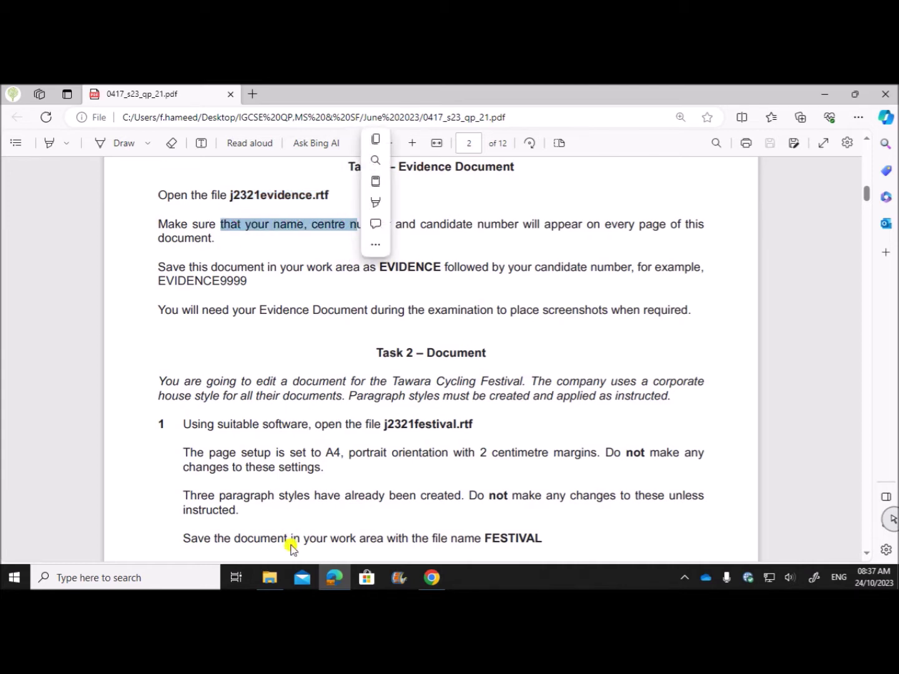
Step: Locate j2321evidence in the source folder, note the EVIDENCE naming, and bring the evidence document forward
click(271, 577)
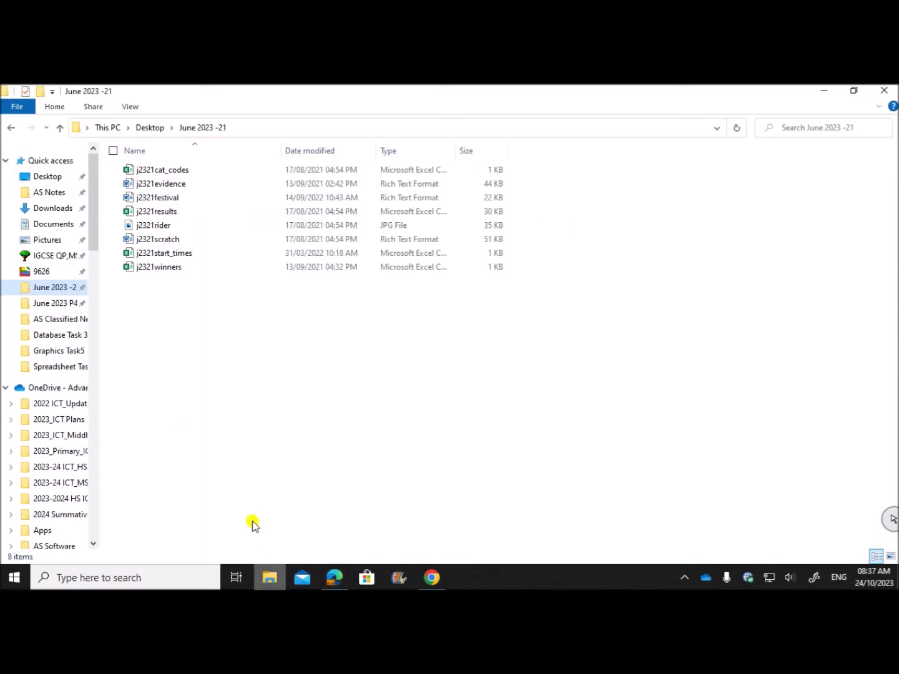
click(195, 183)
click(334, 578)
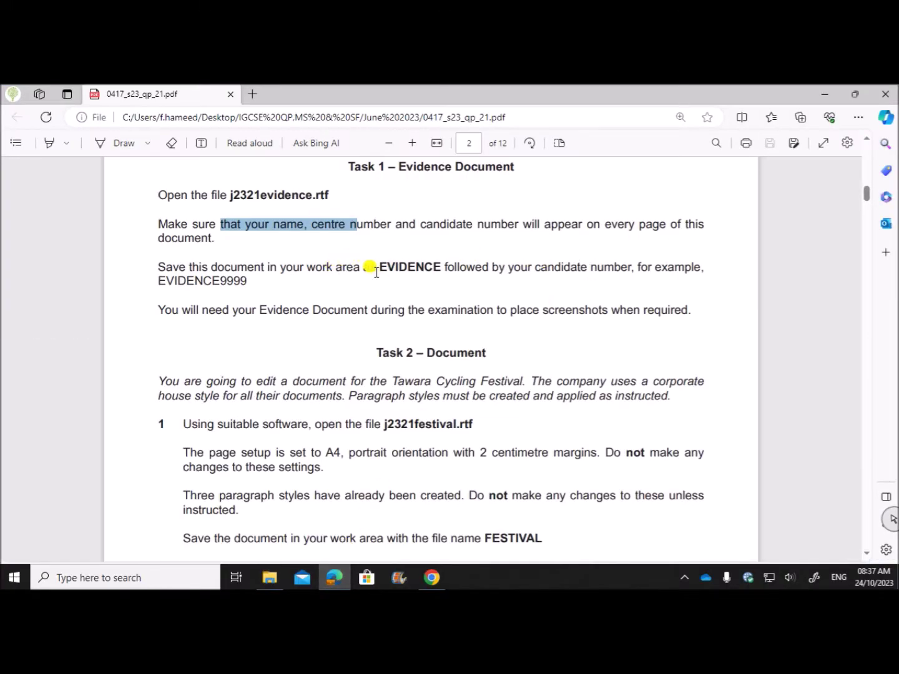
drag(380, 267, 441, 268)
click(464, 577)
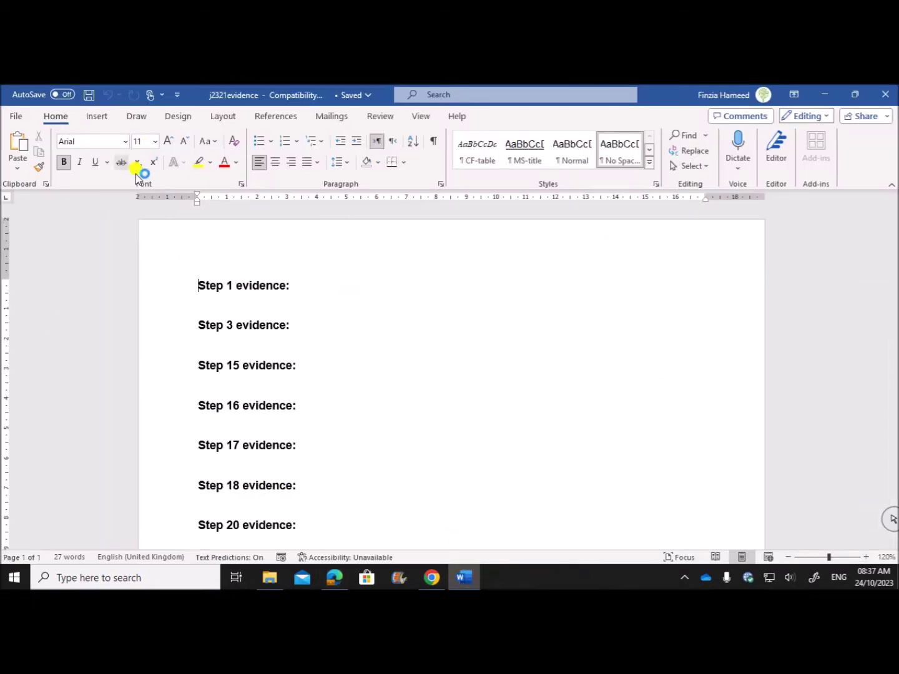
Step: Save the evidence file as a Word Document (*.docx) named EVIDENCE with the candidate number
click(13, 115)
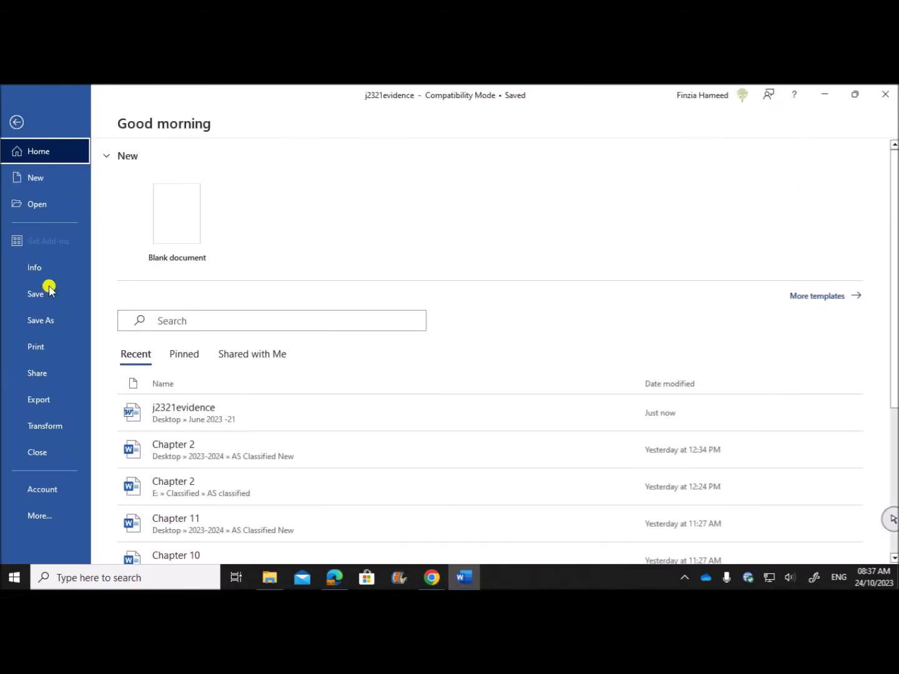
click(56, 319)
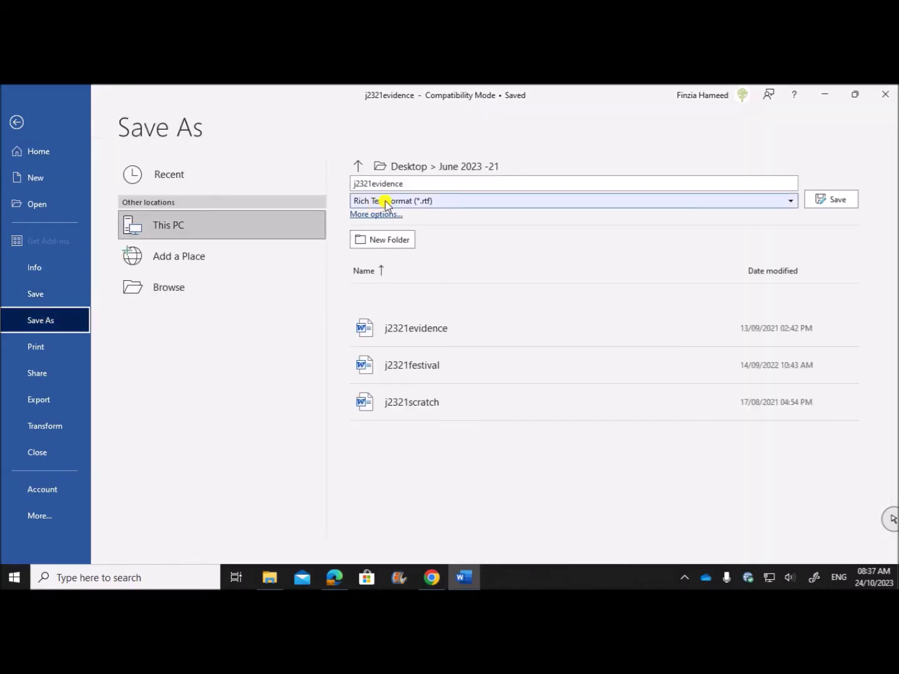
click(388, 201)
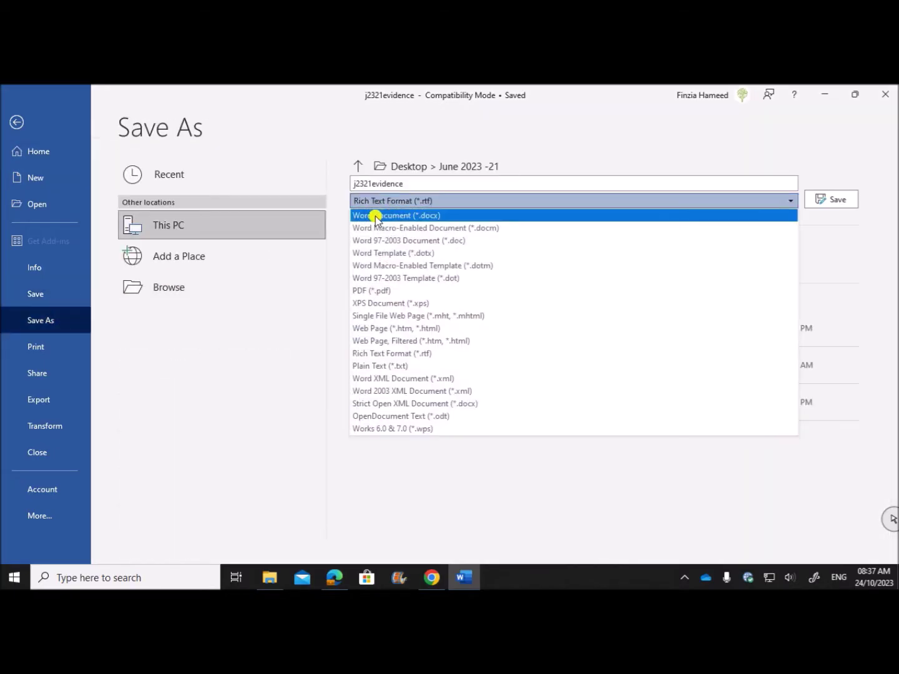
click(385, 215)
click(386, 182)
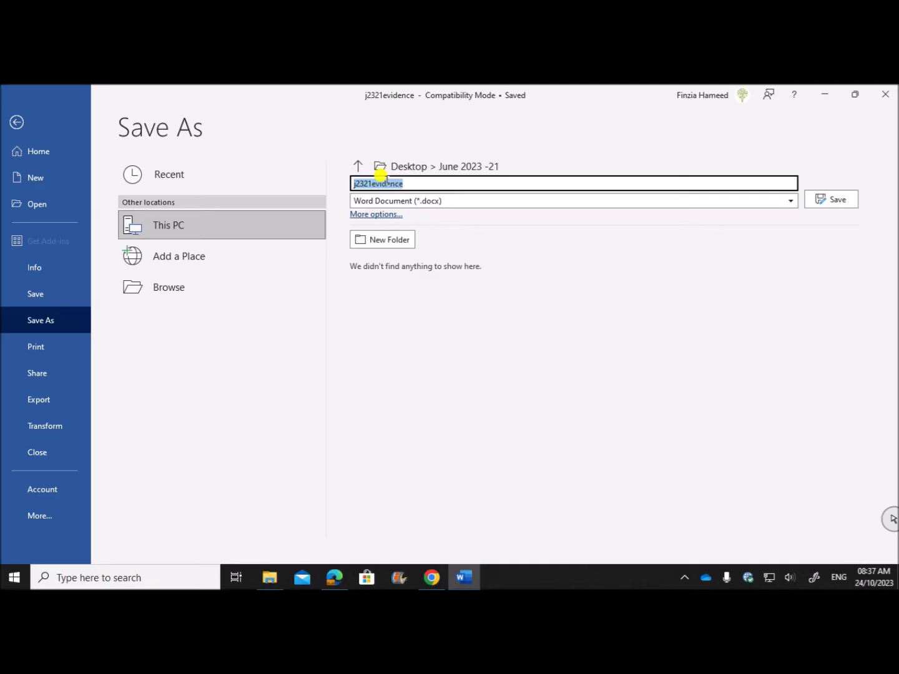
text(EVIDENCE1234)
click(813, 203)
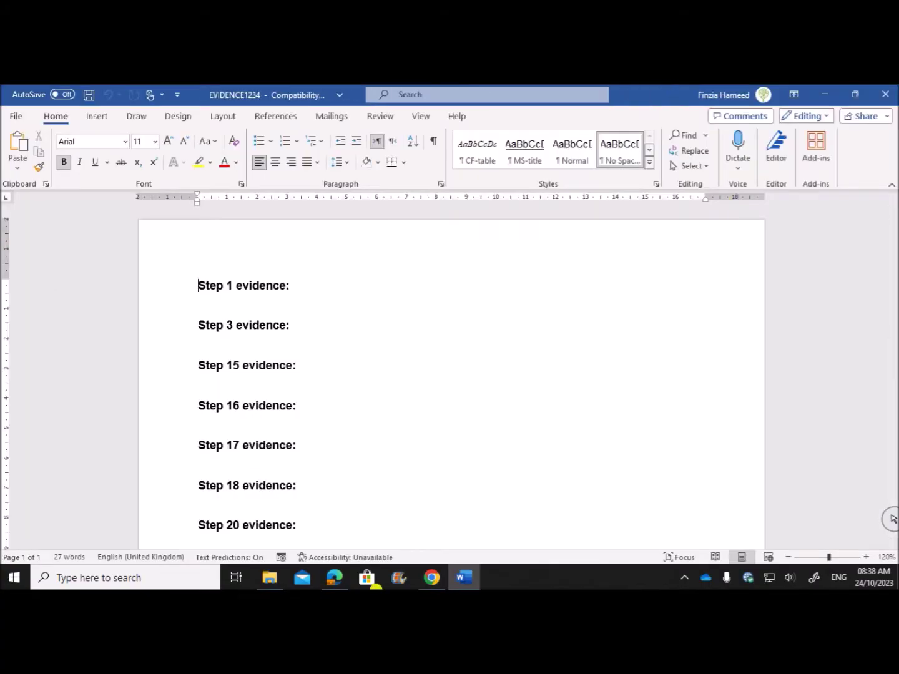
Step: Read the Task 2 – Document heading and the instruction to open j2321festival.rtf
click(334, 577)
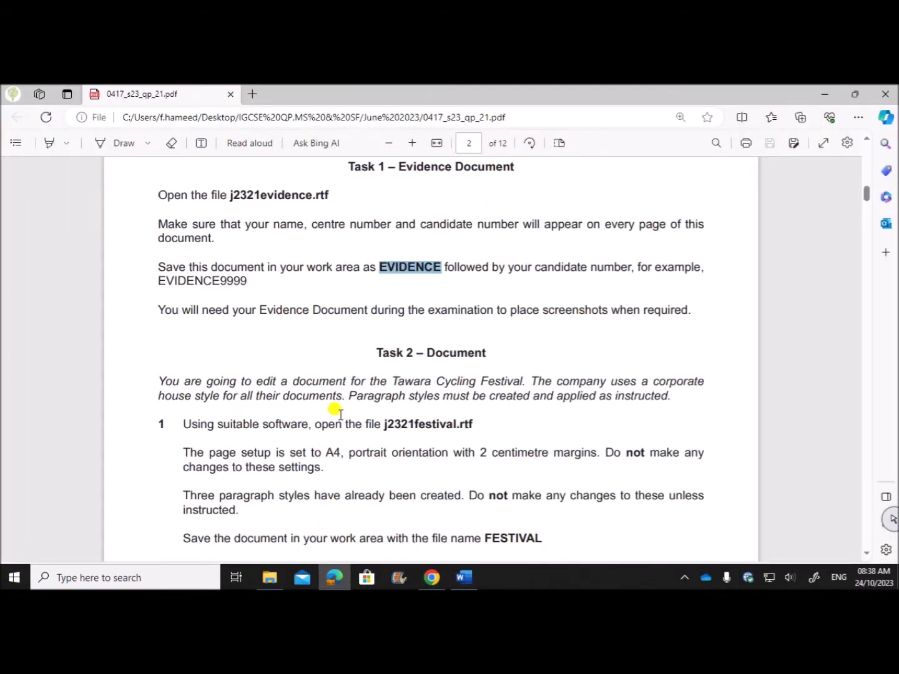
scroll(335, 412, down, 1)
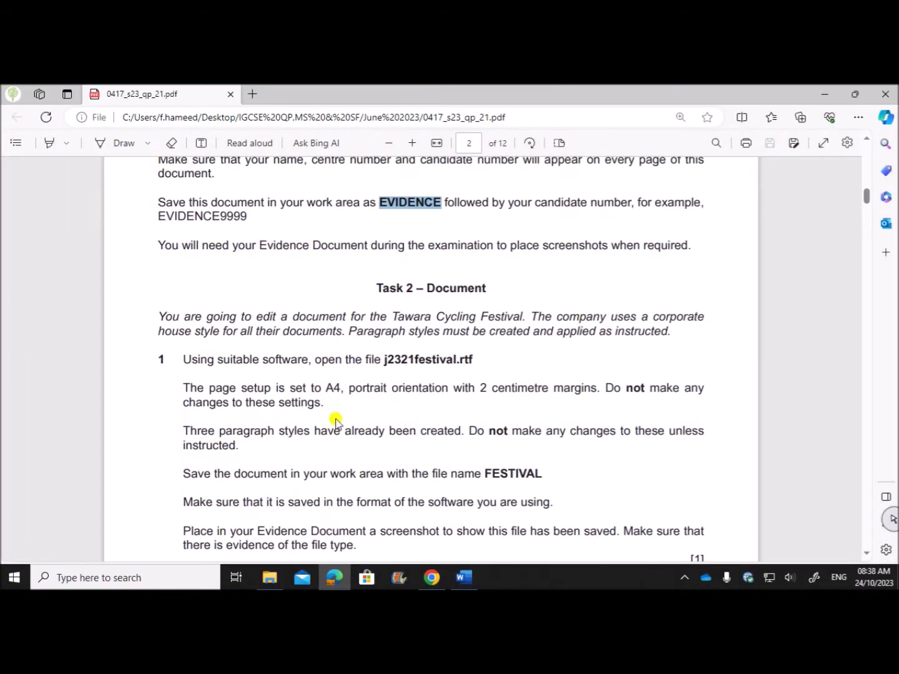
drag(376, 288, 485, 286)
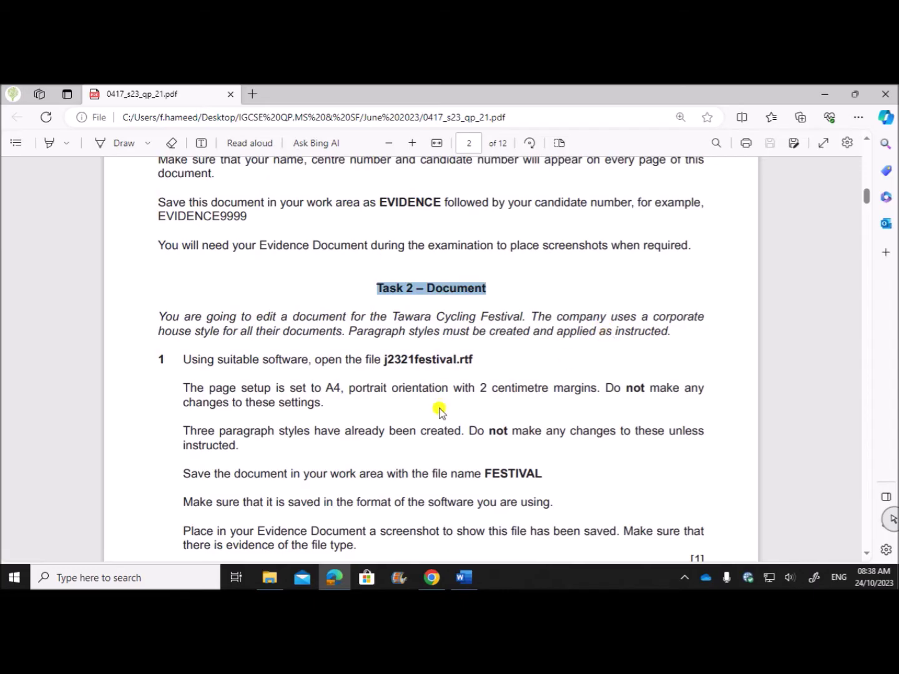
scroll(437, 406, down, 2)
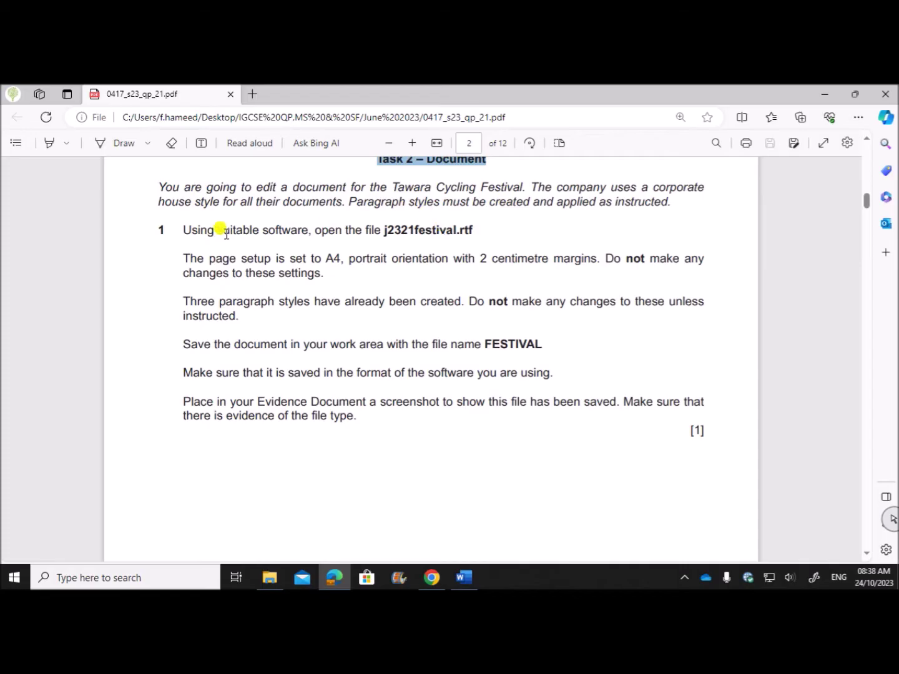
drag(226, 233, 477, 232)
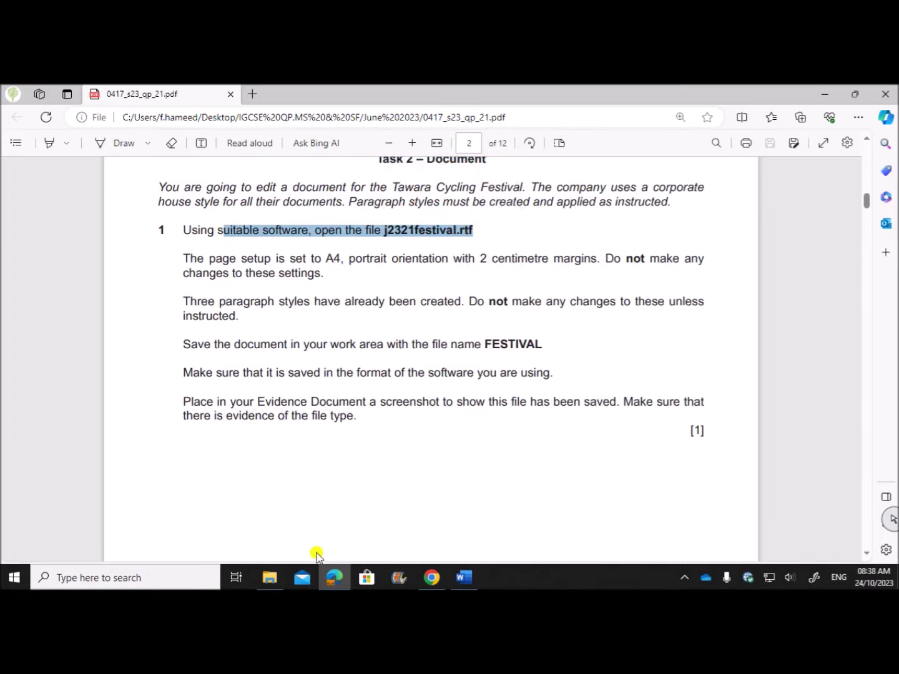
Step: Open j2321festival.rtf from the source folder, then read the paragraph-style and save-as-FESTIVAL instructions
click(269, 579)
double_click(169, 213)
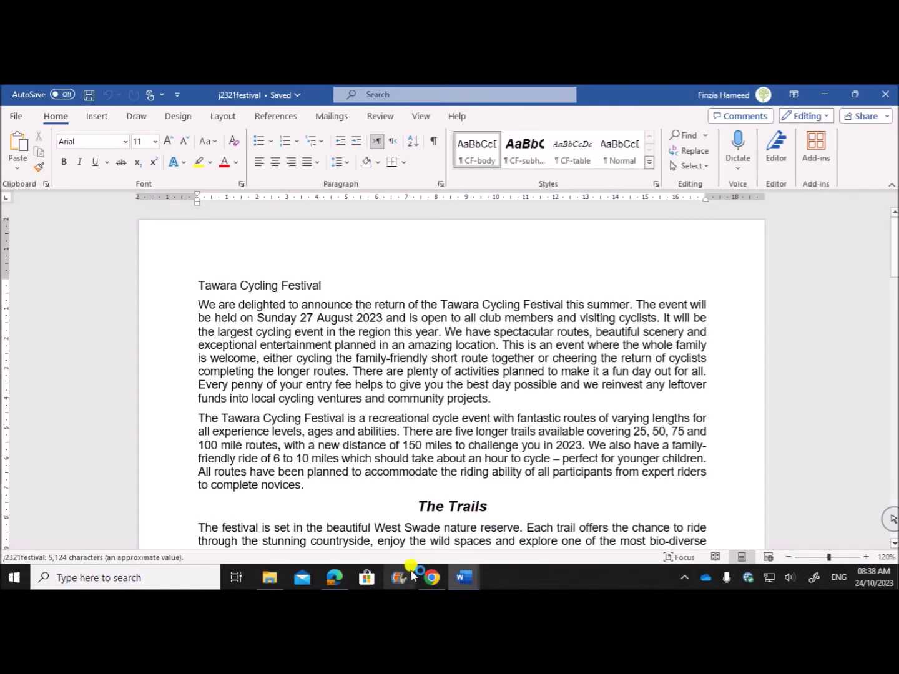
click(337, 578)
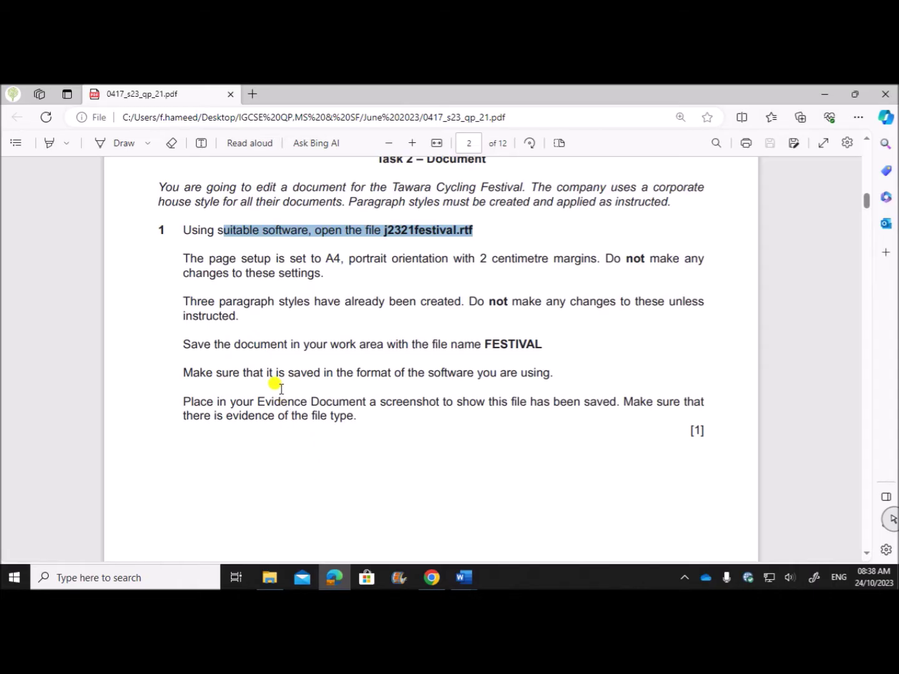
scroll(280, 388, down, 1)
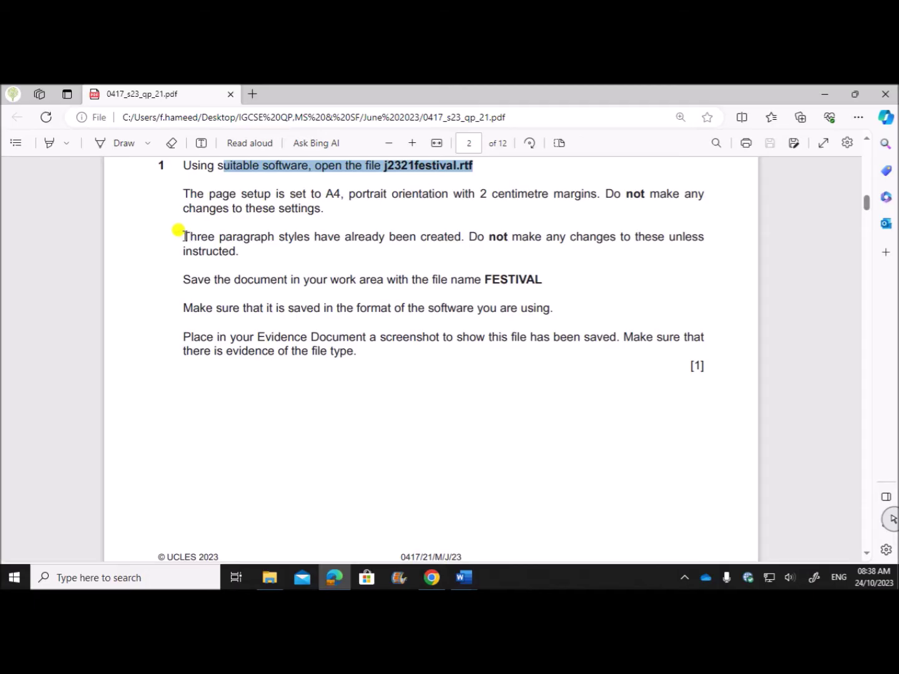
drag(184, 237, 709, 241)
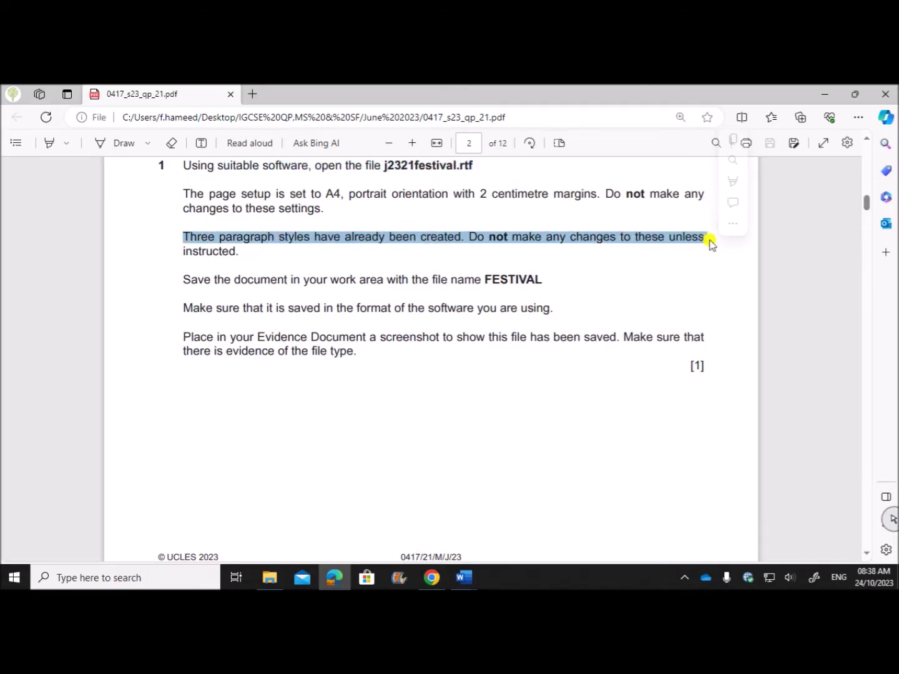
drag(182, 279, 541, 278)
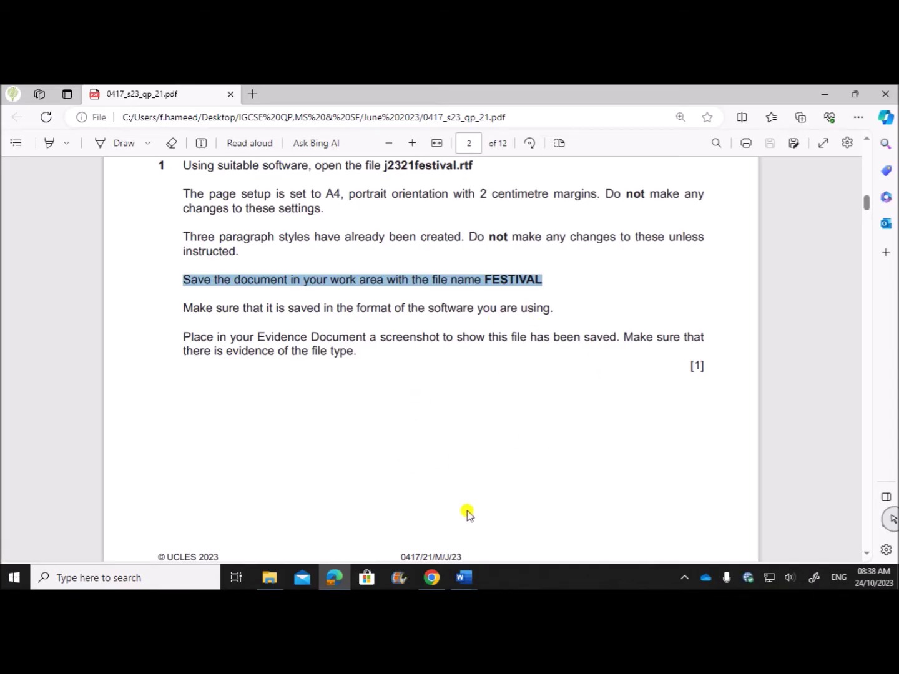
Step: Save j2321festival as FESTIVAL in Word Document (*.docx) format
click(463, 578)
click(548, 531)
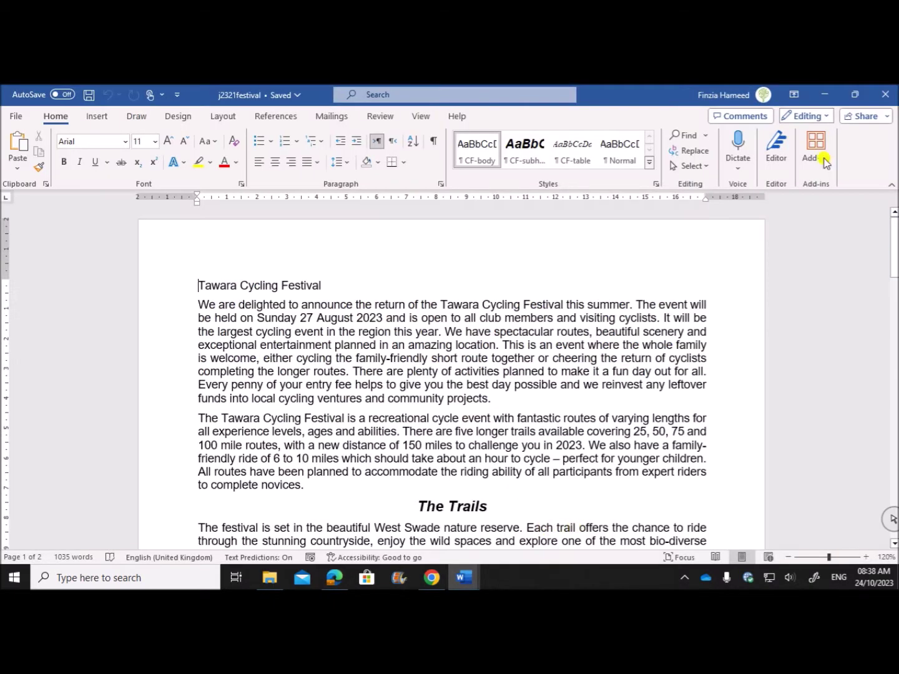
click(12, 115)
click(41, 321)
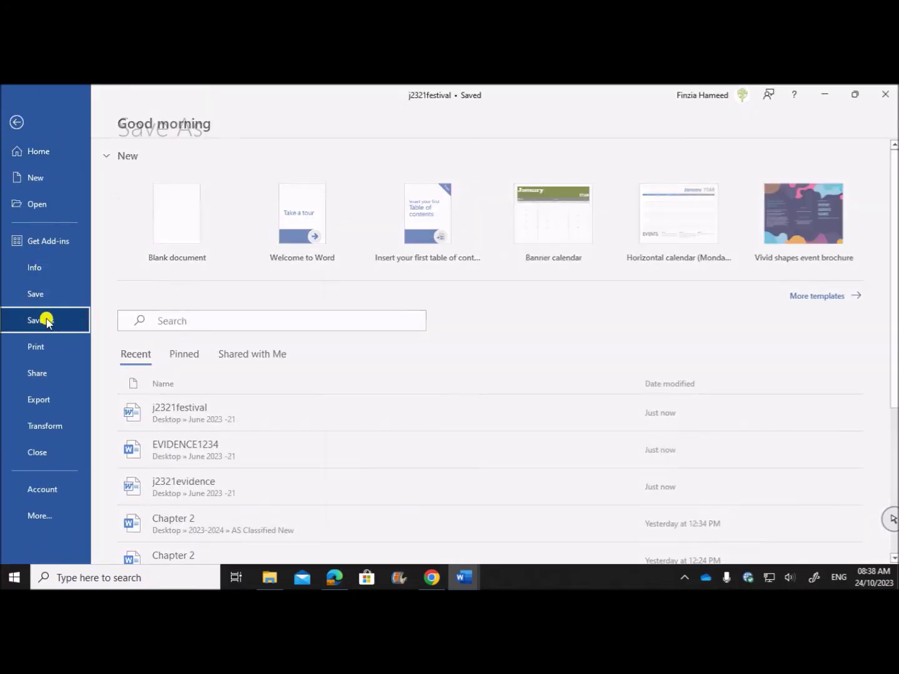
click(400, 183)
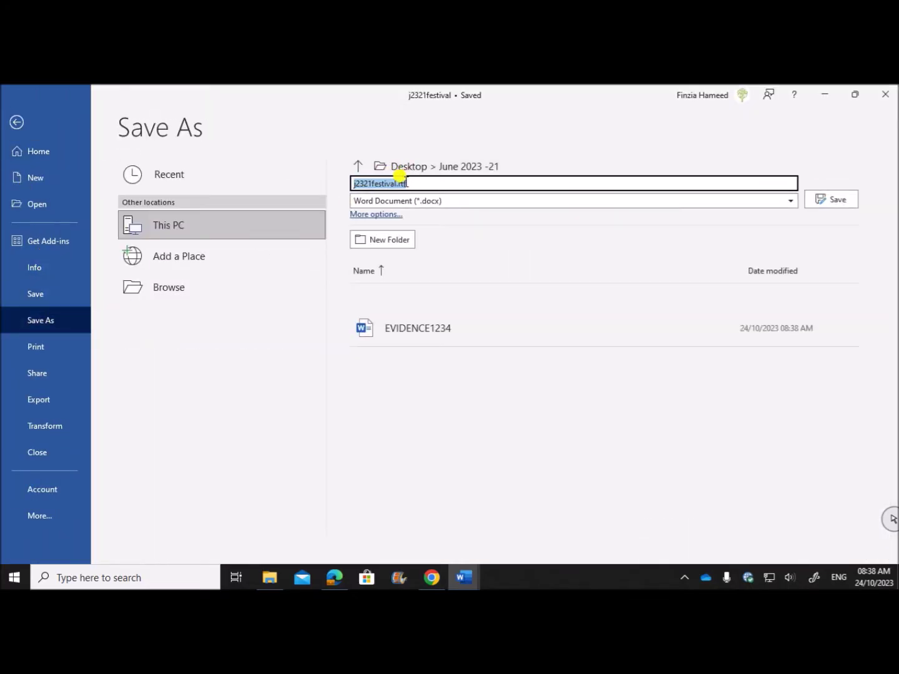
text(FESTIV)
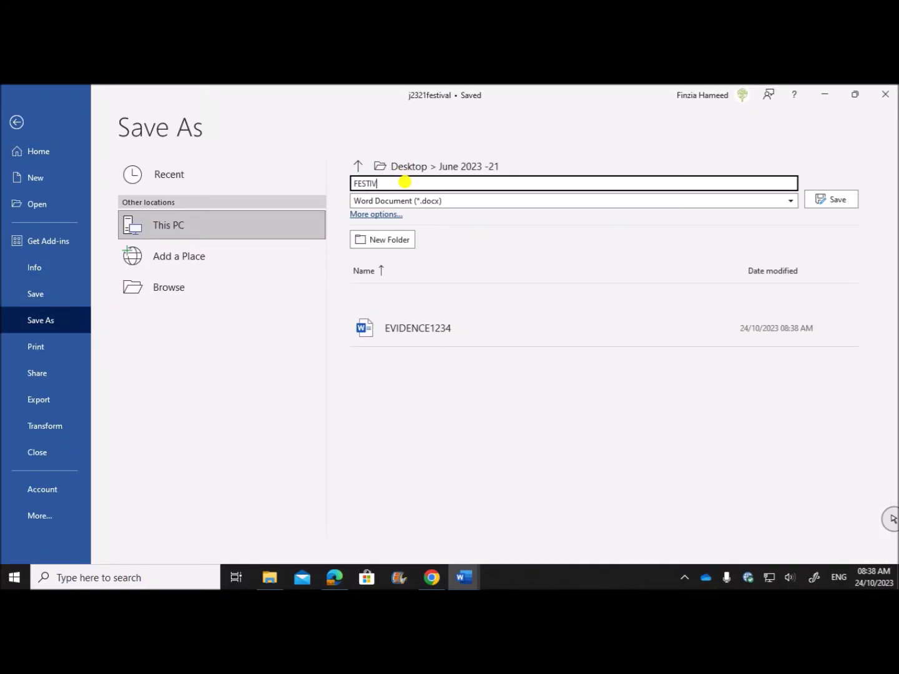
text(AL)
click(440, 201)
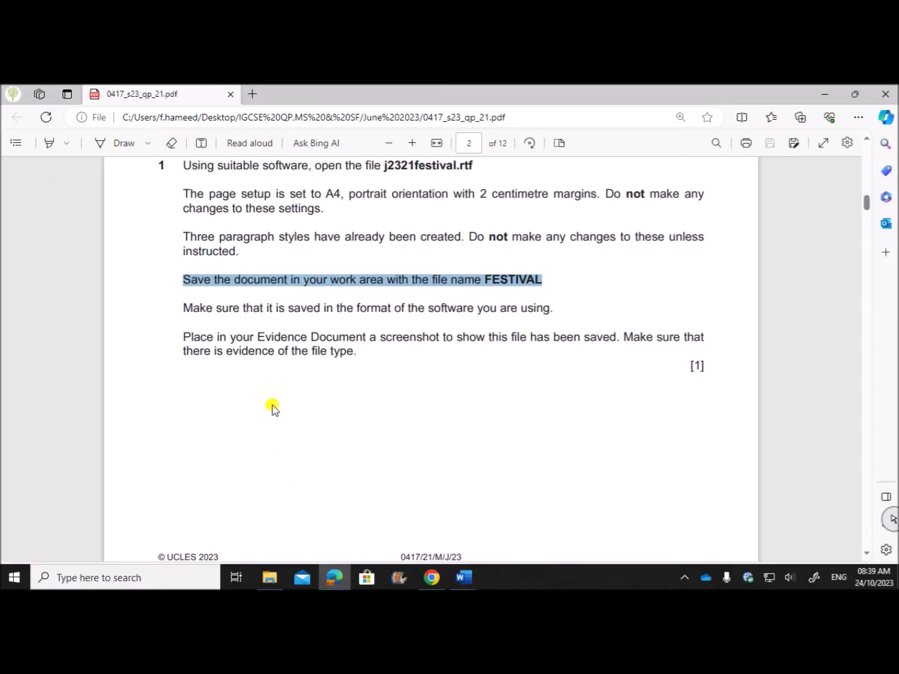
scroll(272, 407, down, 1)
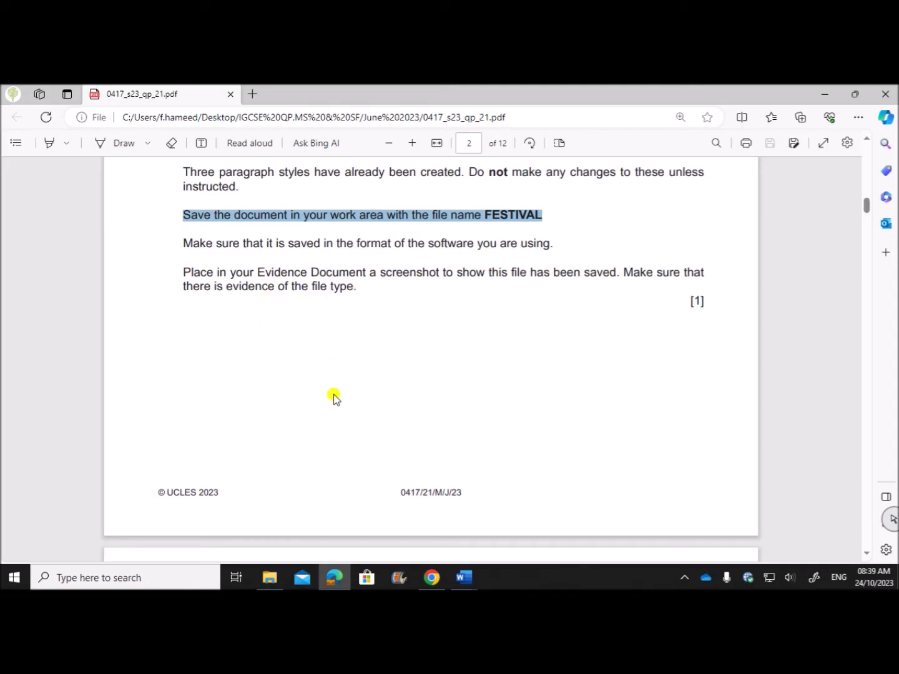
Step: Widen the Type column to show FESTIVAL's file type and snip the folder's file list
click(270, 577)
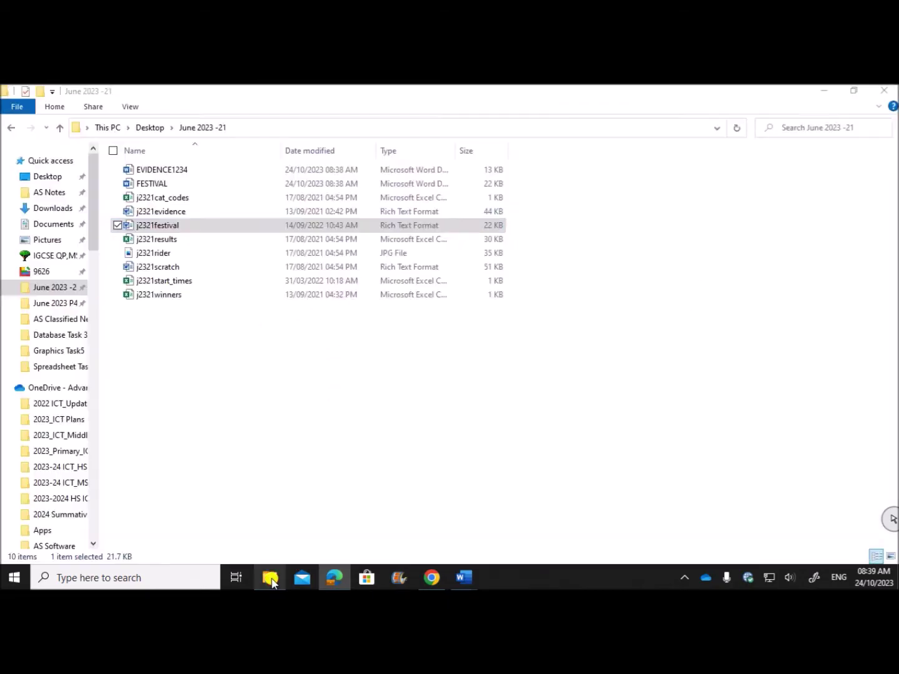
click(391, 187)
drag(455, 148, 535, 149)
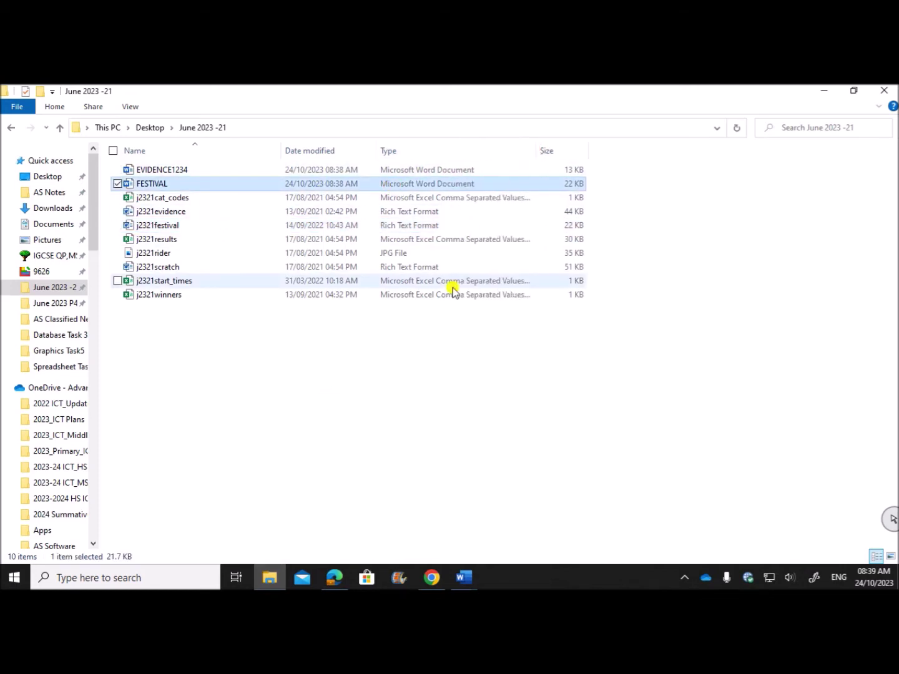
click(135, 578)
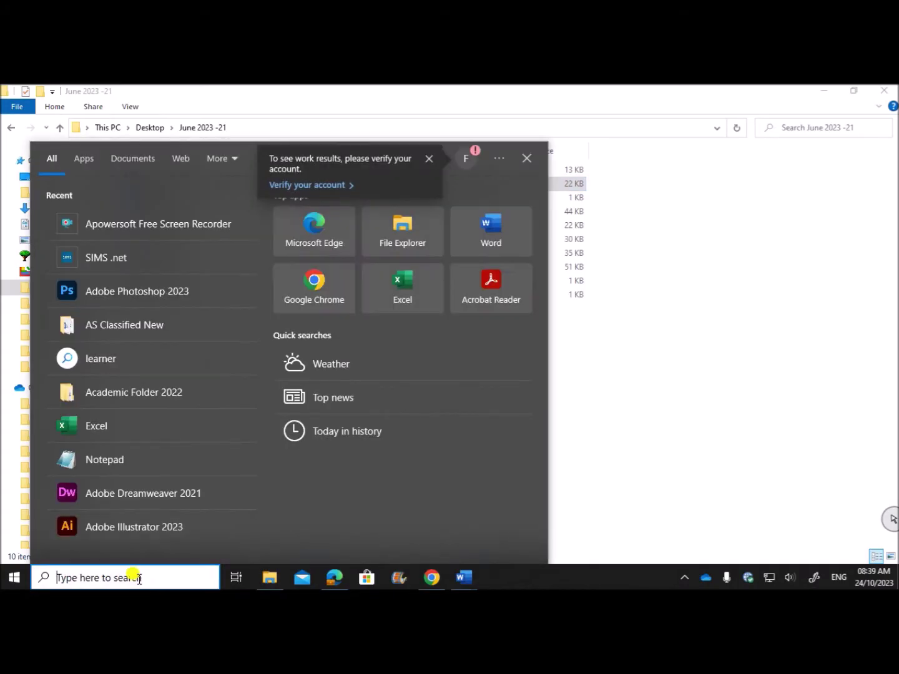
text(sn)
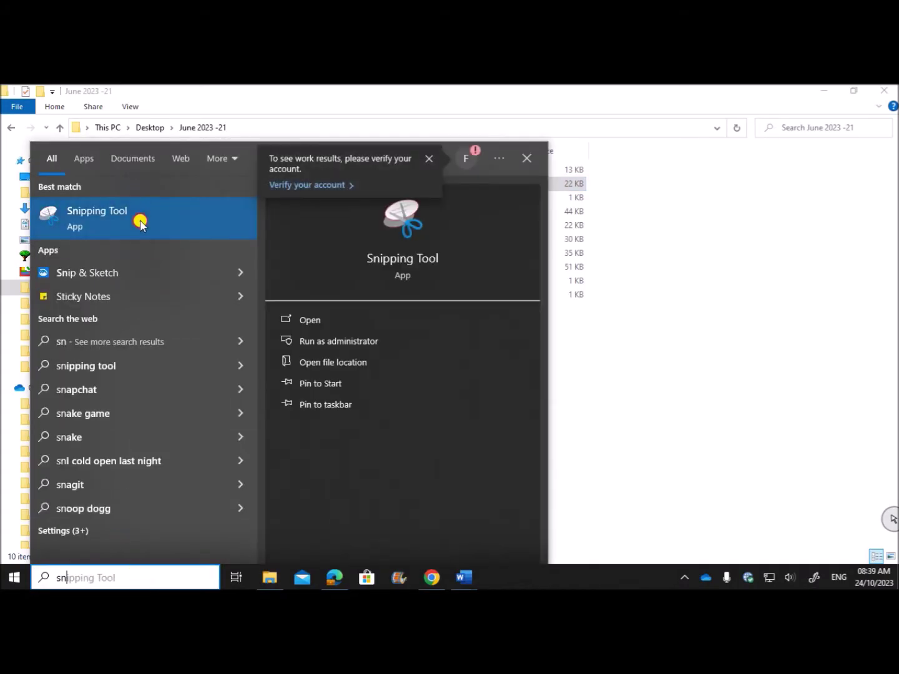
click(139, 222)
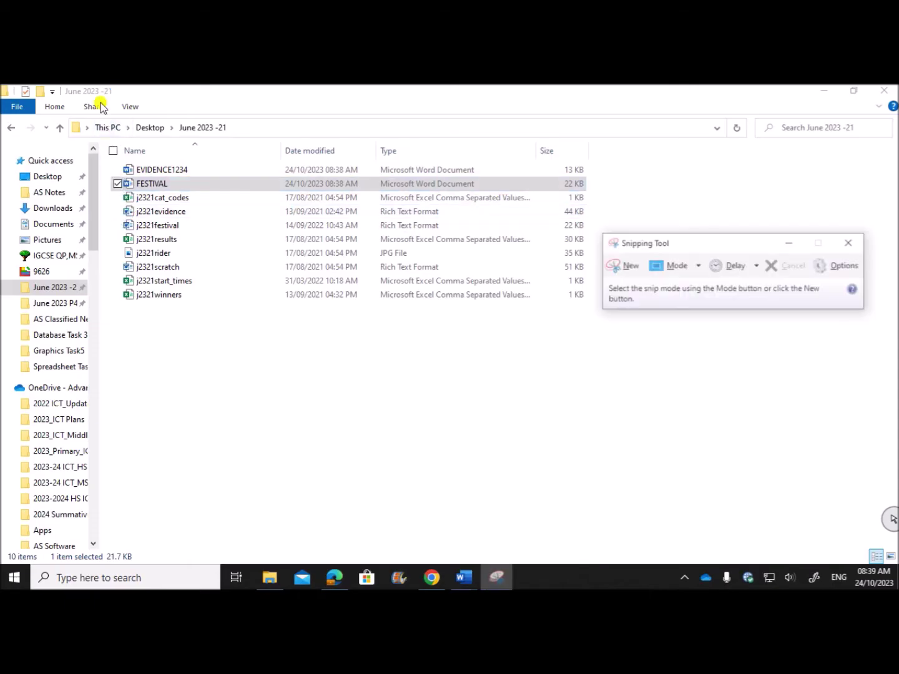
click(617, 265)
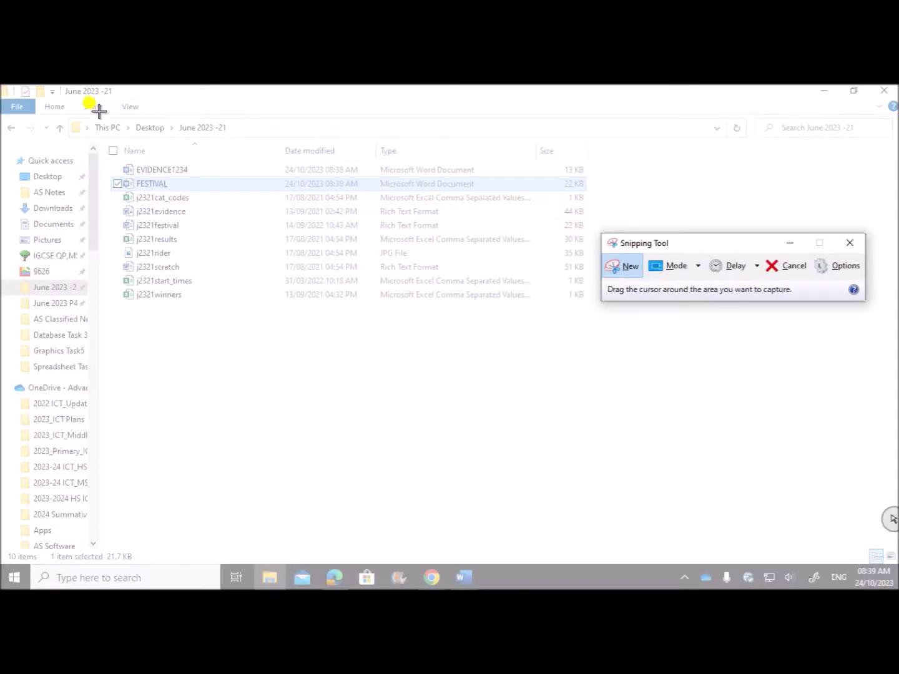
drag(94, 115, 671, 301)
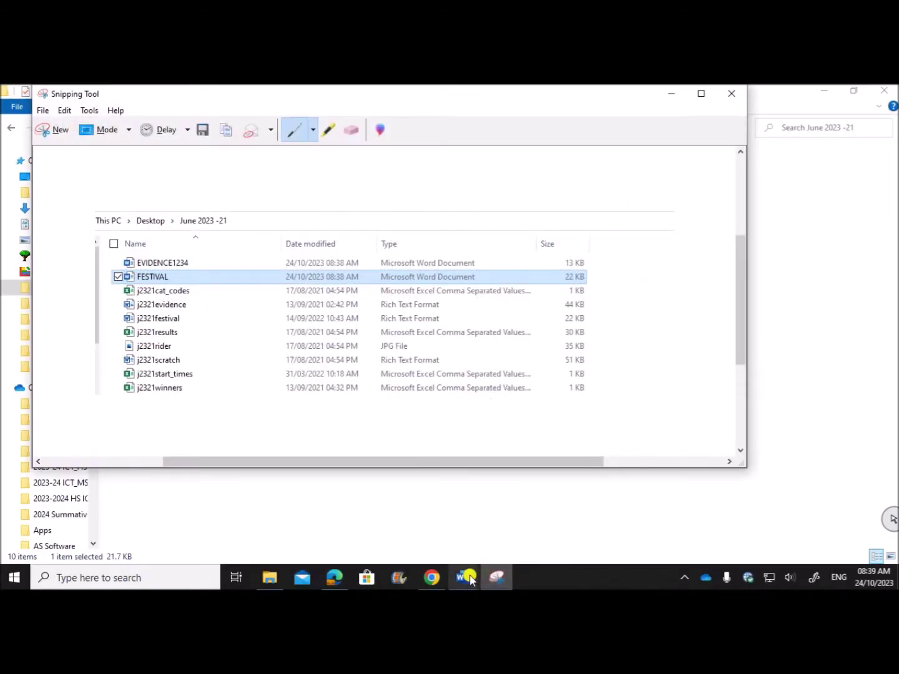
Step: Paste the file-list screenshot under Step 1 evidence in EVIDENCE1234
mouse_move(462, 577)
click(370, 531)
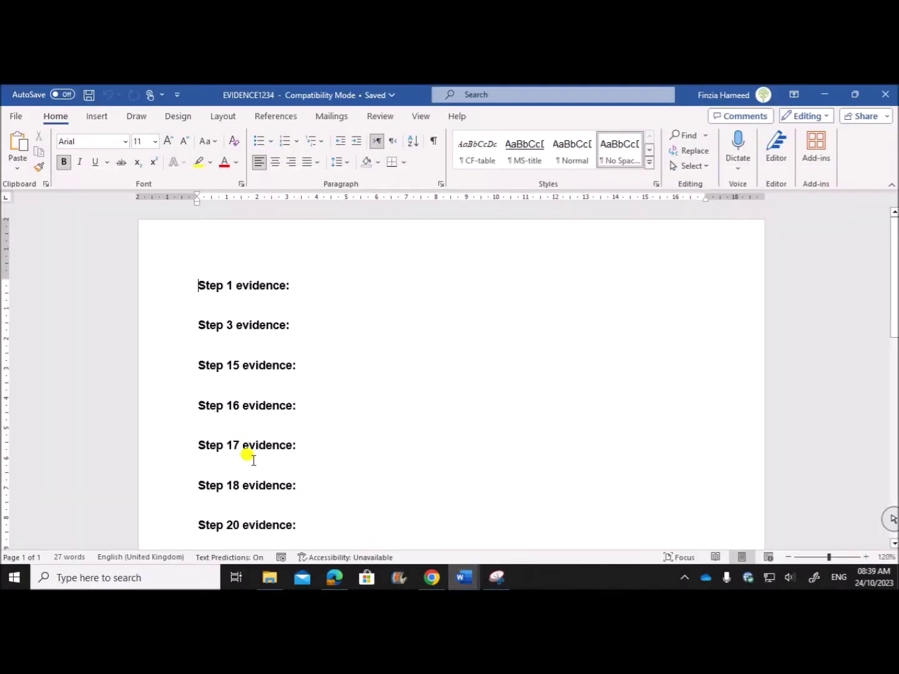
click(215, 305)
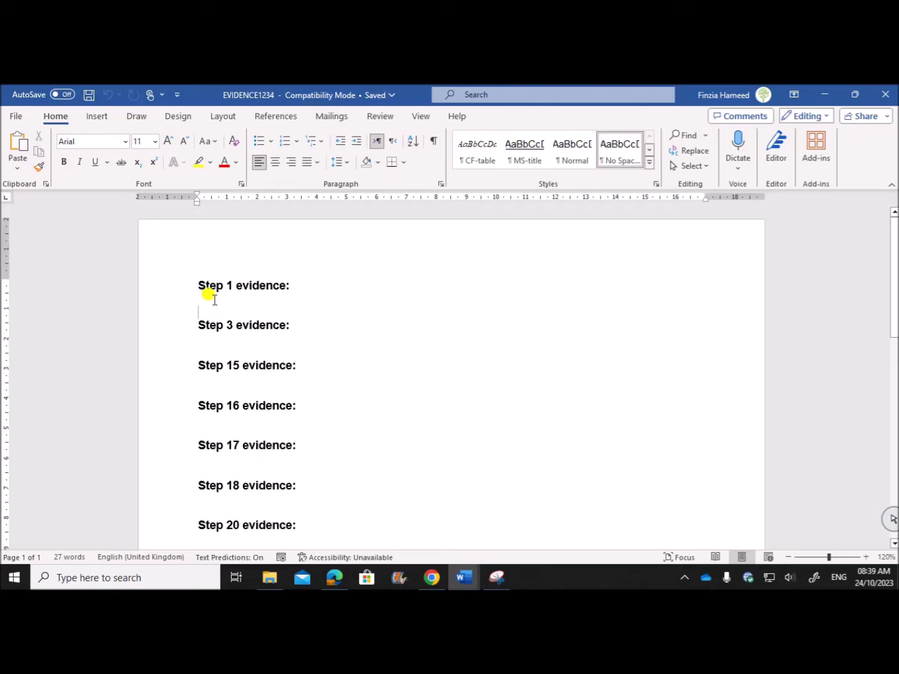
key(ctrl+v)
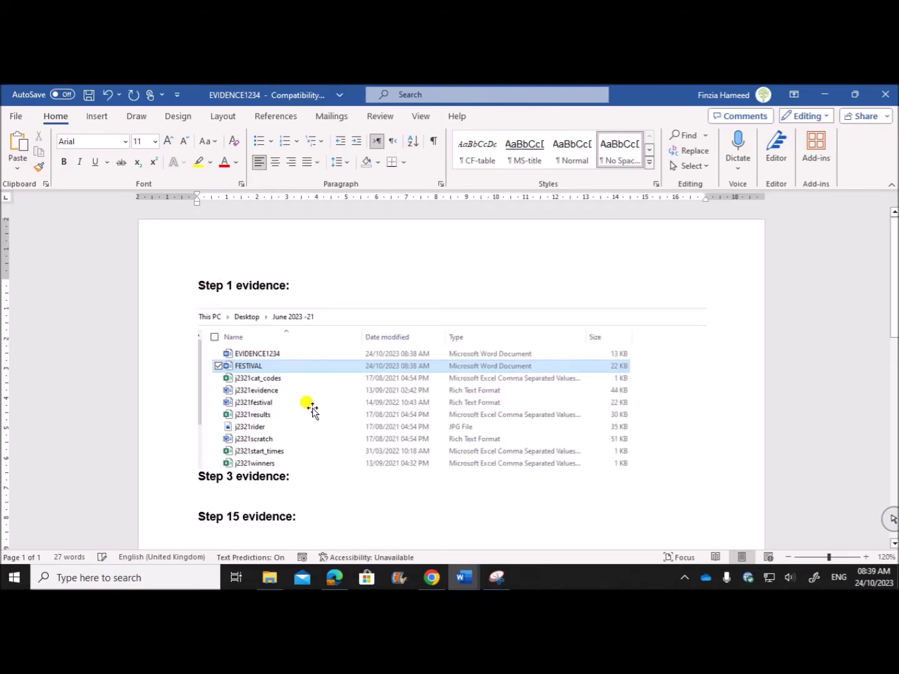
Step: Read question 2's header and footer requirements on page 3, then return to FESTIVAL
click(334, 578)
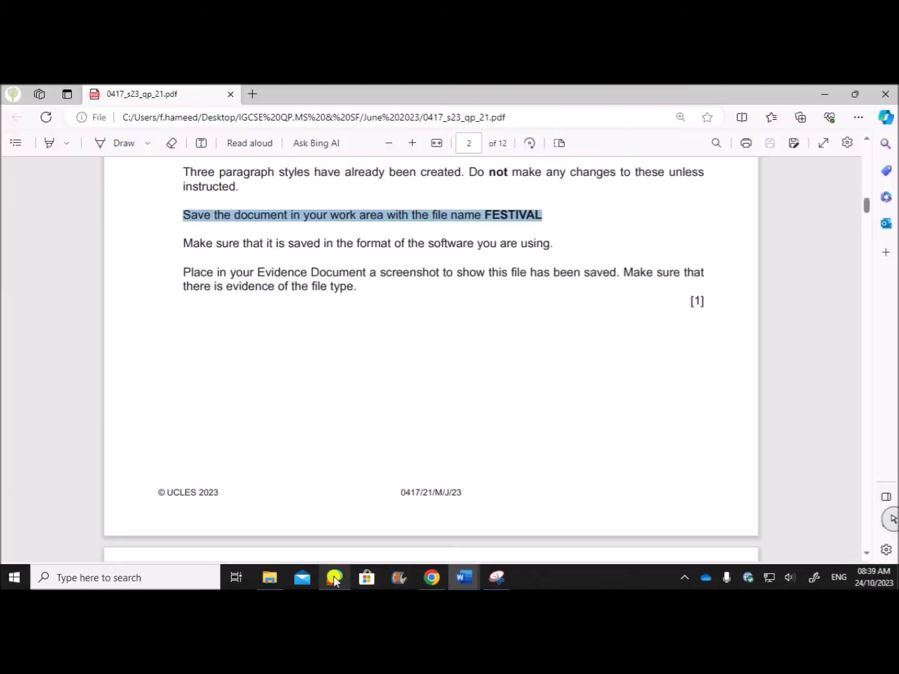
scroll(308, 430, down, 6)
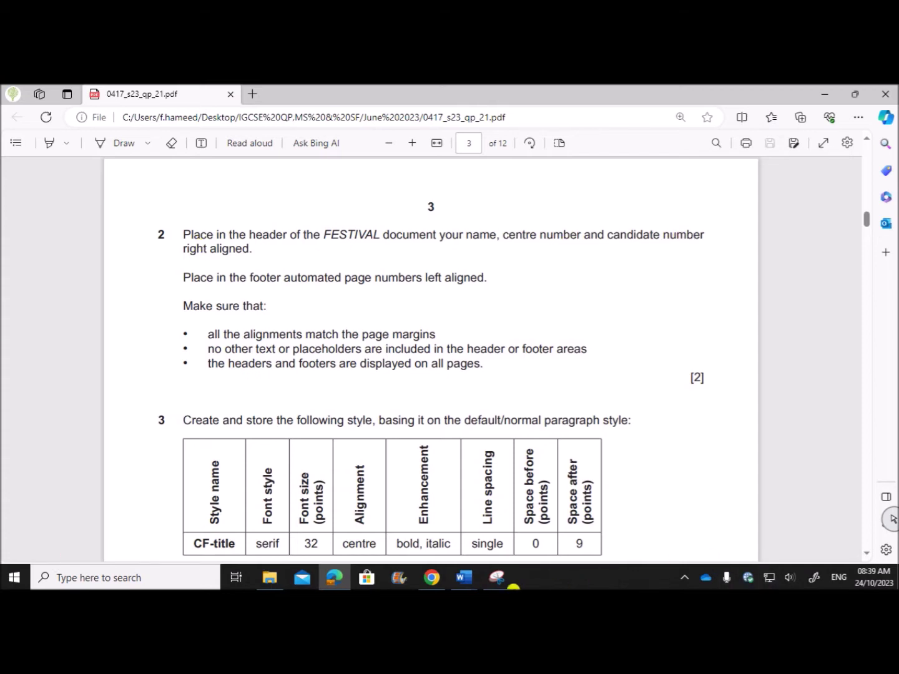
mouse_move(468, 571)
click(531, 536)
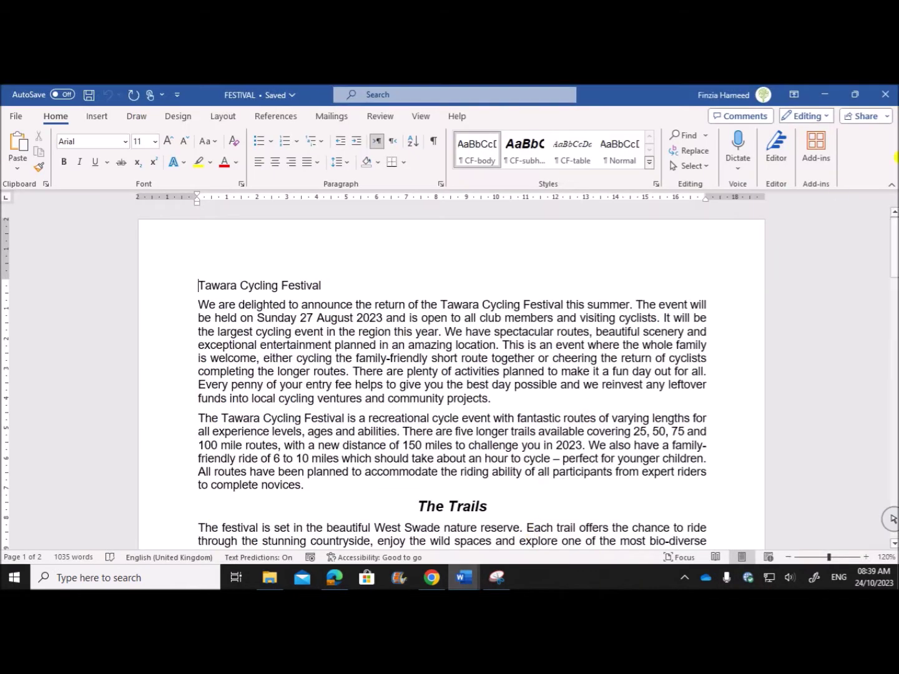
click(98, 117)
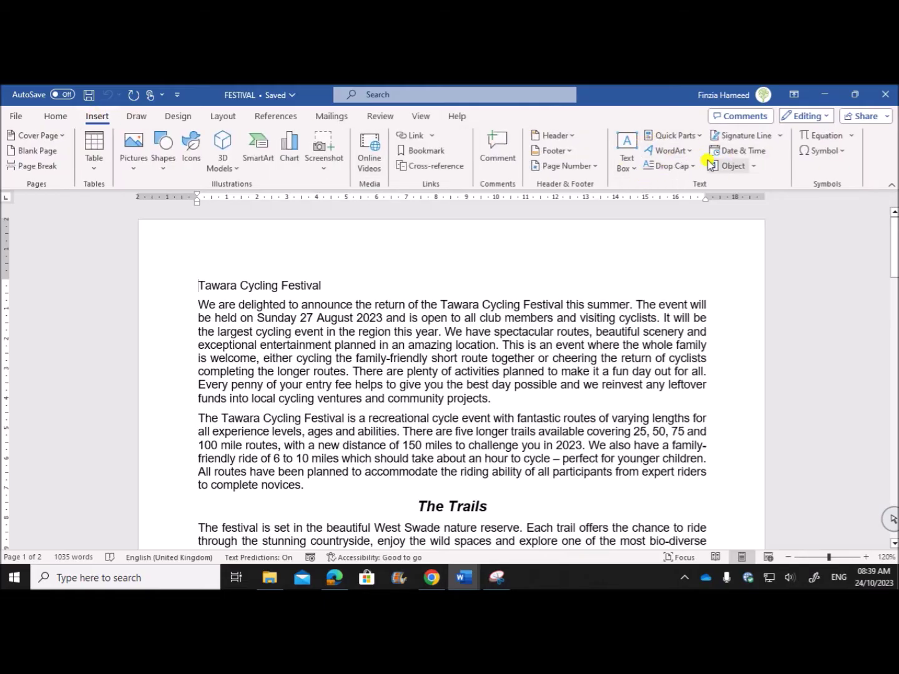
Step: Add a Blank (Three Columns) header holding only name, centre and candidate numbers at the right
click(564, 137)
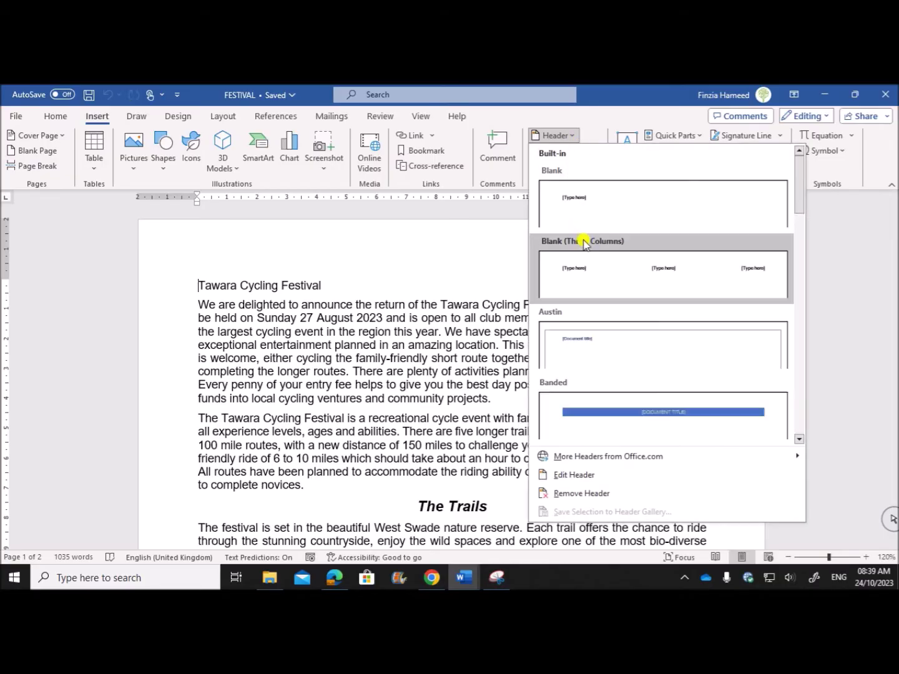
click(584, 244)
click(250, 263)
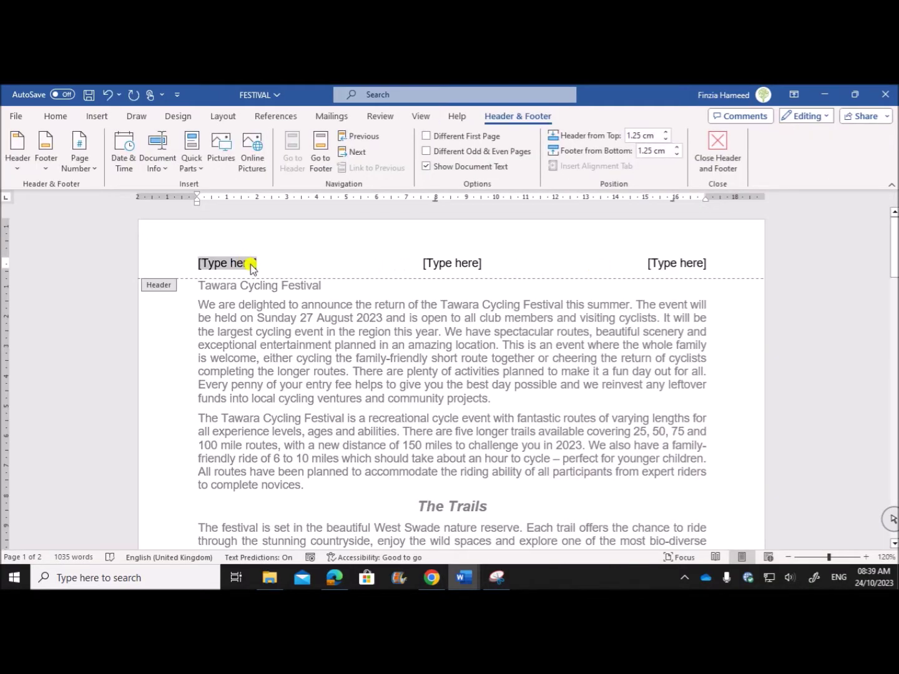
key(Delete)
click(437, 261)
key(Delete)
click(684, 259)
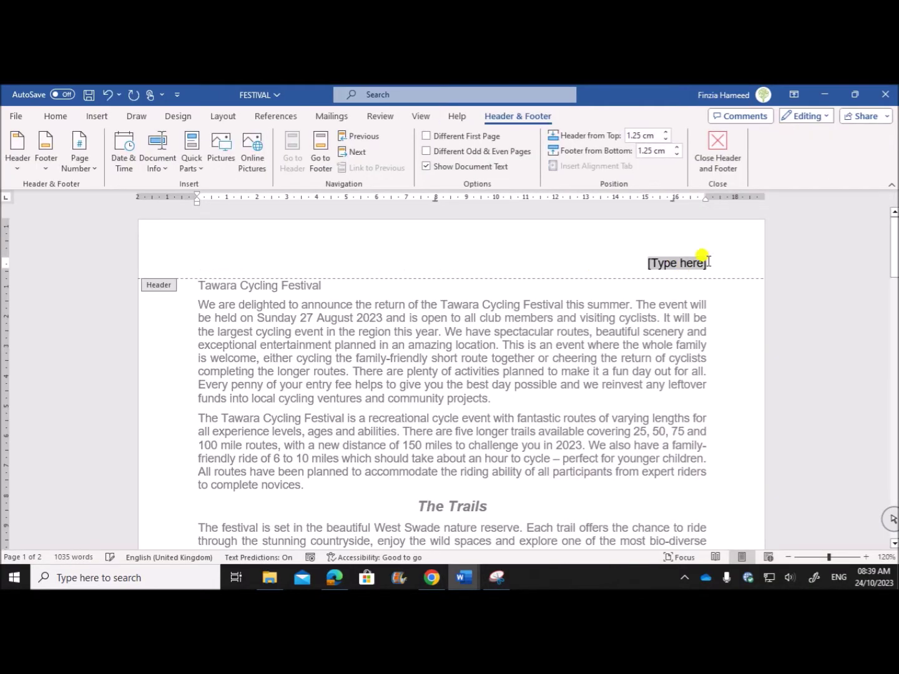
text(Nam)
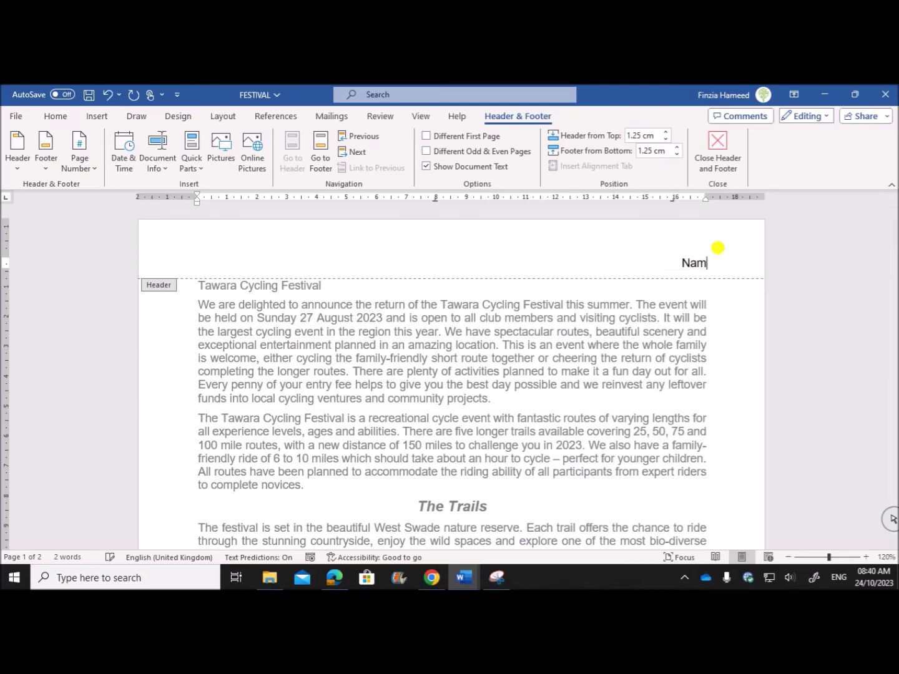
text(e,ZZ1)
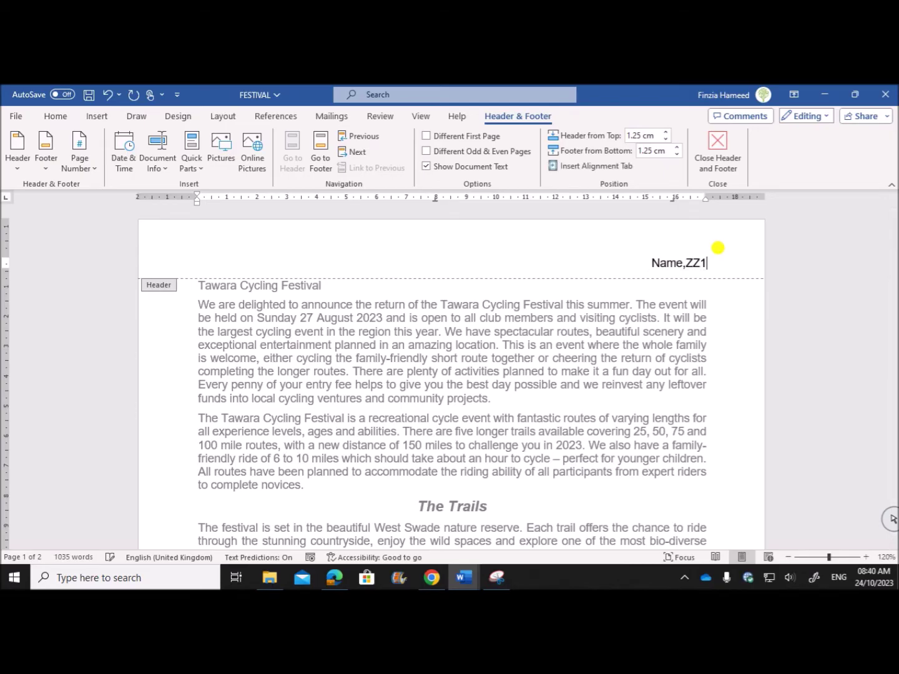
text(23,1234)
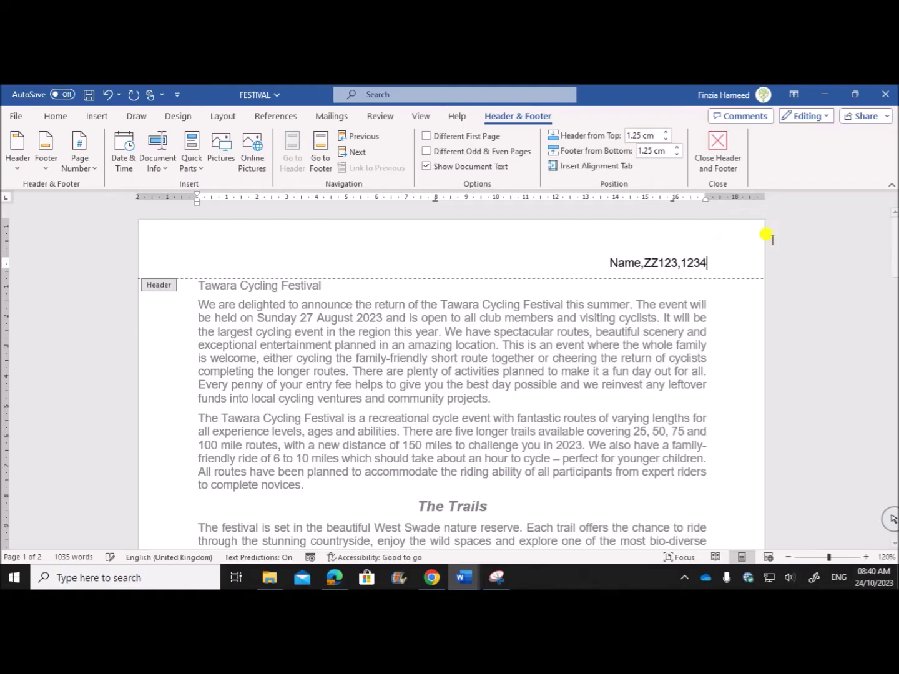
click(710, 164)
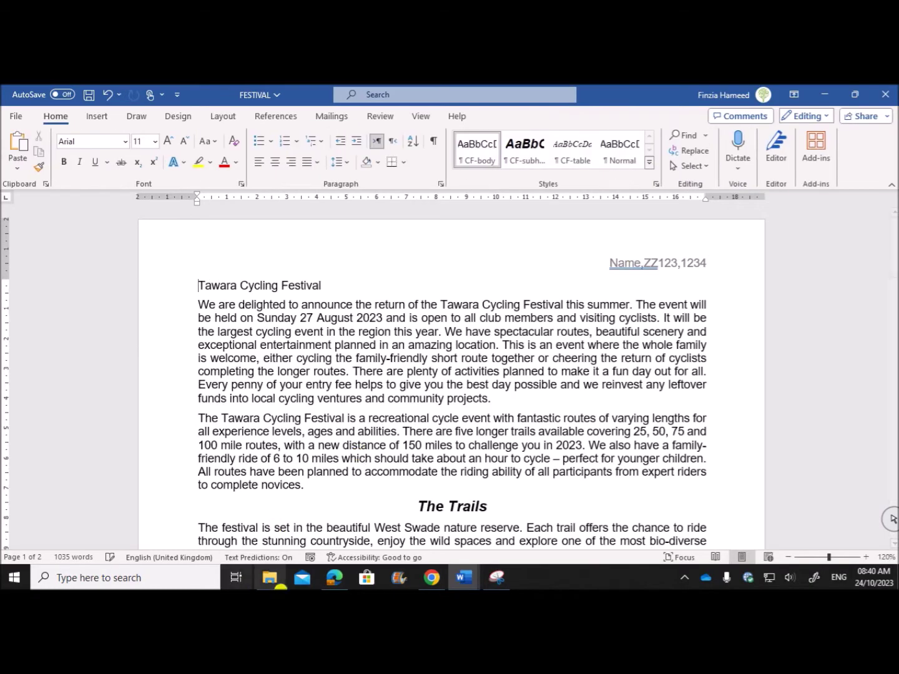
Step: Check the footer page-numbering requirement in the paper, then revisit and close the FESTIVAL header
click(334, 577)
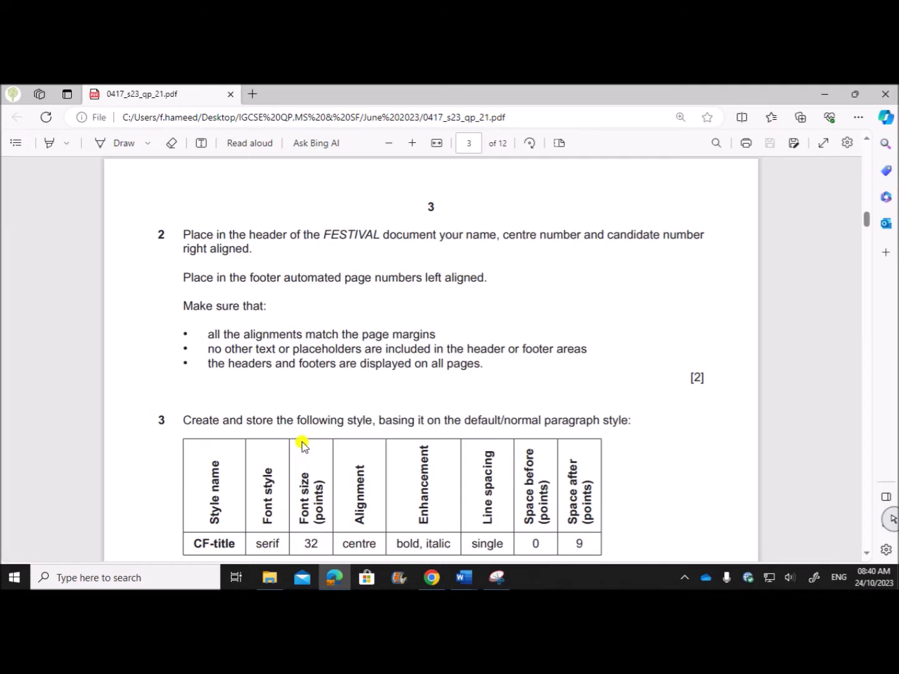
drag(245, 272, 475, 262)
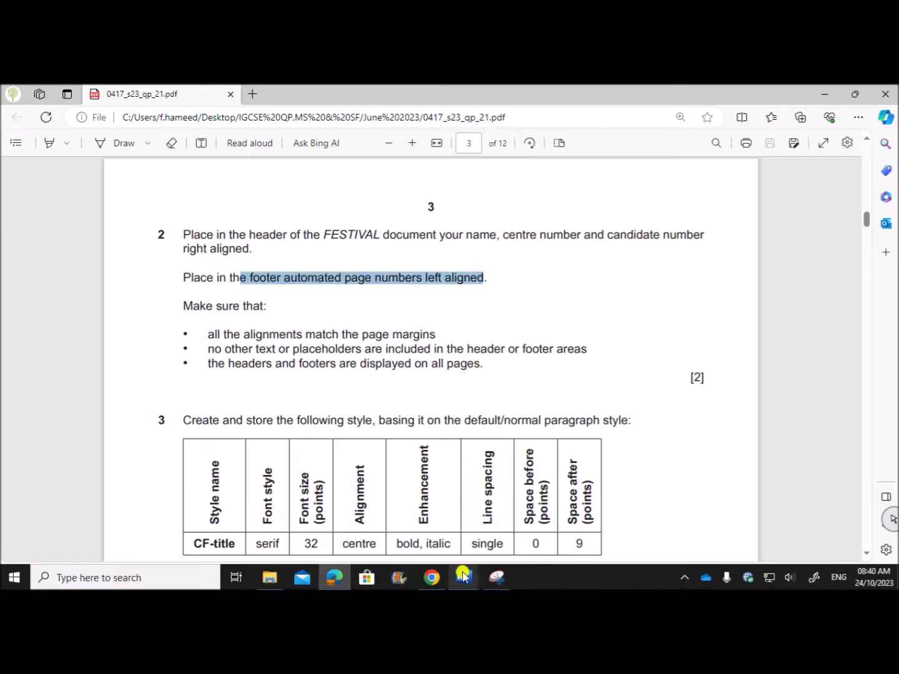
mouse_move(463, 577)
click(509, 529)
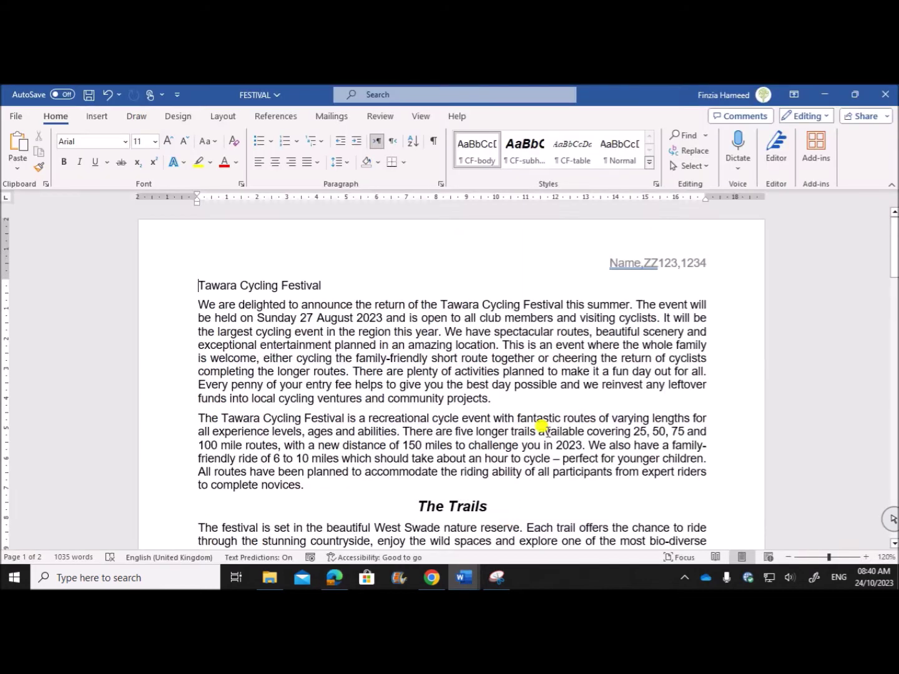
double_click(649, 266)
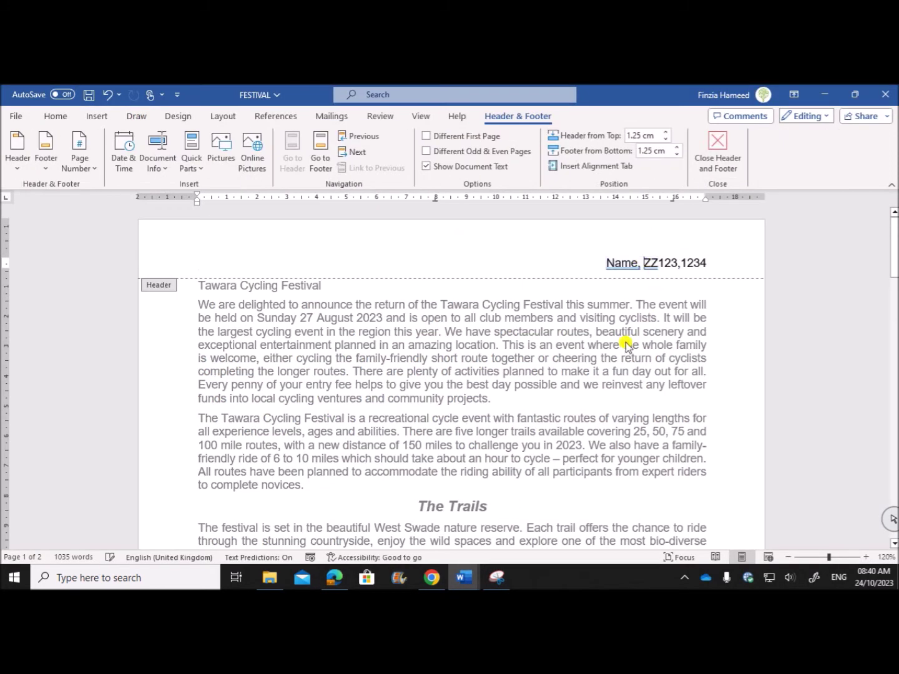
click(717, 161)
scroll(560, 416, down, 10)
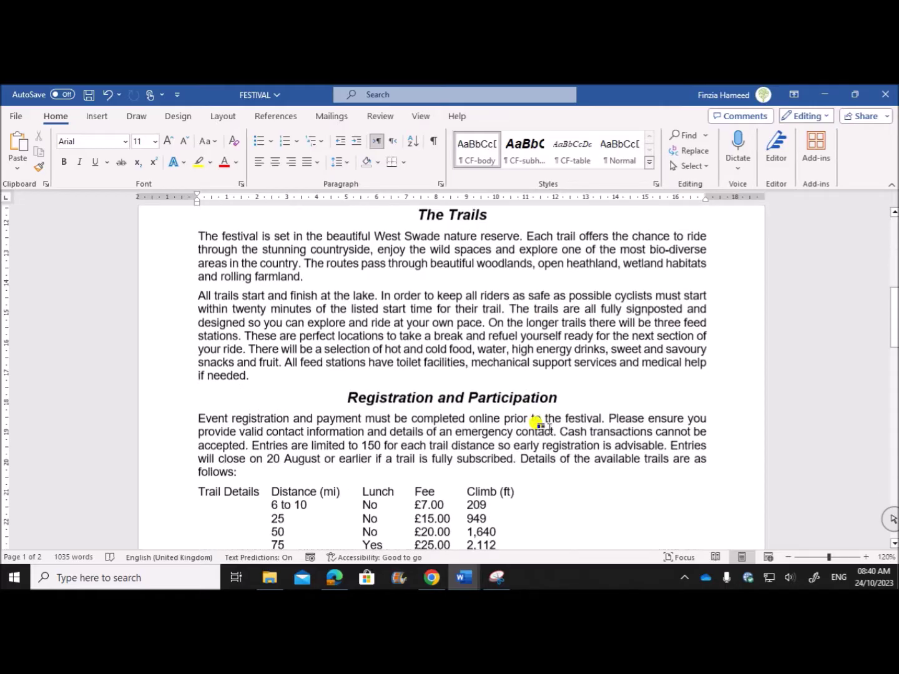
scroll(537, 417, up, 2)
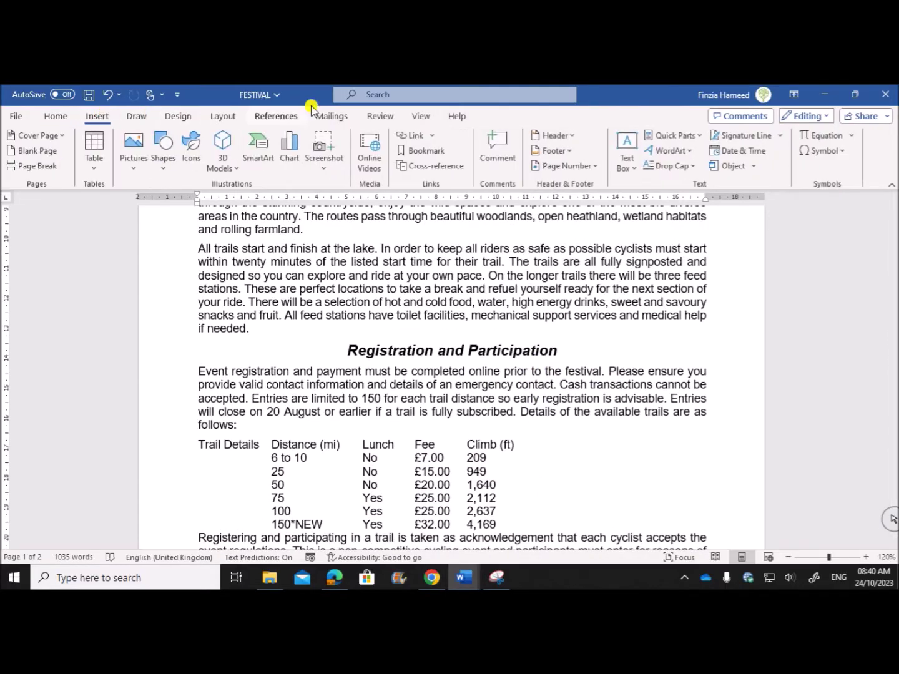
Step: Insert a blank footer with a Plain Number page number at the current position
click(570, 151)
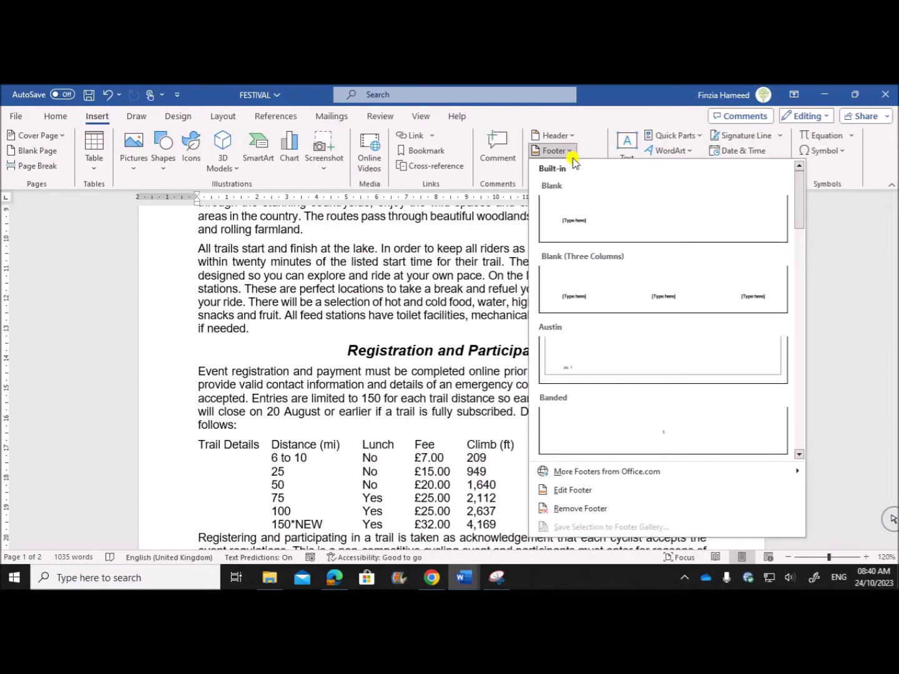
click(583, 223)
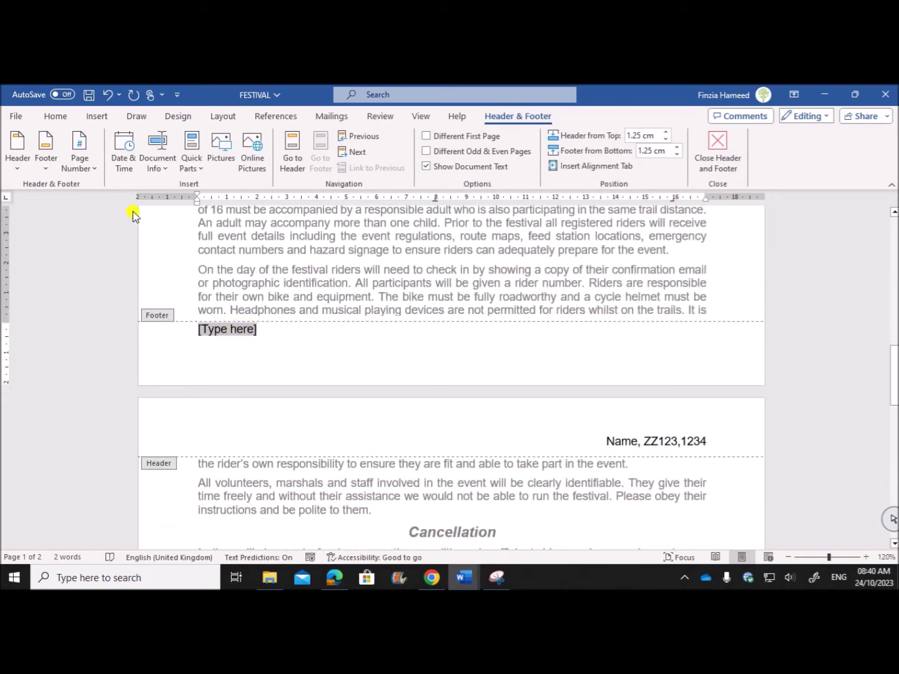
click(82, 164)
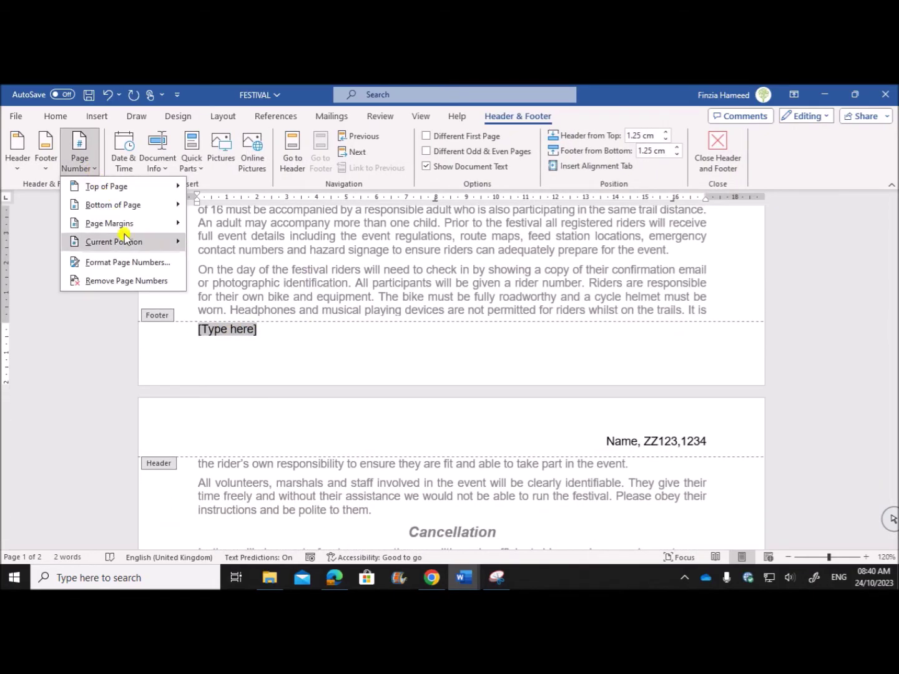
mouse_move(132, 244)
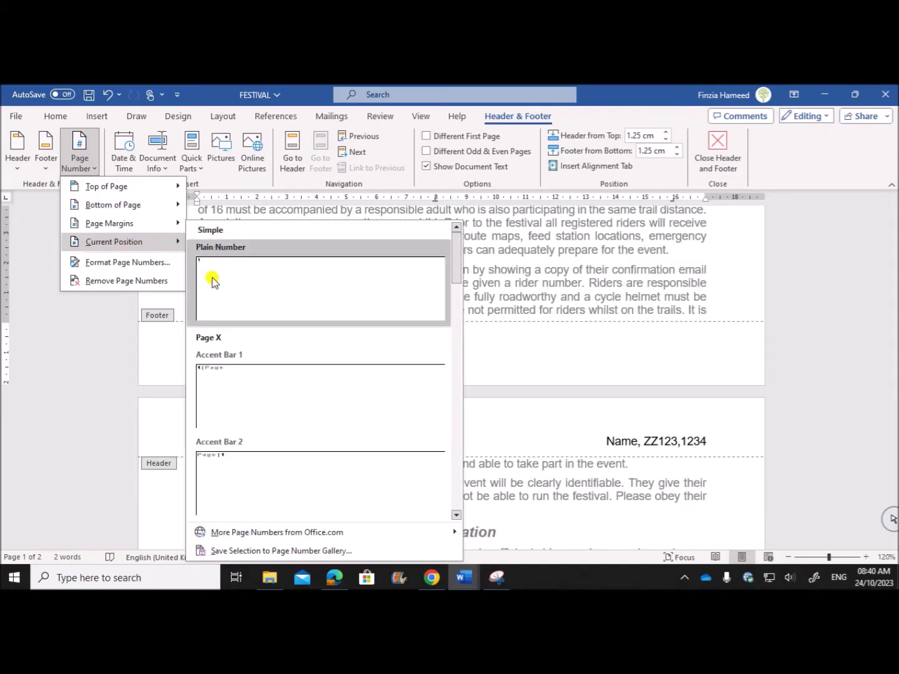
click(213, 281)
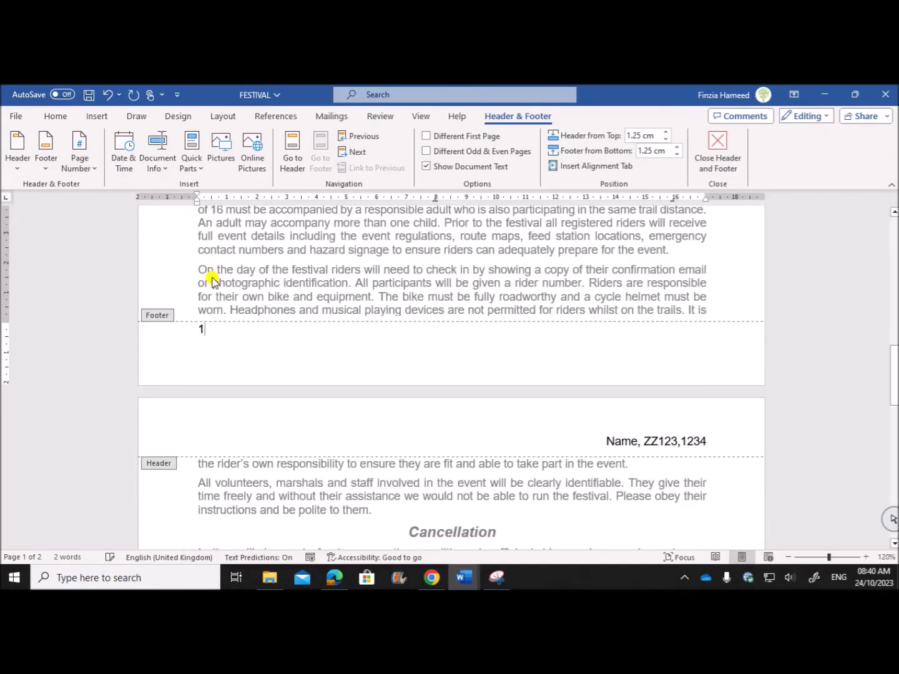
click(724, 164)
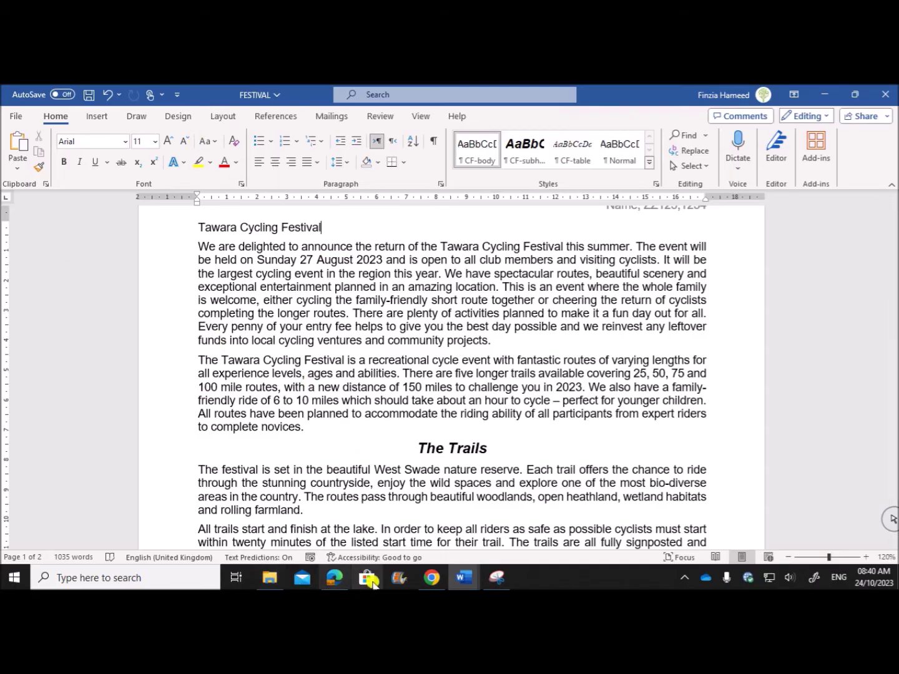
Step: Read question 3's CF-title specification: serif, 32 pt, centred, bold italic
click(334, 578)
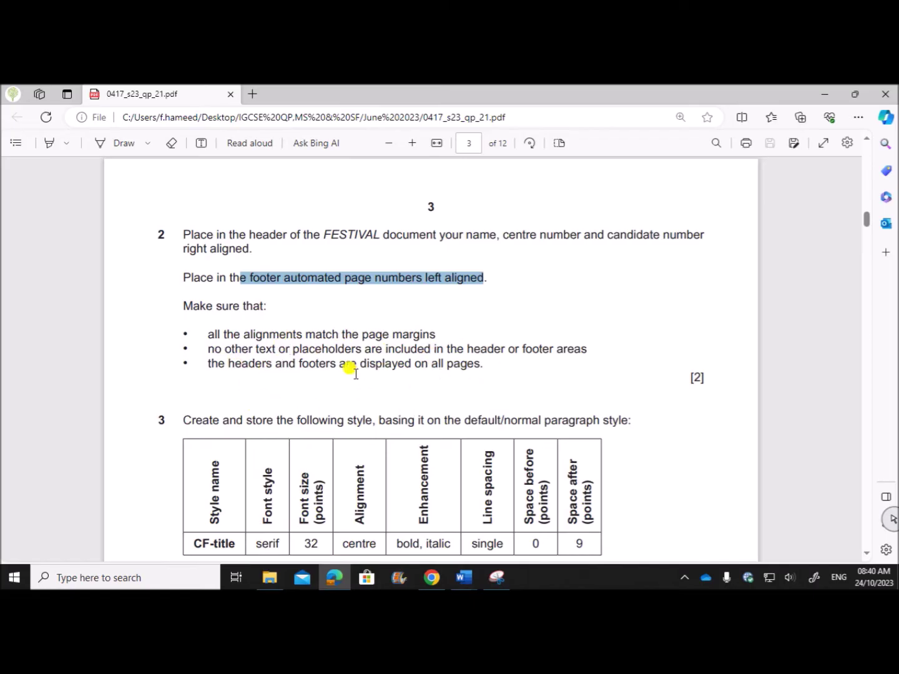
mouse_move(463, 577)
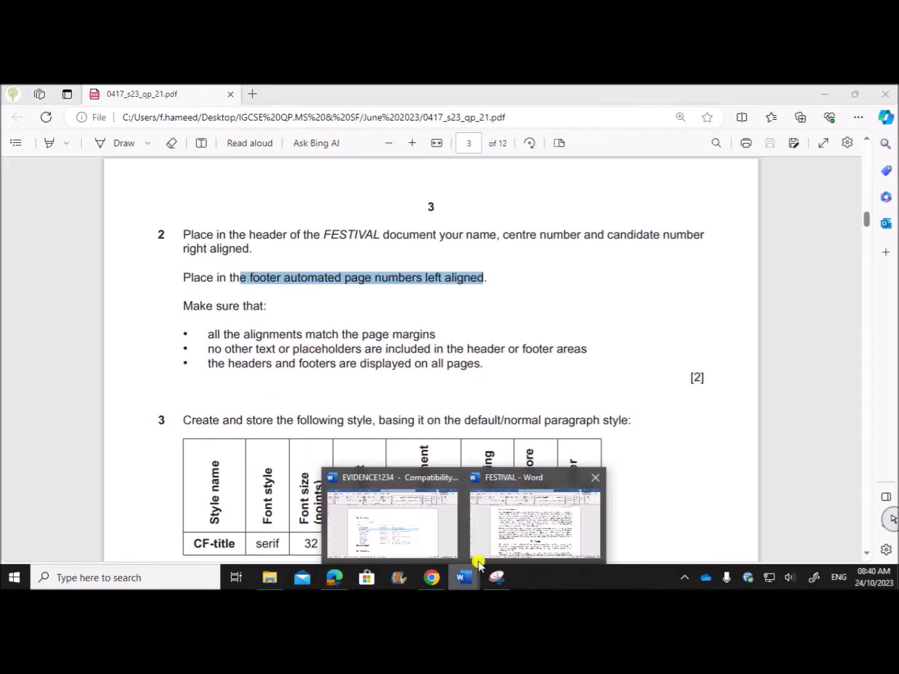
click(534, 538)
scroll(435, 478, up, 1)
scroll(435, 478, down, 12)
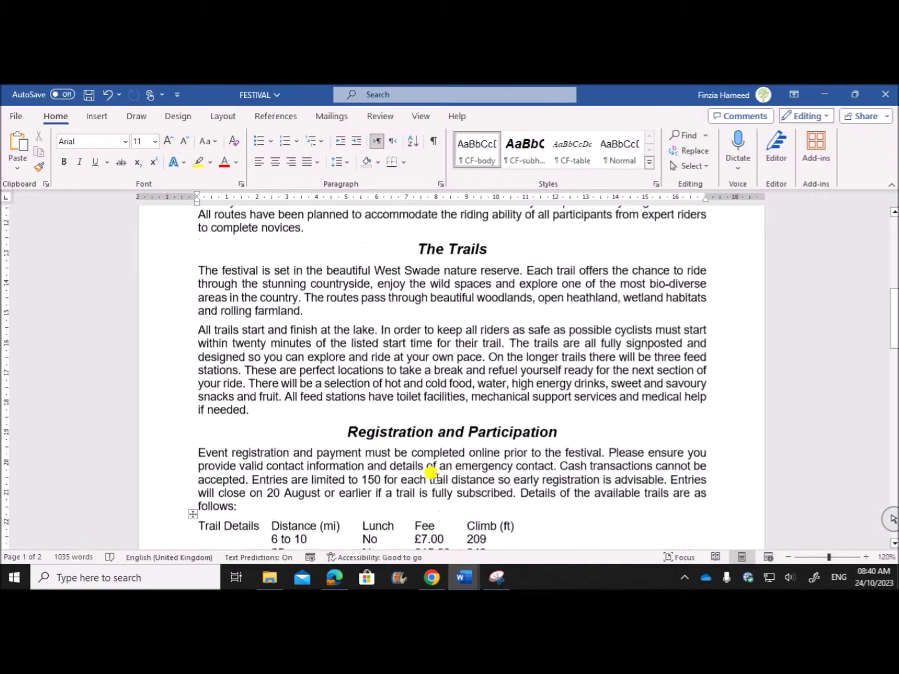
scroll(437, 478, up, 4)
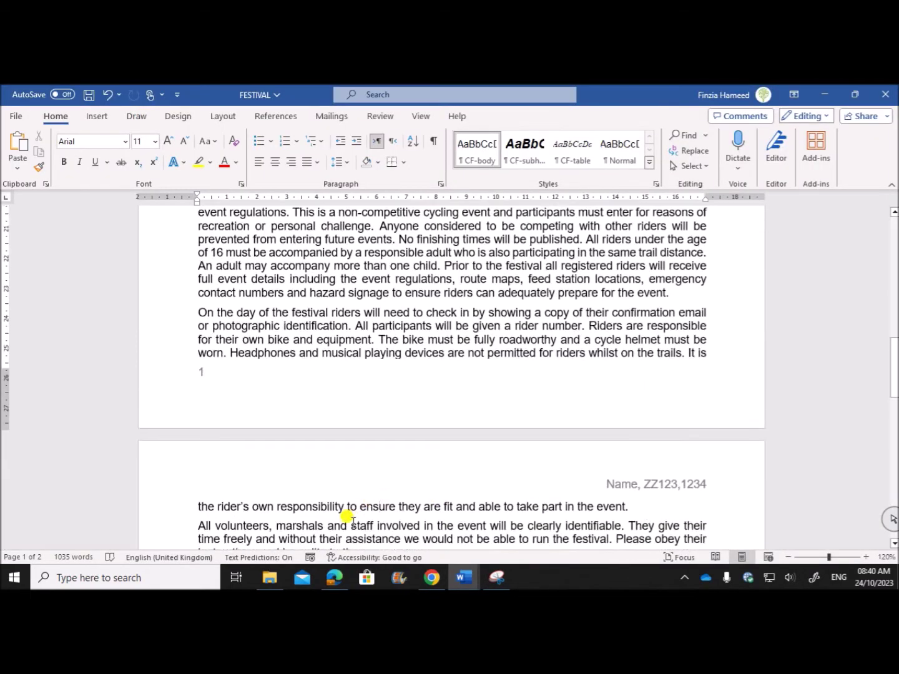
click(335, 576)
scroll(327, 446, down, 3)
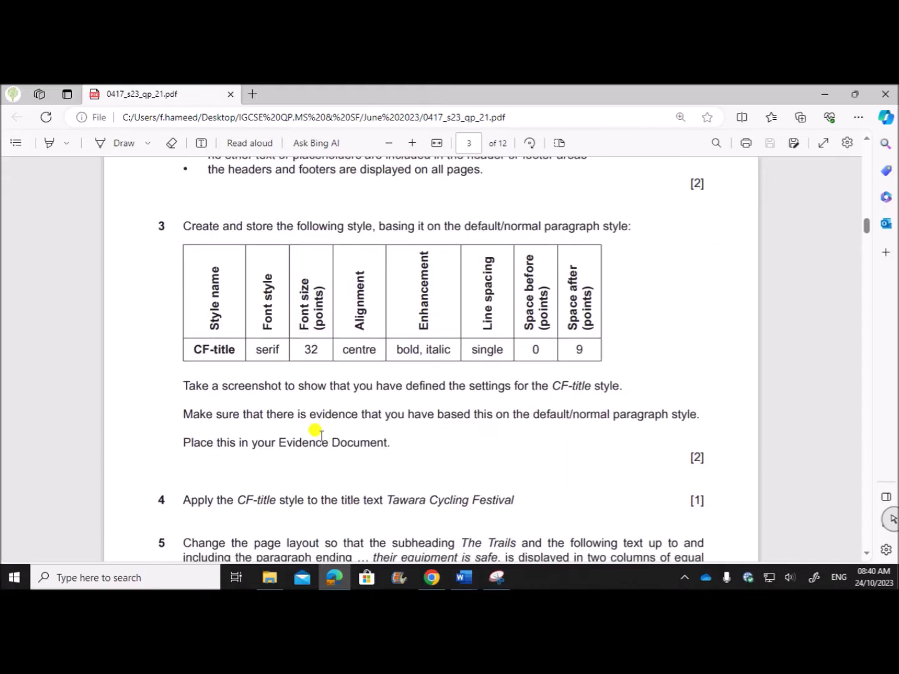
drag(263, 224, 629, 222)
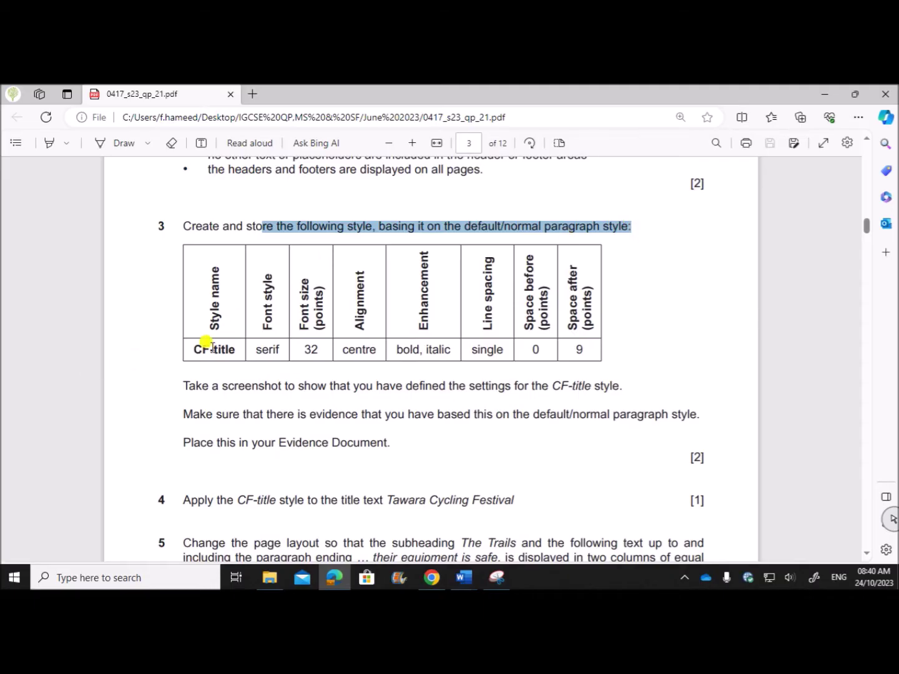
mouse_move(464, 577)
click(502, 524)
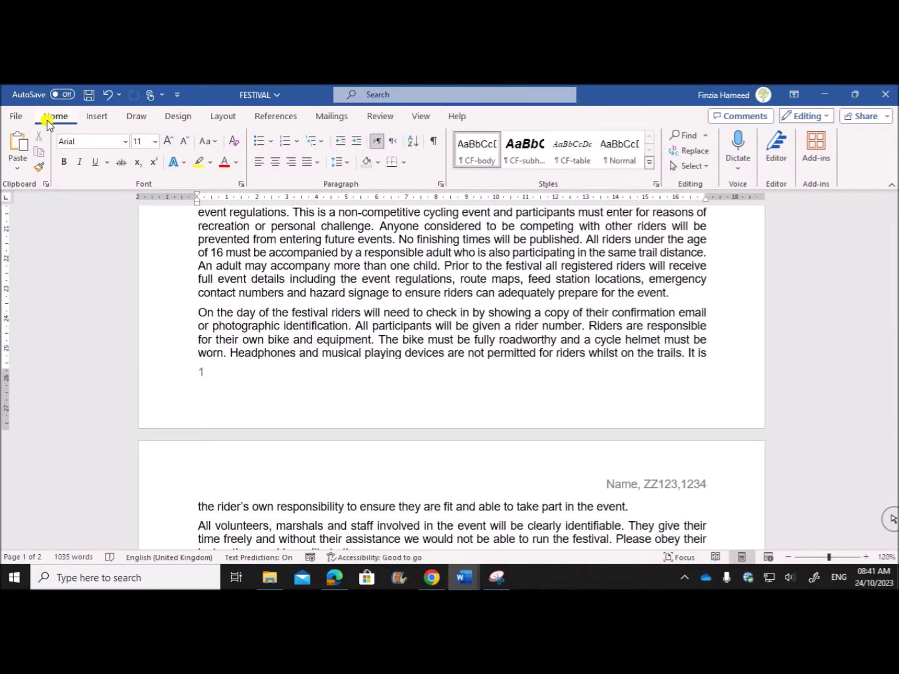
Step: Start a new style named CF-title and open its full Modify settings dialog
click(649, 164)
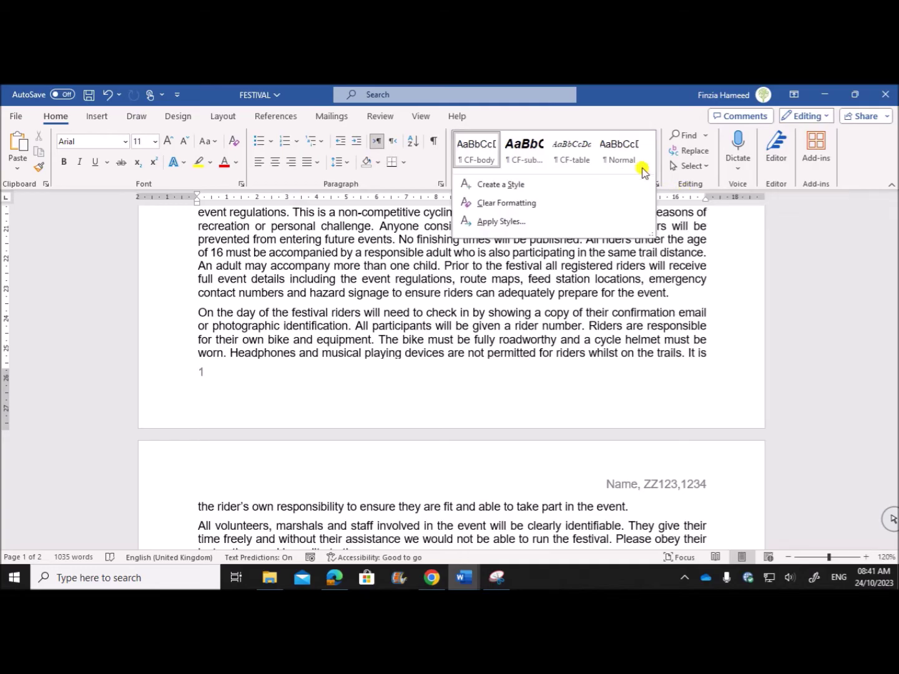
click(509, 184)
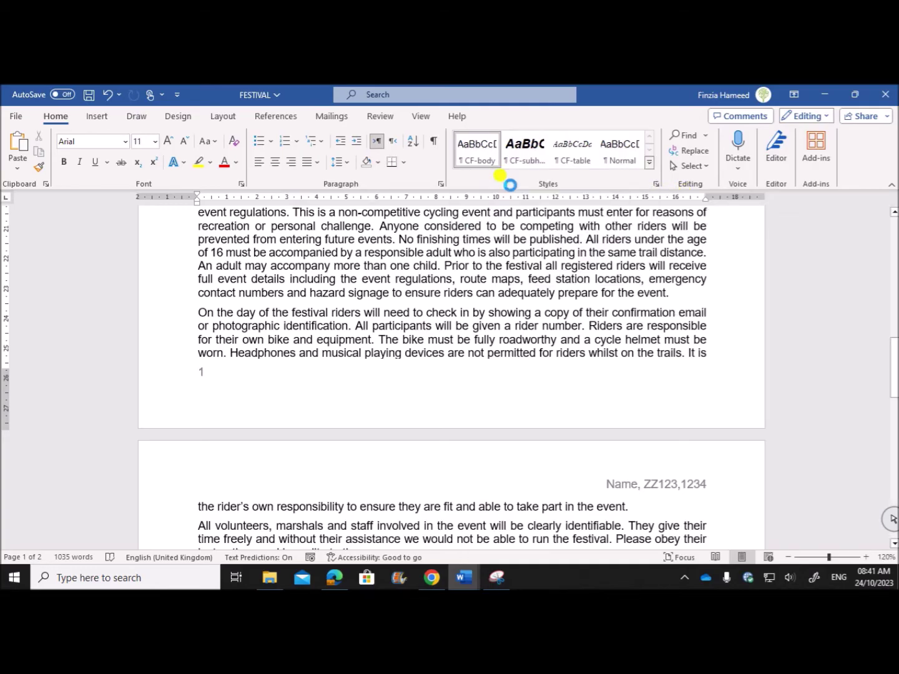
click(334, 577)
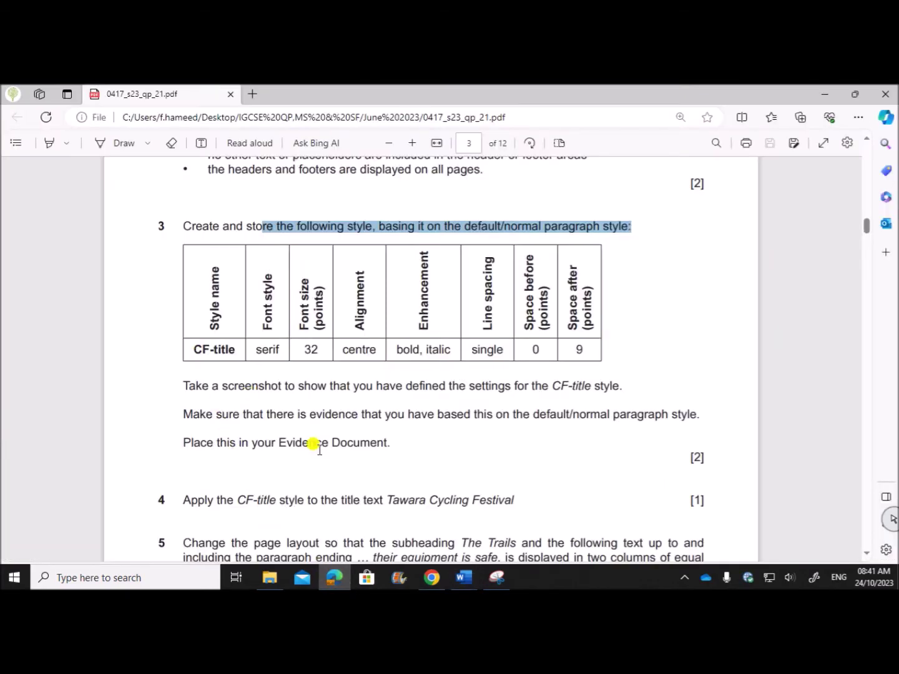
click(464, 577)
click(562, 527)
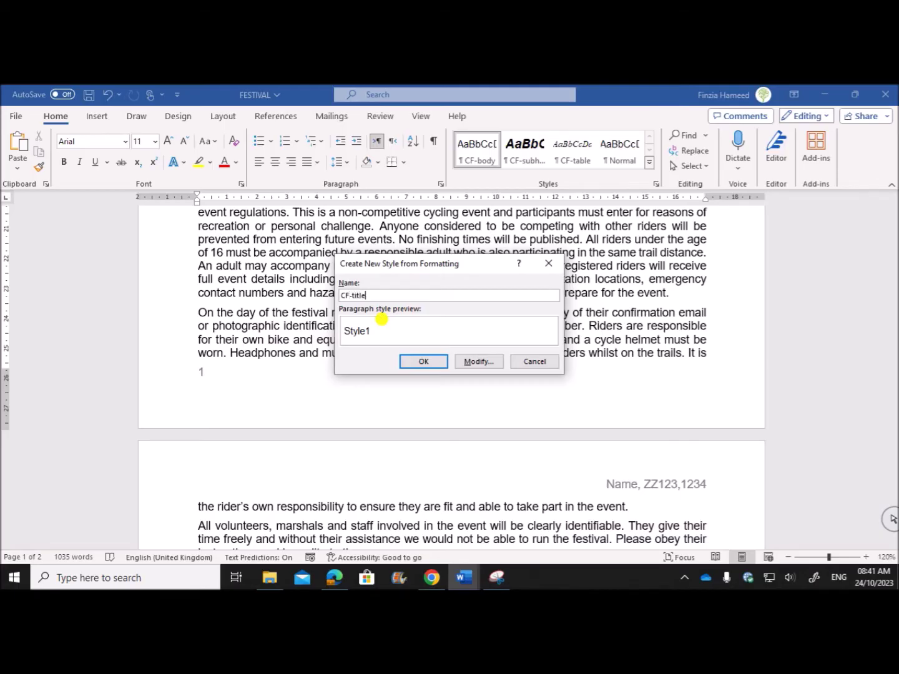
click(480, 362)
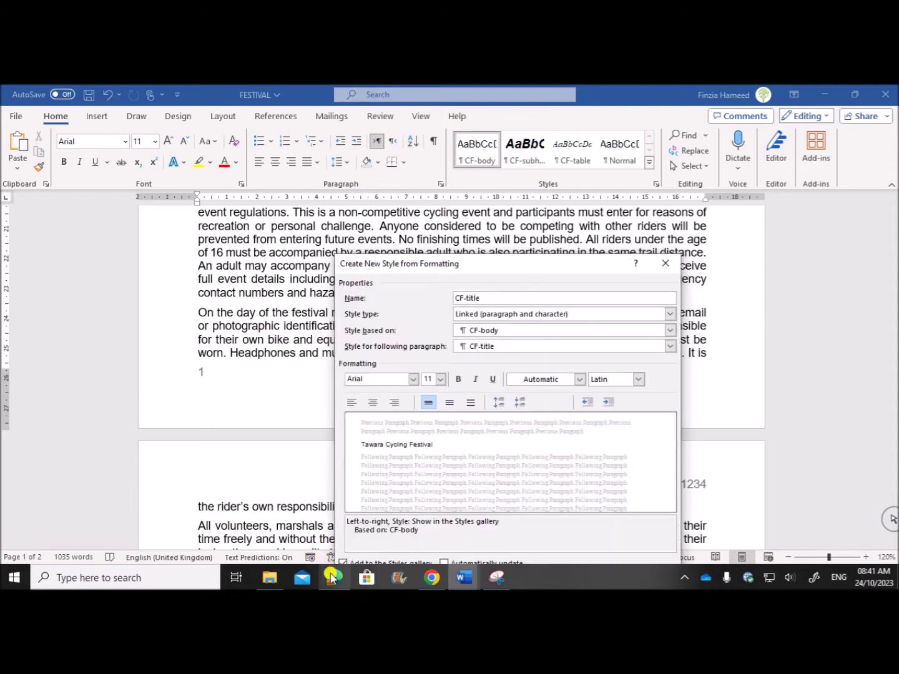
Step: Check the exam paper, then base the CF-title style on Normal
mouse_move(334, 576)
click(335, 509)
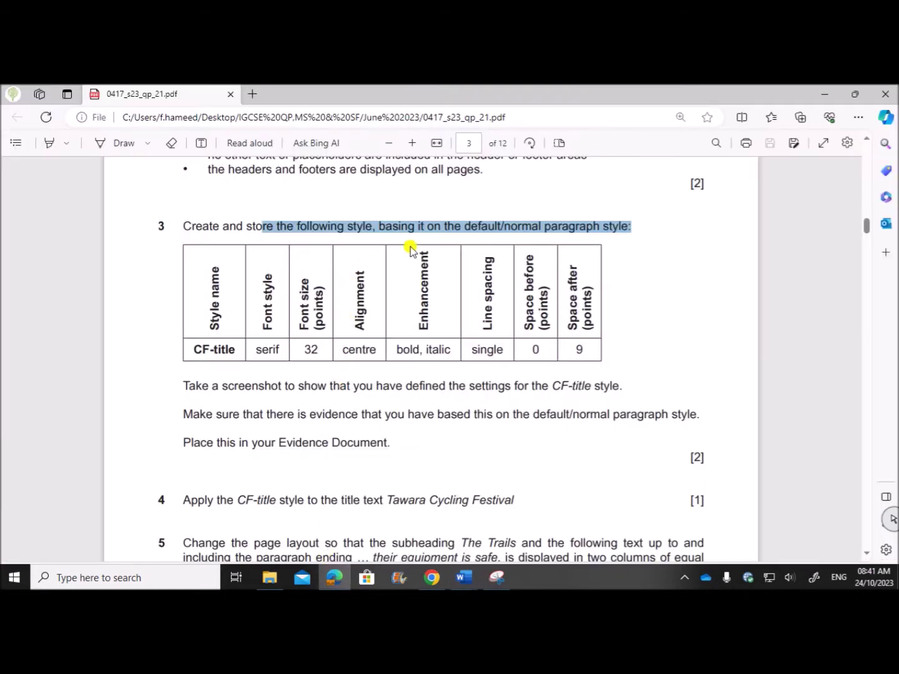
click(578, 222)
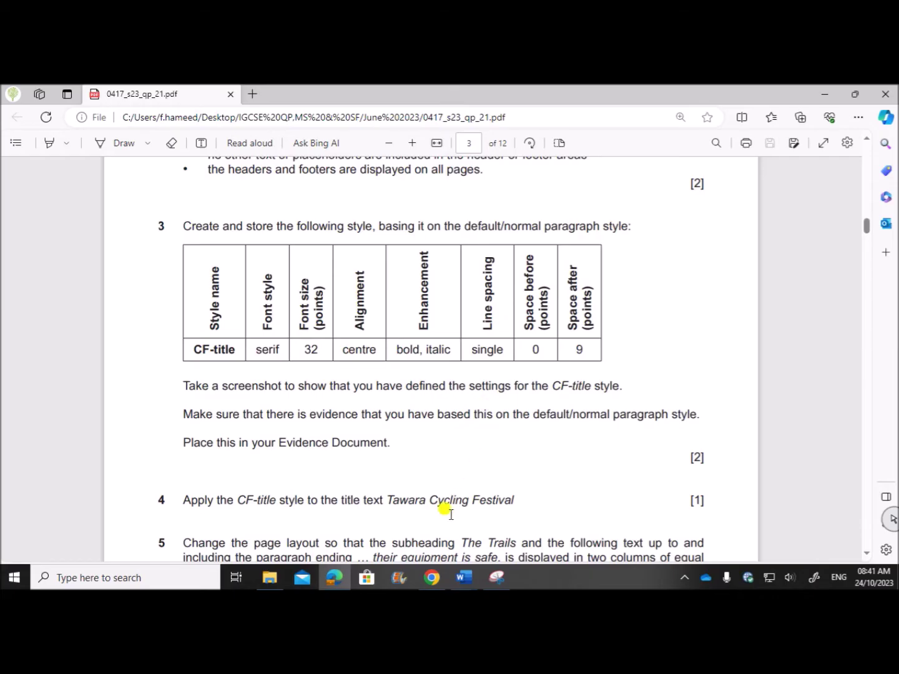
click(467, 576)
click(517, 536)
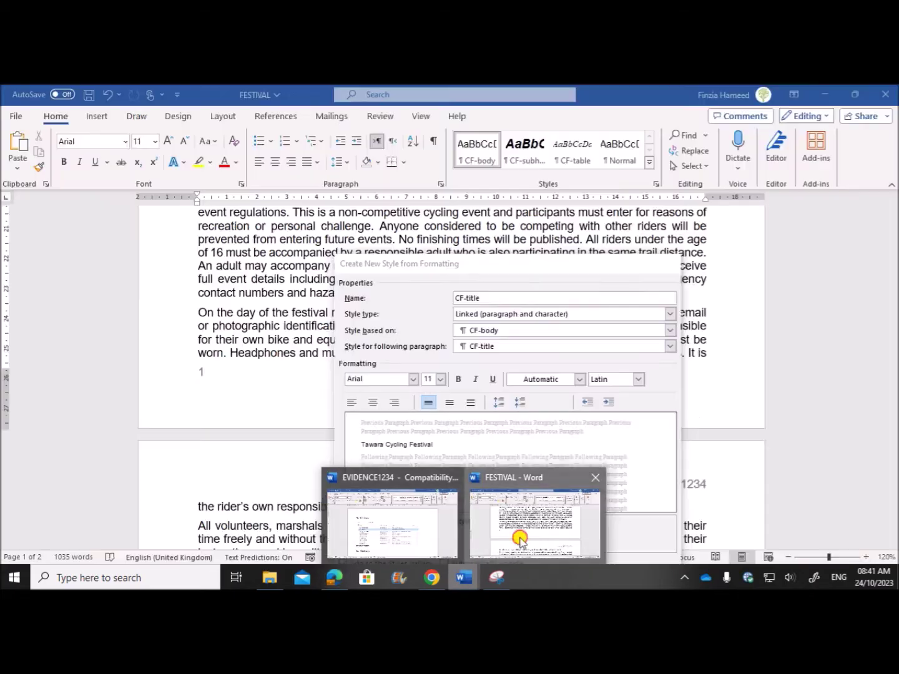
click(532, 331)
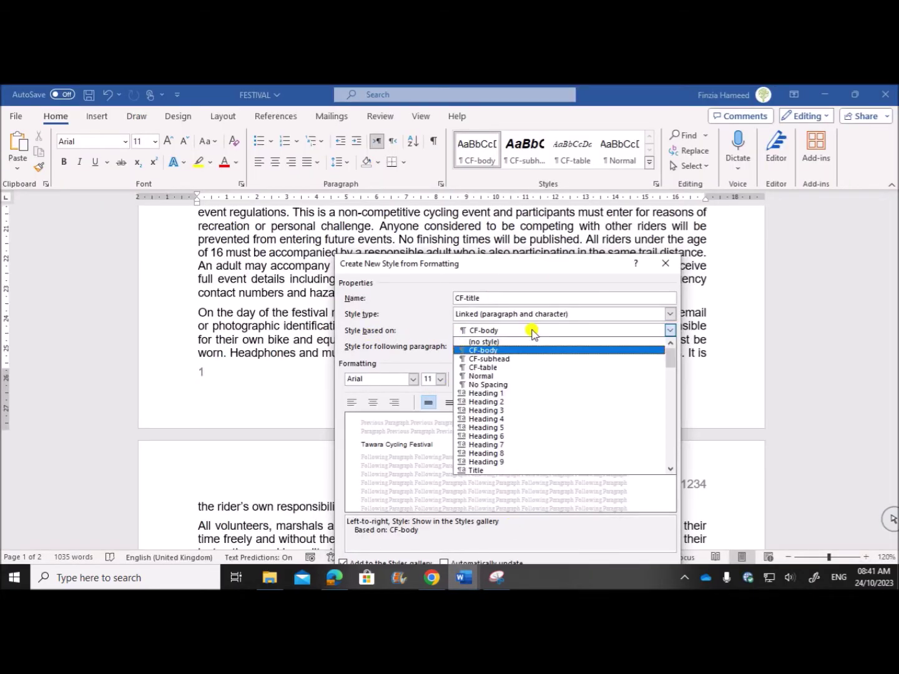
click(490, 376)
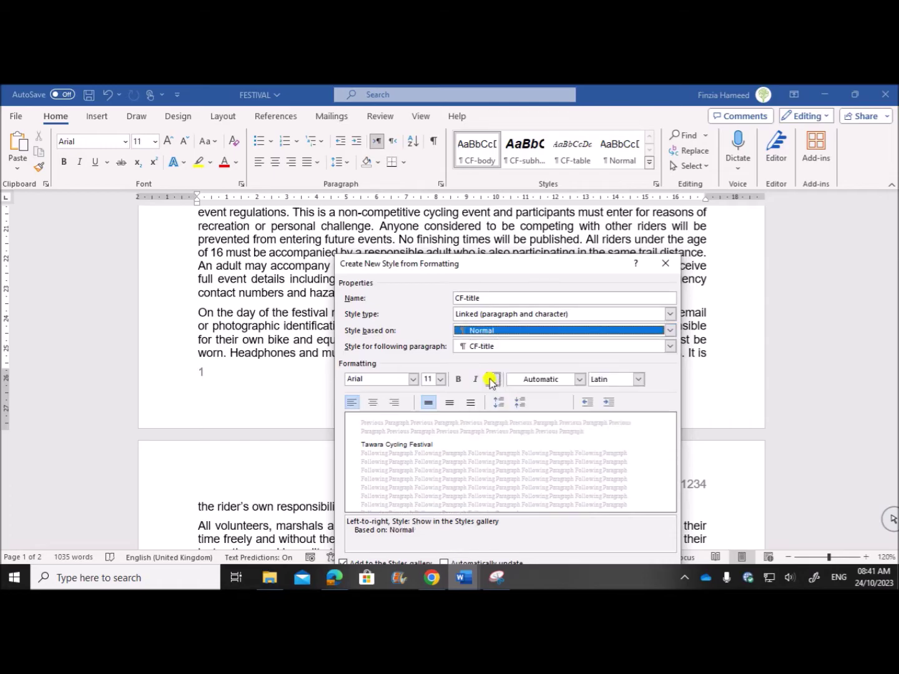
Step: Set the CF-title font to Times New Roman, 32 pt, centred
click(334, 576)
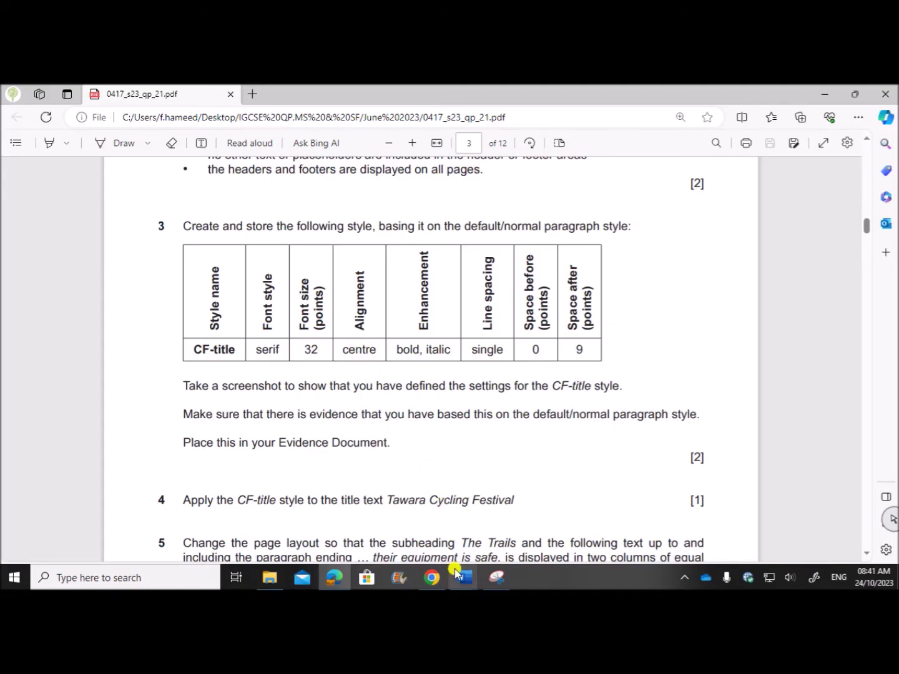
mouse_move(464, 578)
click(538, 513)
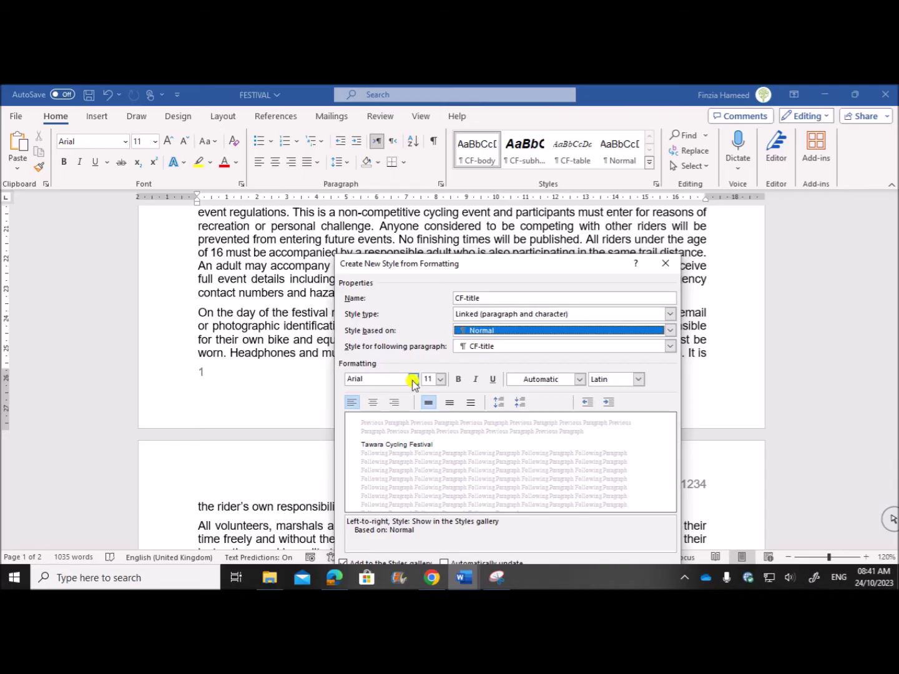
click(387, 375)
text(T)
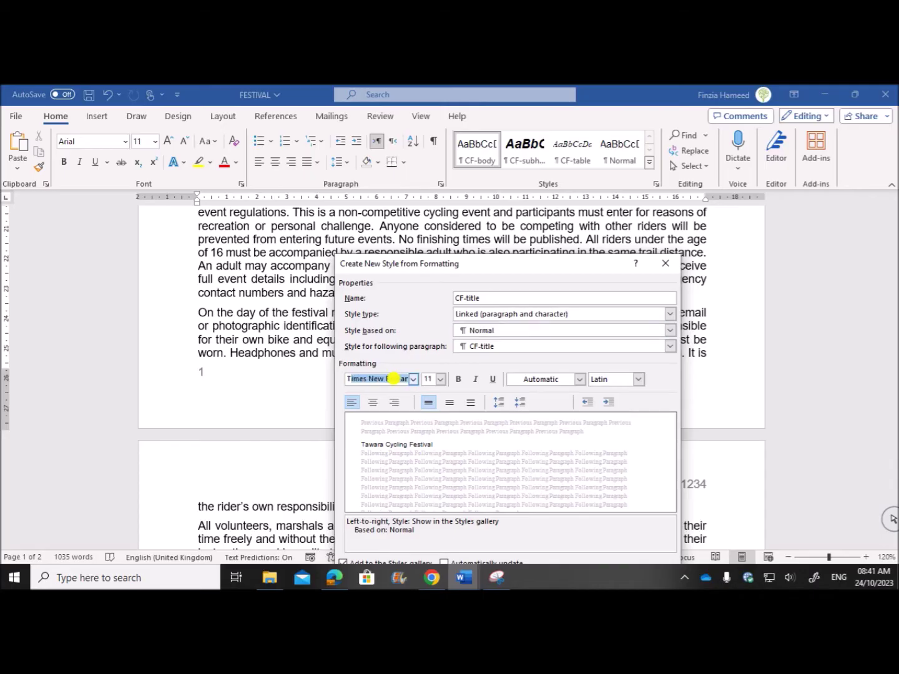
text(im)
click(393, 380)
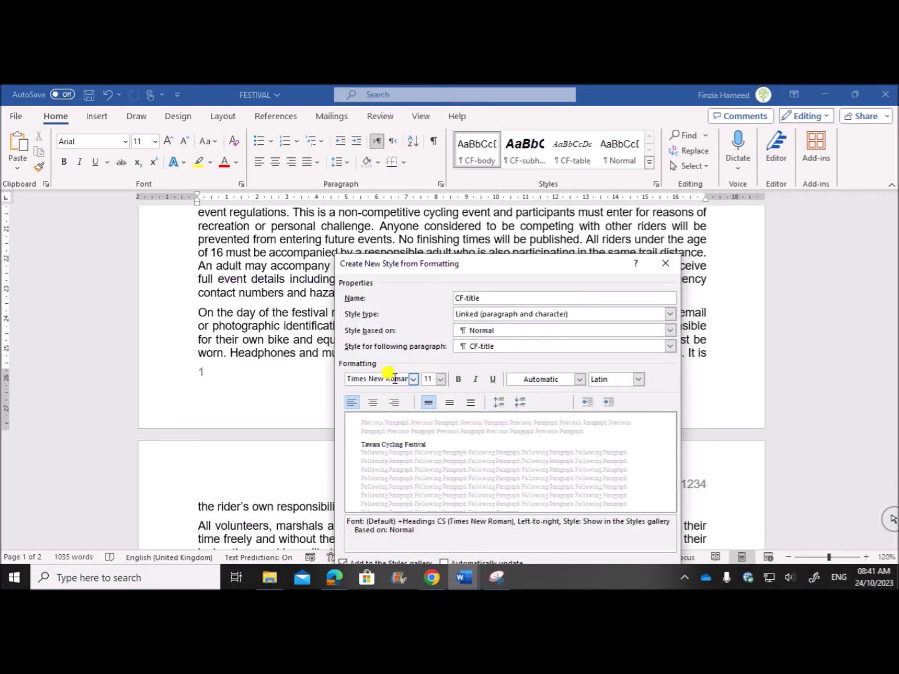
click(442, 379)
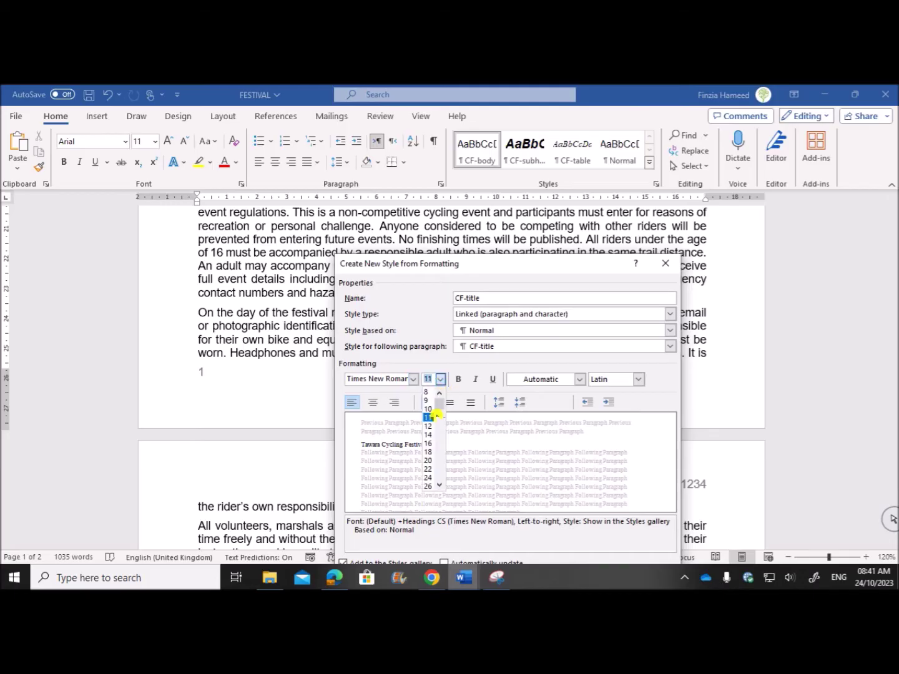
scroll(441, 490, down, 1)
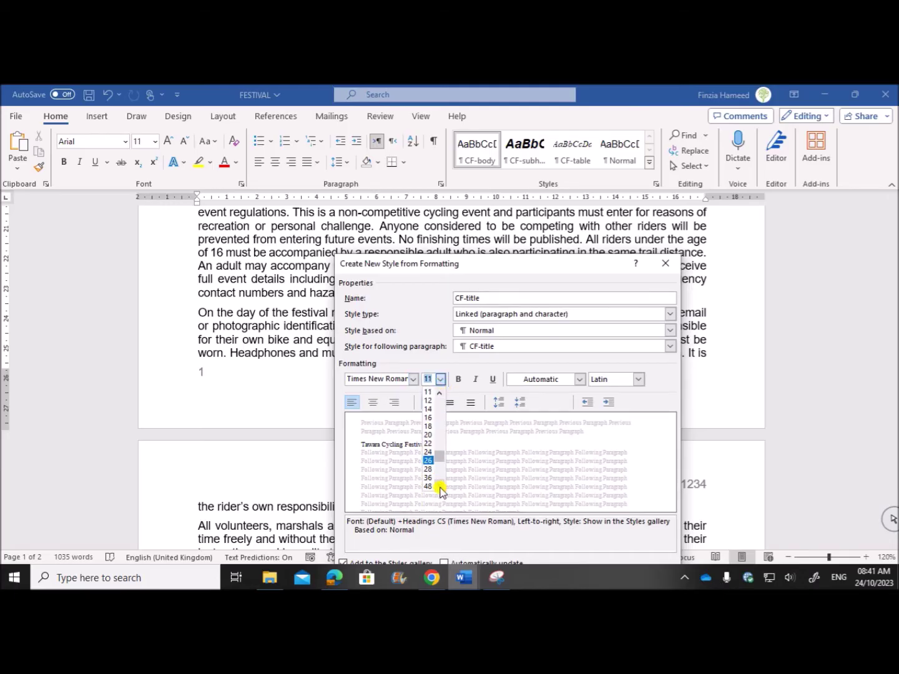
text(32)
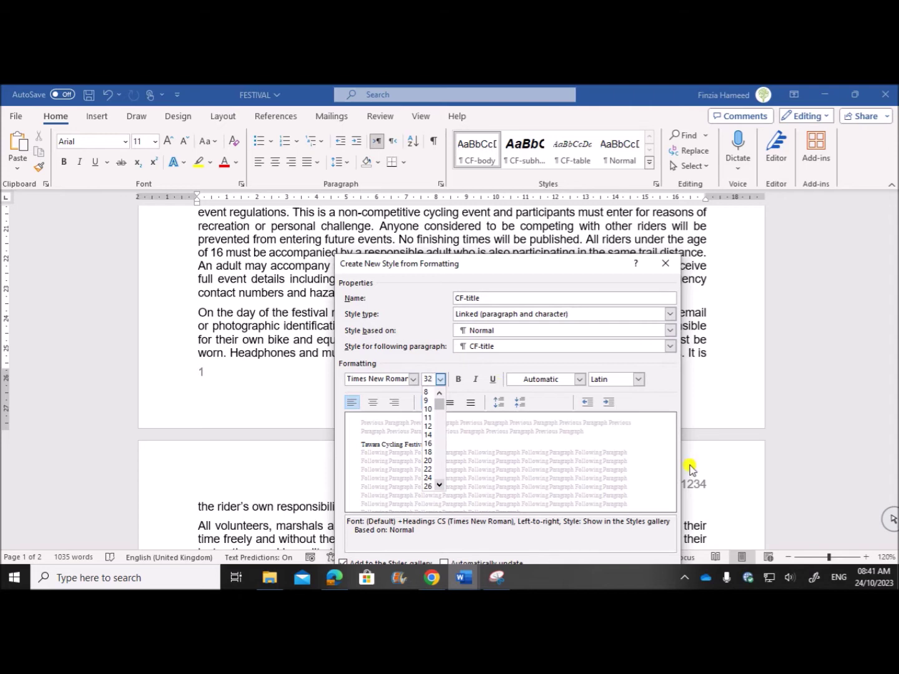
key(Return)
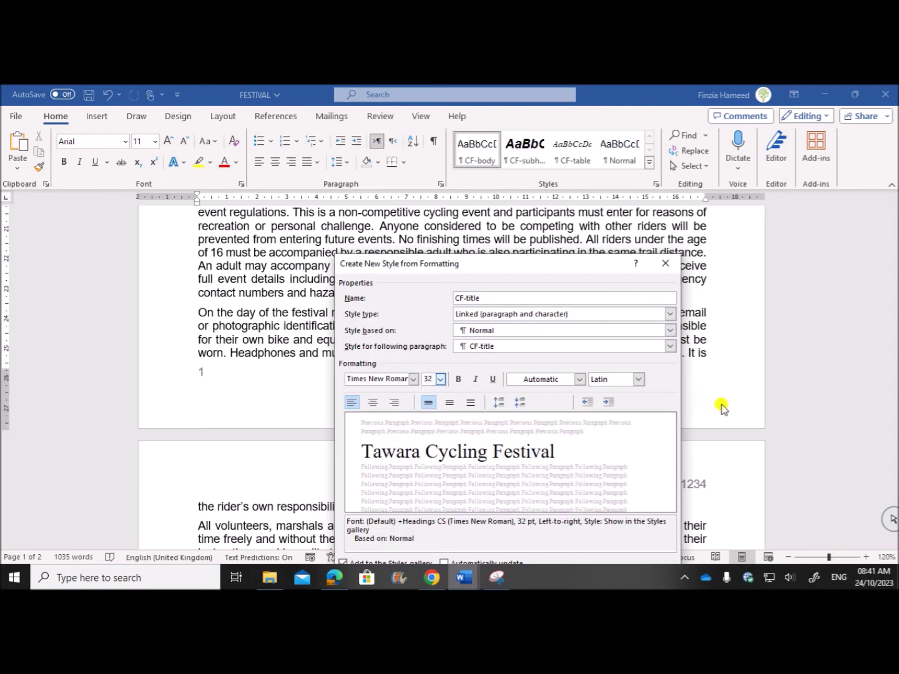
click(374, 402)
Step: After rechecking the exam paper, make the CF-title style bold and italic
click(334, 576)
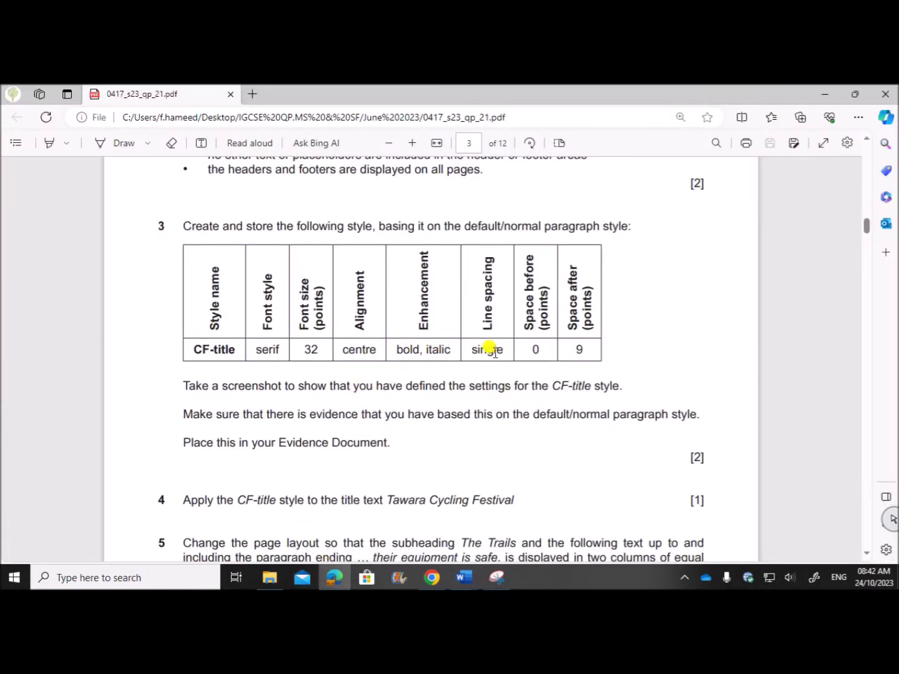
double_click(531, 349)
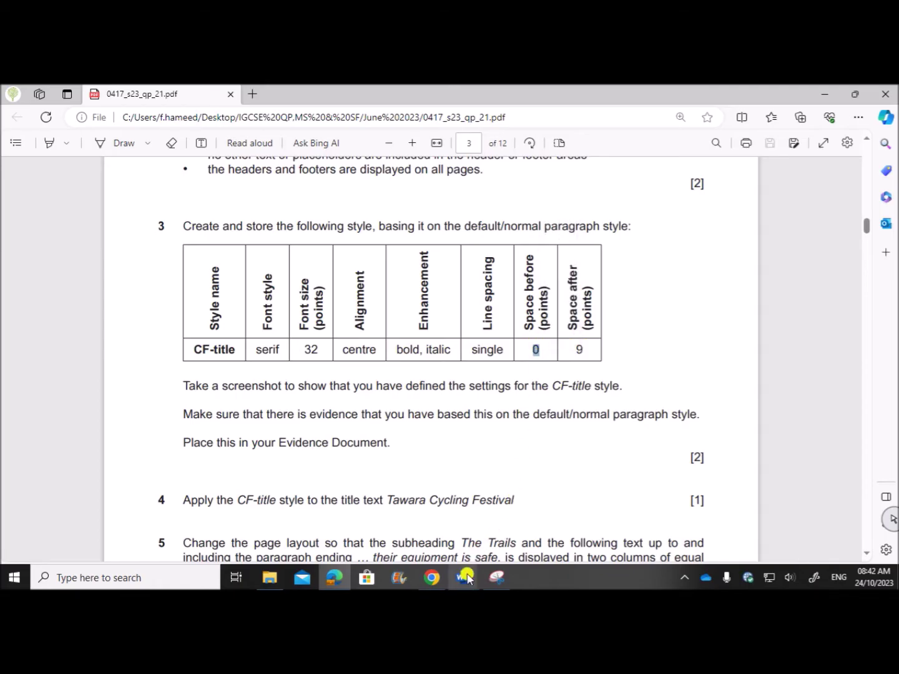
mouse_move(462, 581)
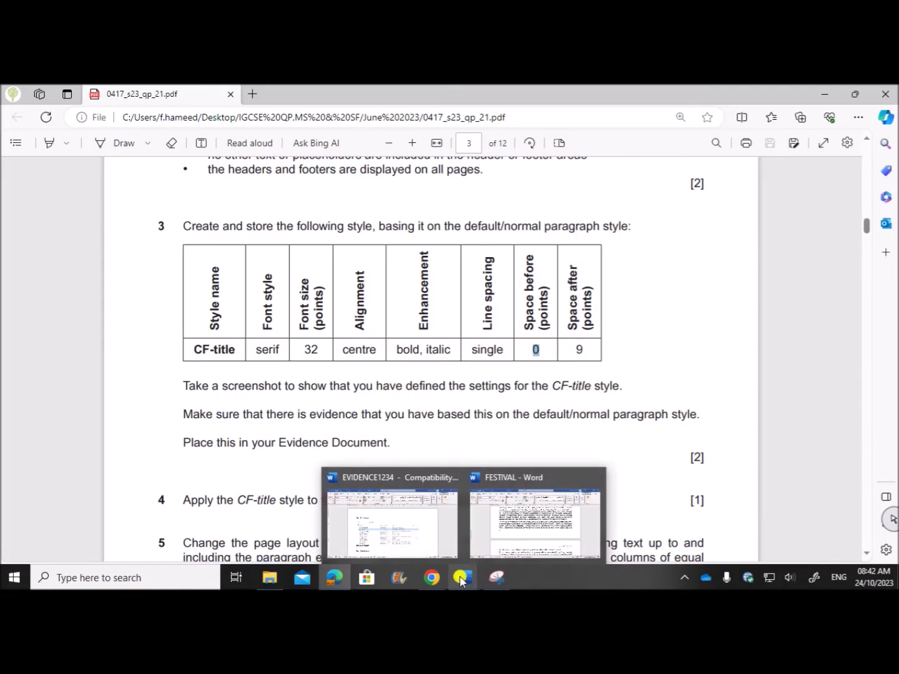
click(512, 508)
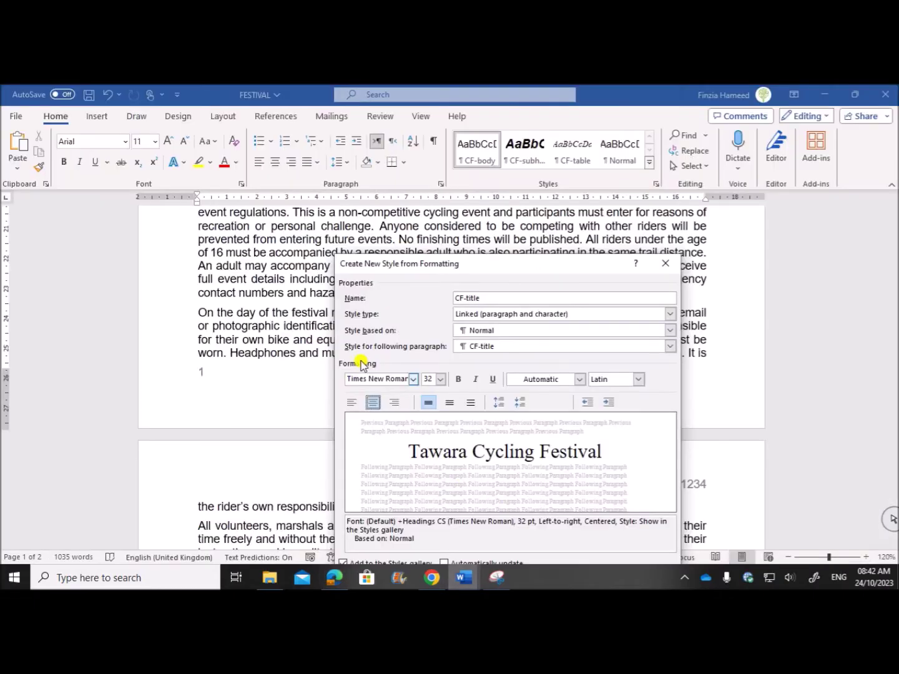
click(458, 380)
click(475, 380)
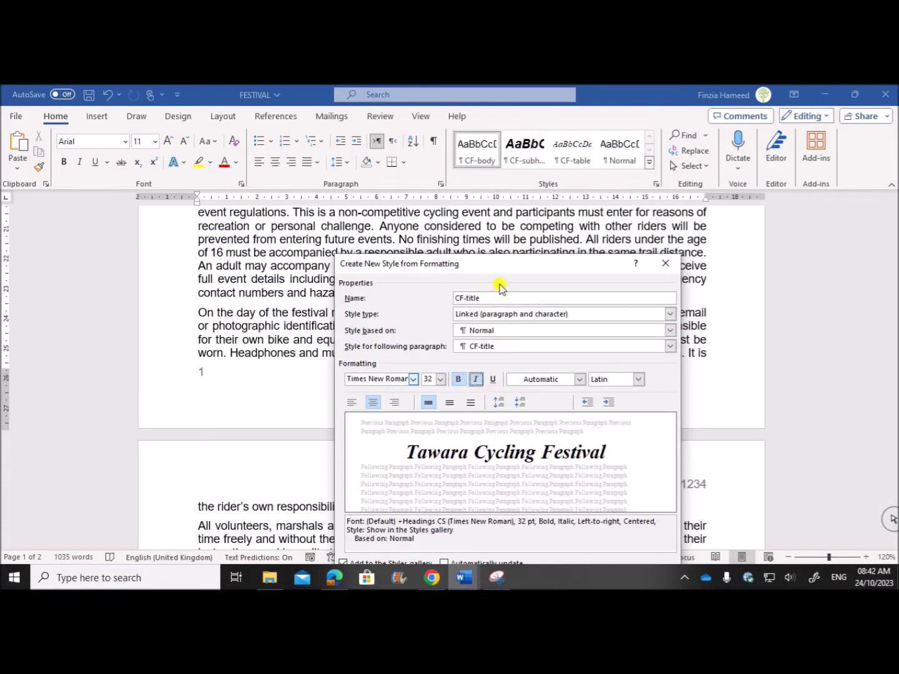
drag(495, 264, 429, 137)
Step: Give CF-title paragraph spacing of 0 pt before, 9 pt after, single line spacing
click(295, 470)
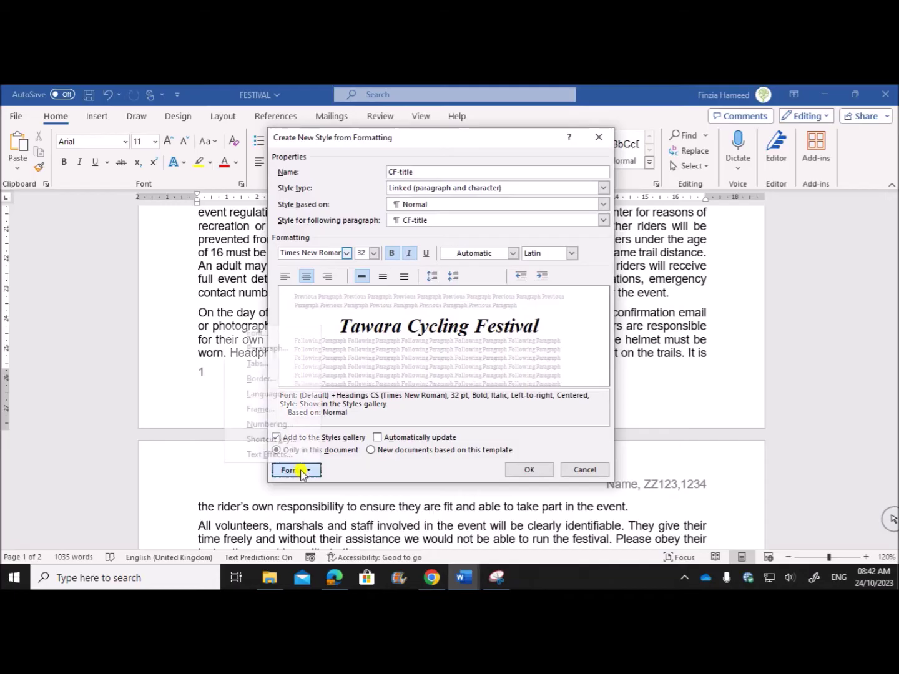
click(291, 348)
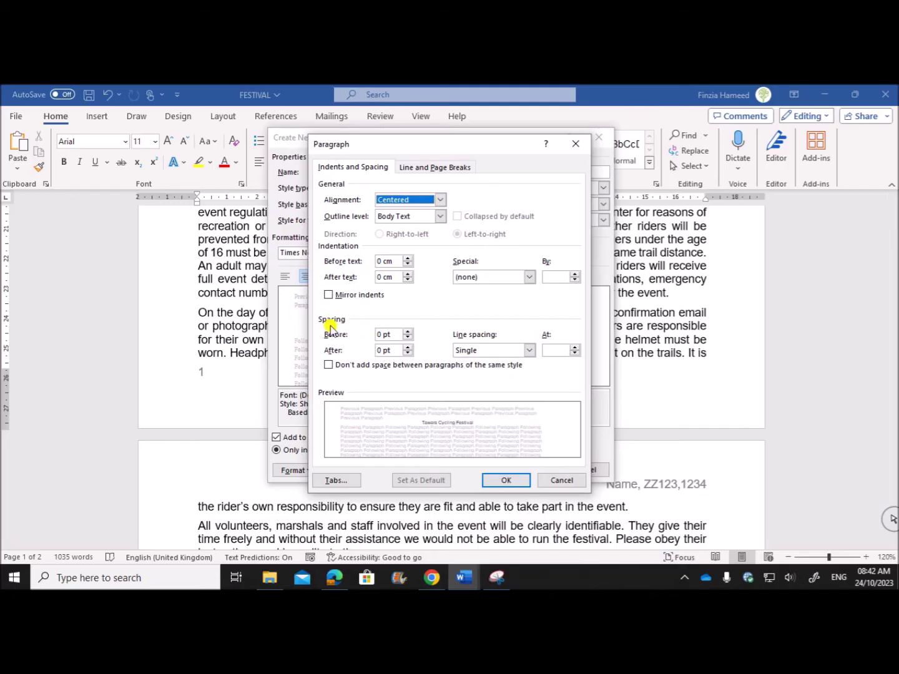
double_click(380, 350)
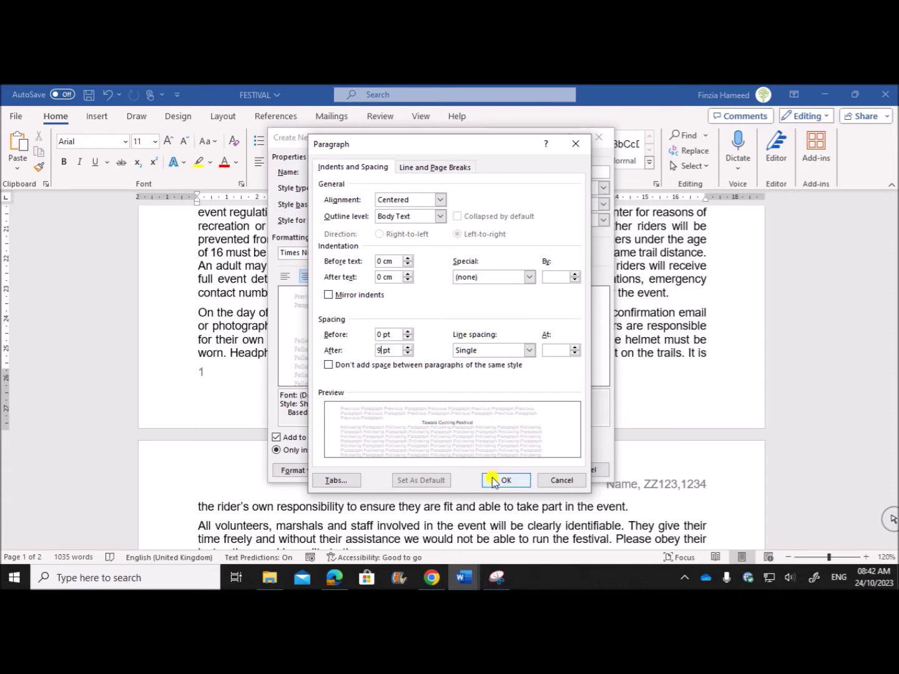
Step: Mark the 'Take a screenshot' line, then set Word's style and paragraph dialogs side by side
click(334, 577)
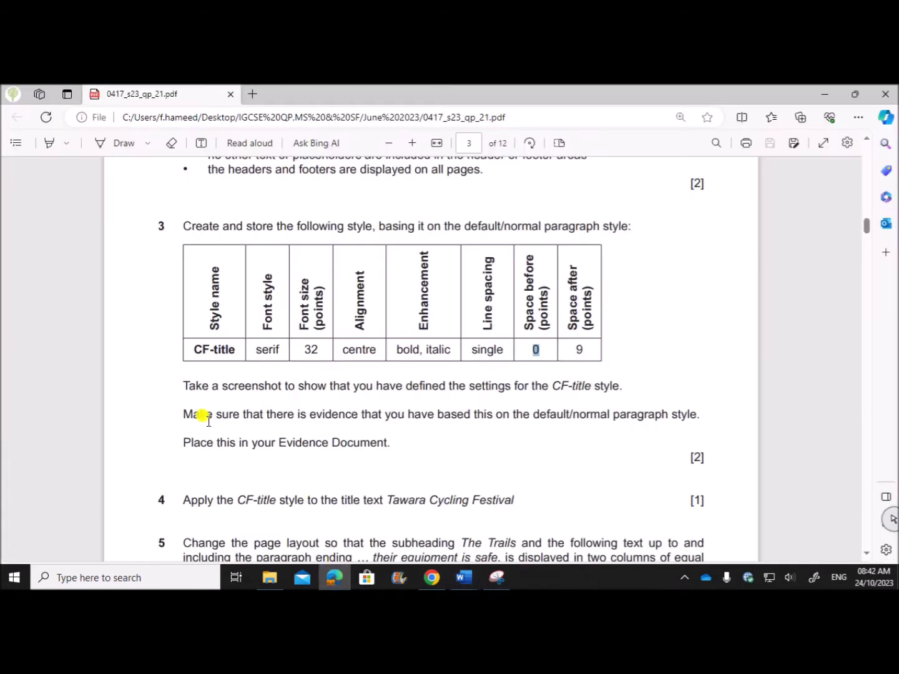
drag(189, 385, 639, 389)
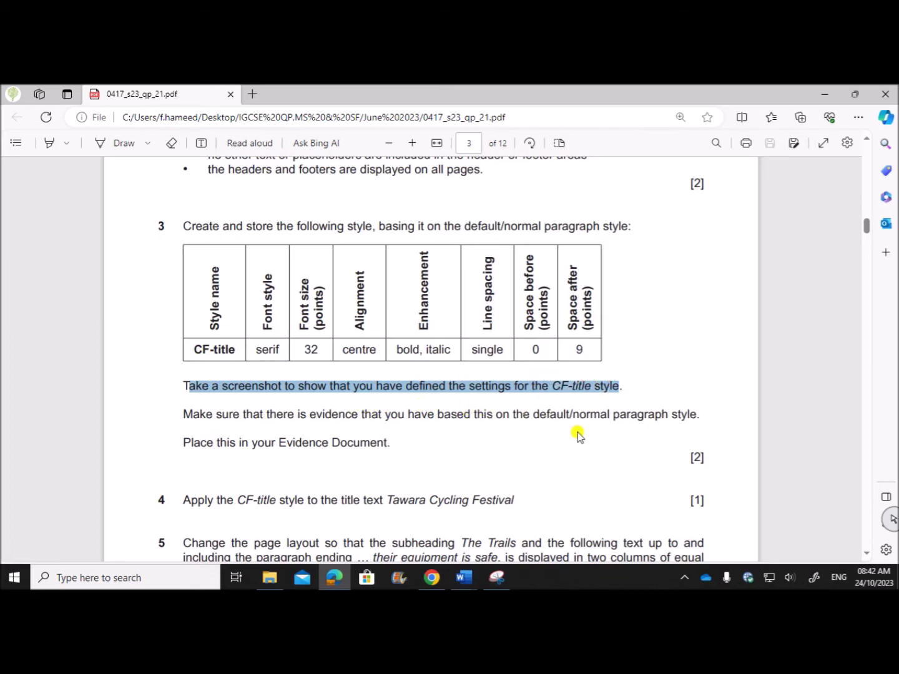
mouse_move(458, 576)
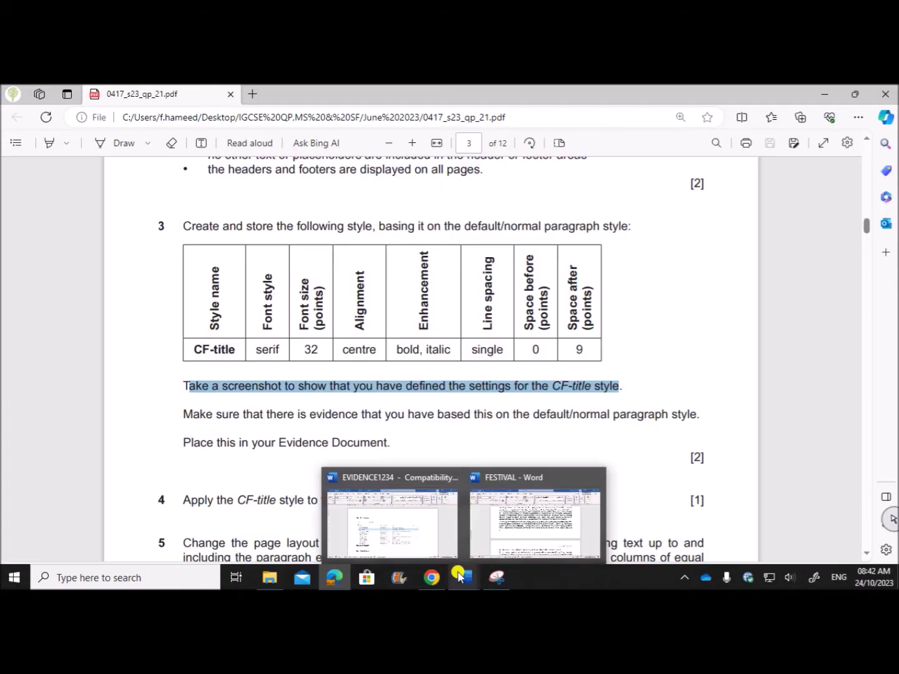
click(516, 531)
drag(418, 142, 722, 130)
click(495, 578)
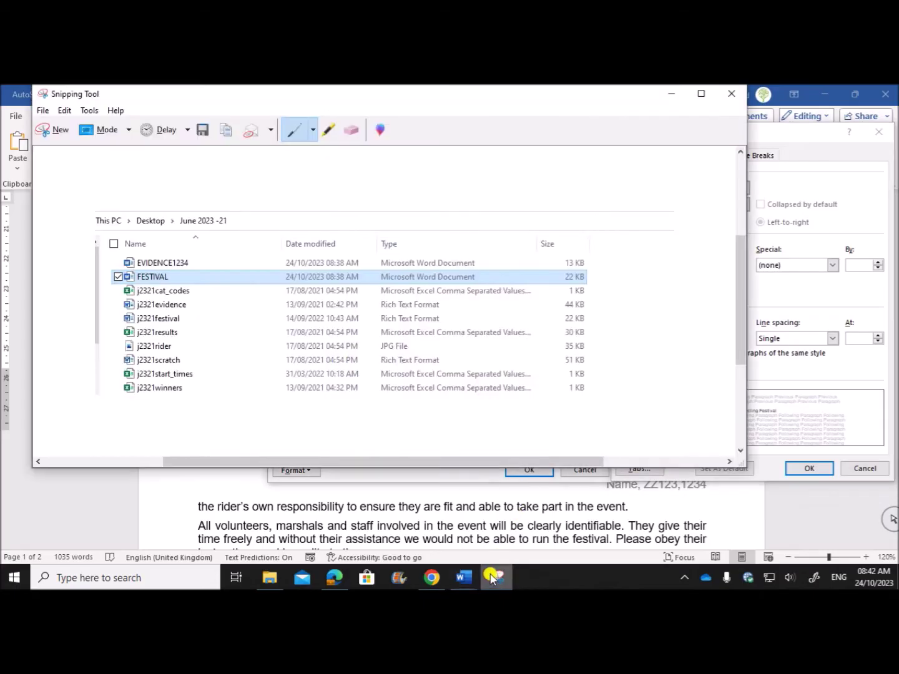
Step: Screenshot both CF-title dialogs, then confirm the paragraph settings and create the style
click(58, 130)
drag(270, 125, 885, 472)
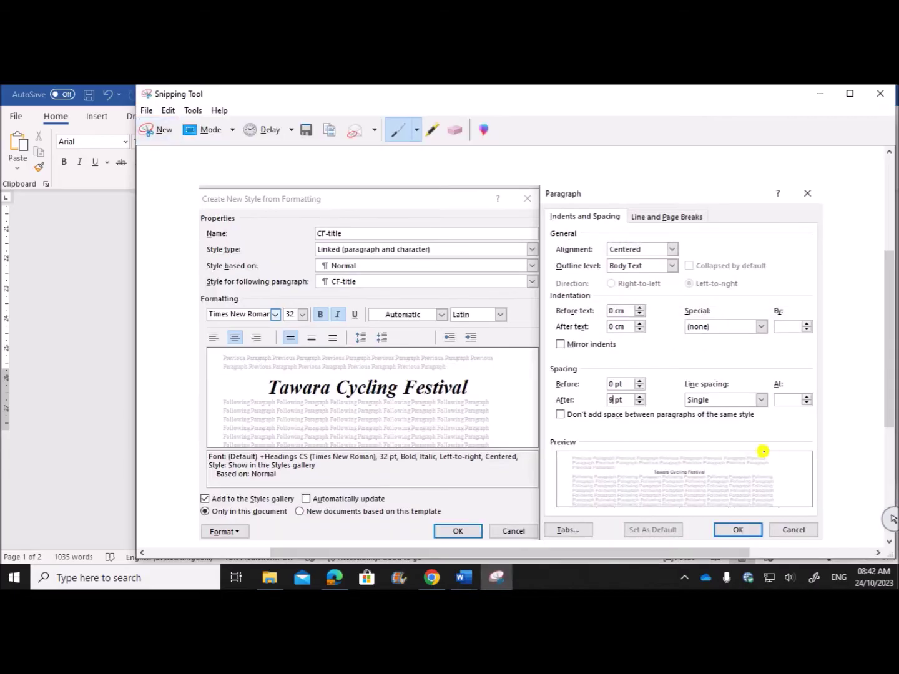
click(36, 491)
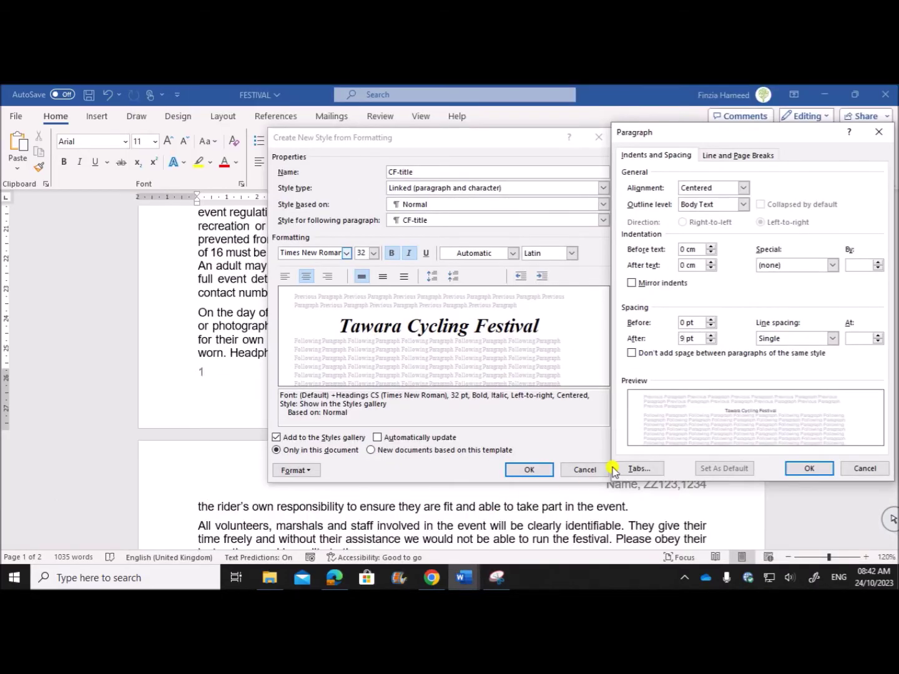
click(788, 470)
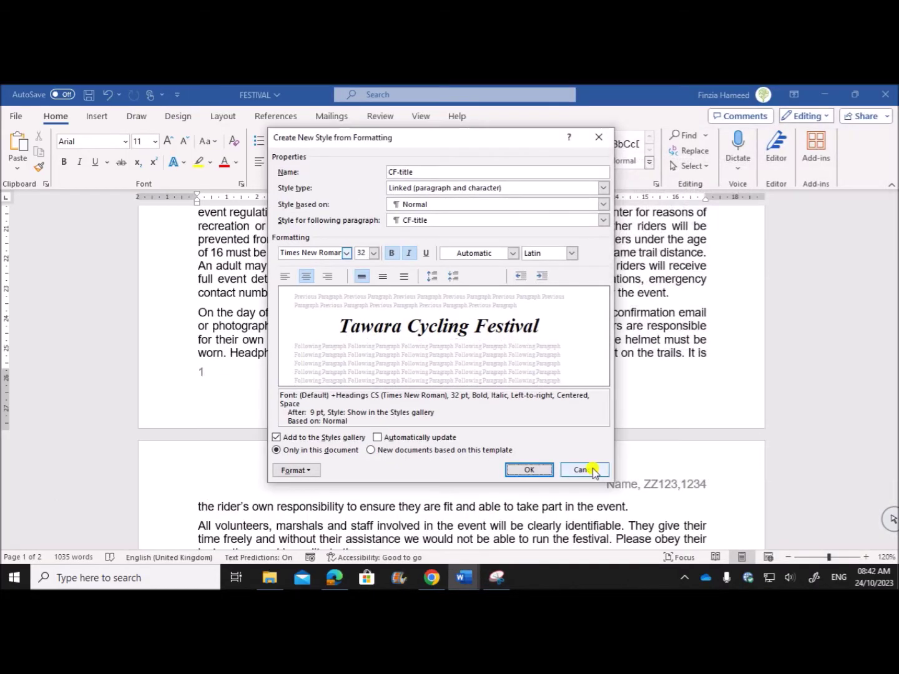
click(530, 470)
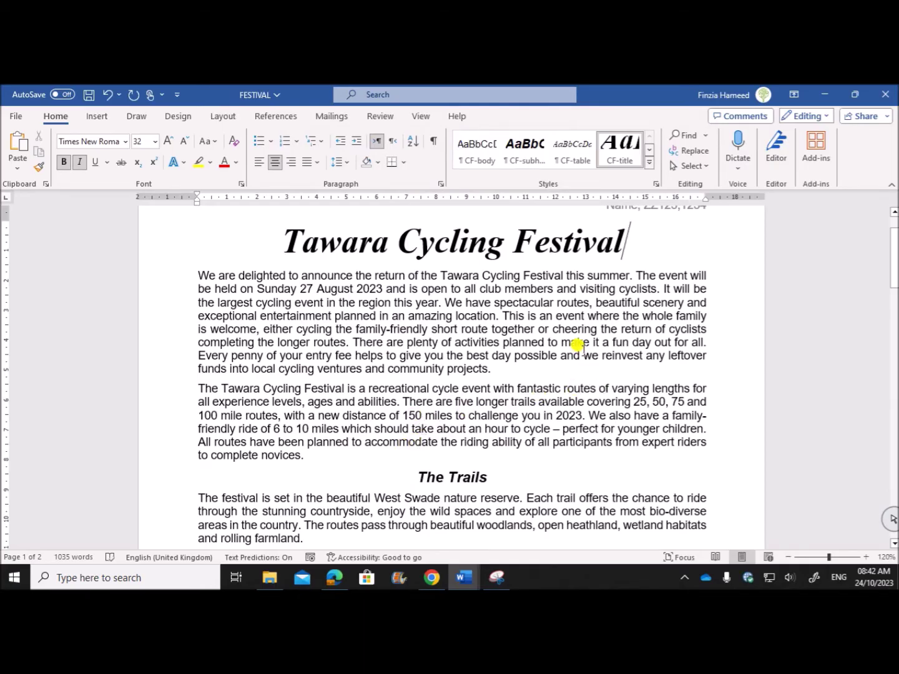
Step: Reapply CF-body to the title and paste the screenshot under Step 3 evidence in EVIDENCE1234
click(478, 146)
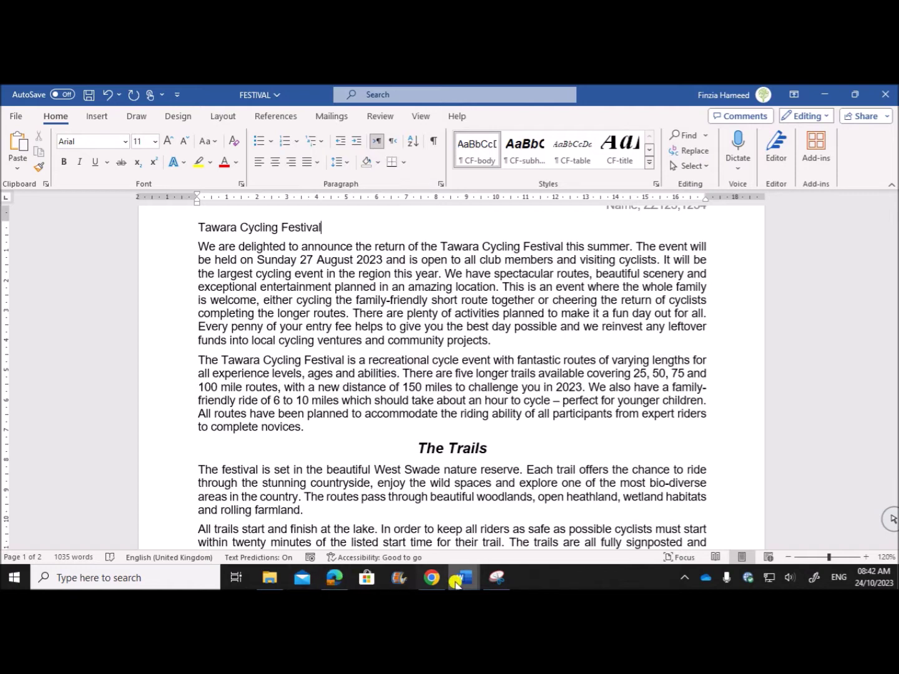
mouse_move(462, 577)
click(394, 508)
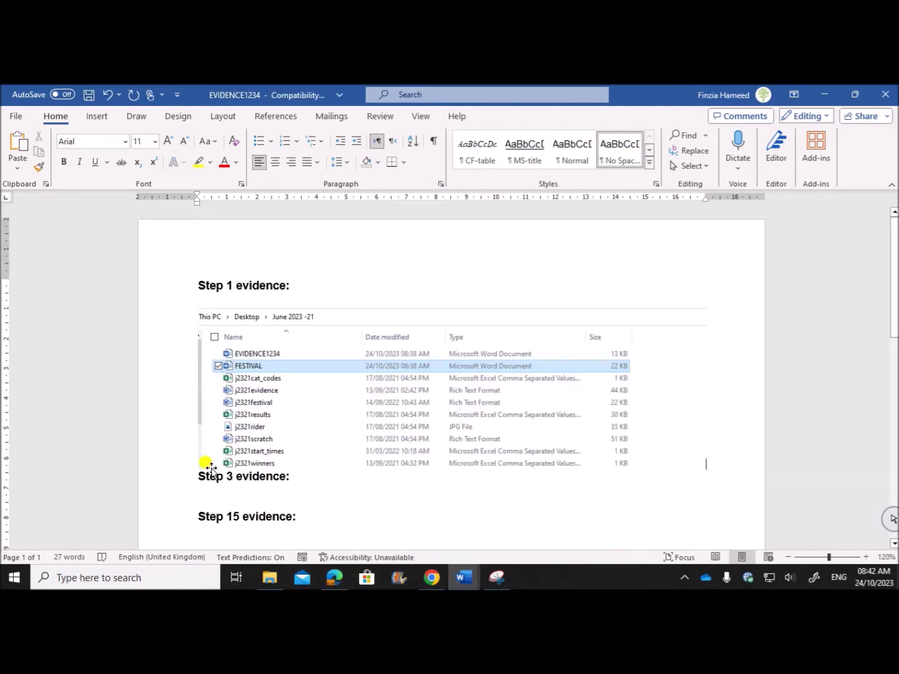
click(205, 490)
key(ctrl+v)
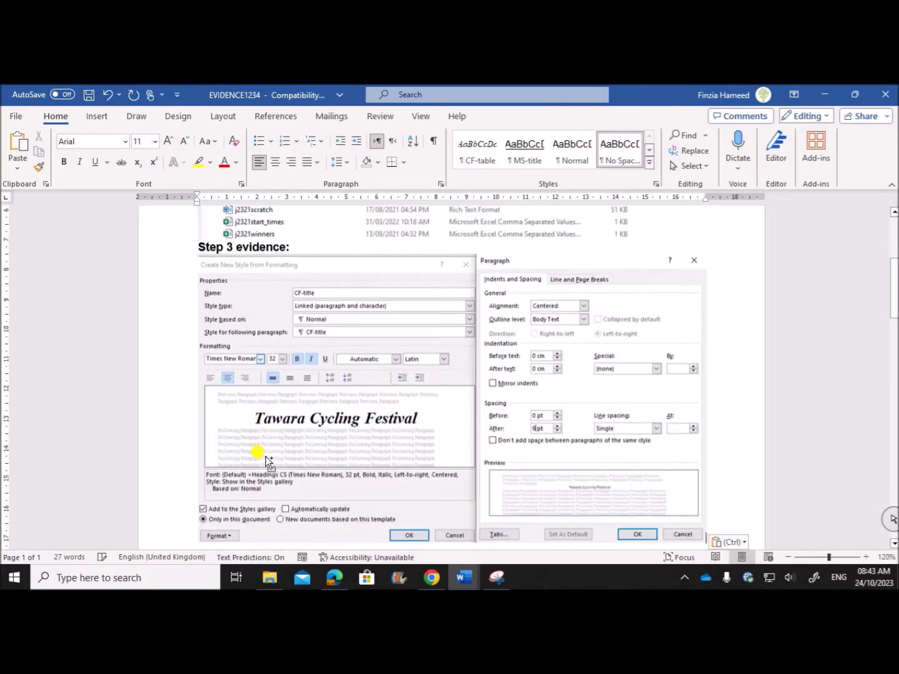
Step: Per question 4, apply the CF-title style to the 'Tawara Cycling Festival' title
click(335, 575)
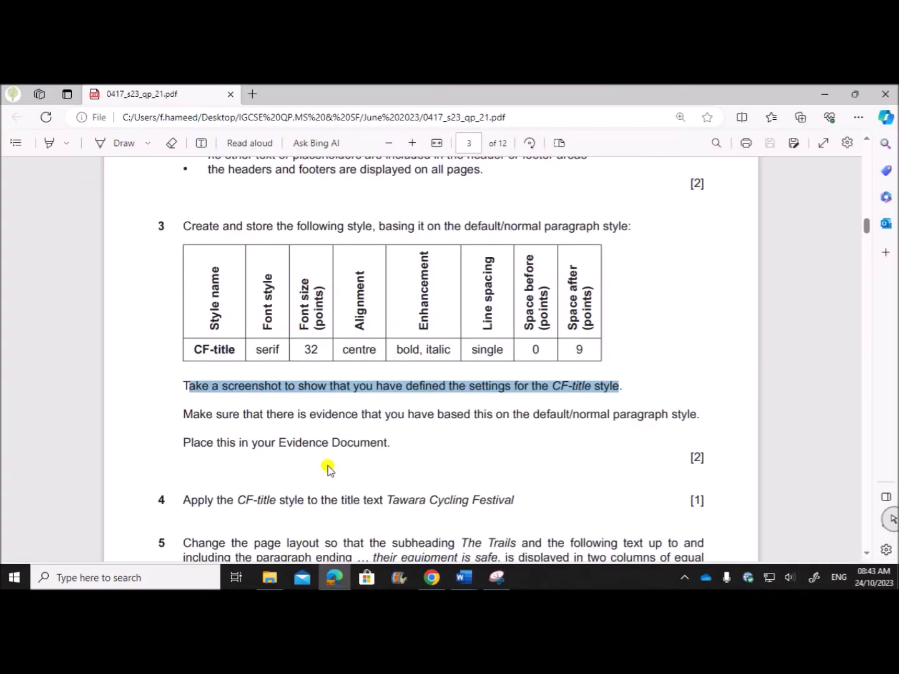
scroll(324, 463, down, 3)
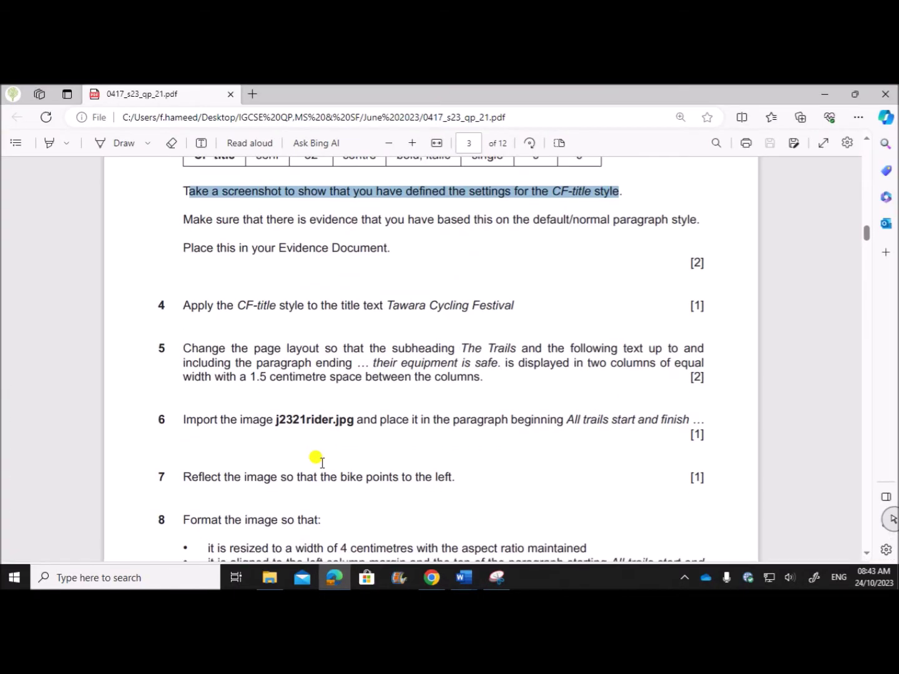
drag(230, 304, 526, 310)
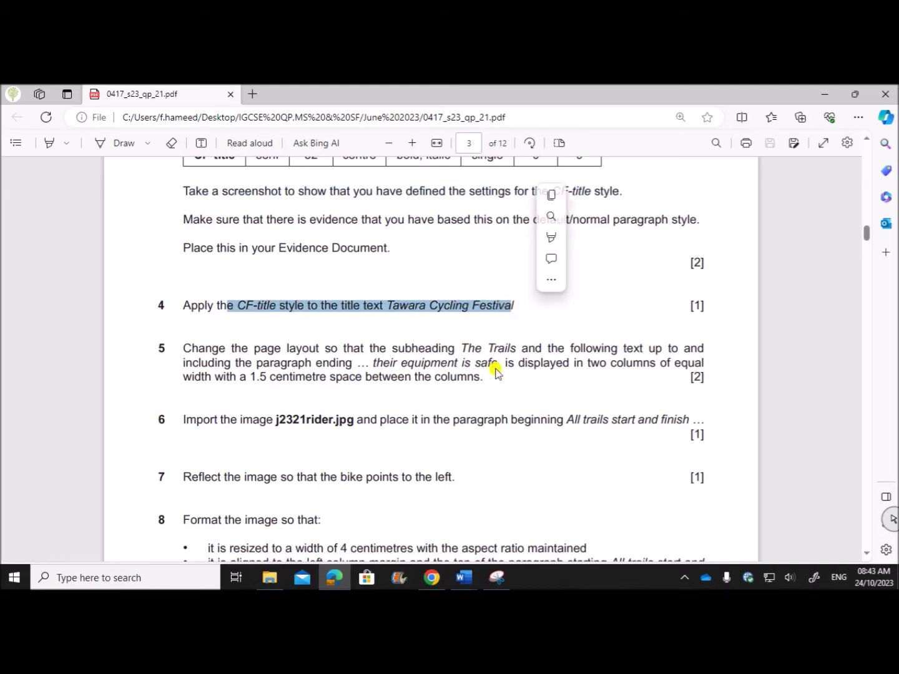
click(471, 565)
click(472, 549)
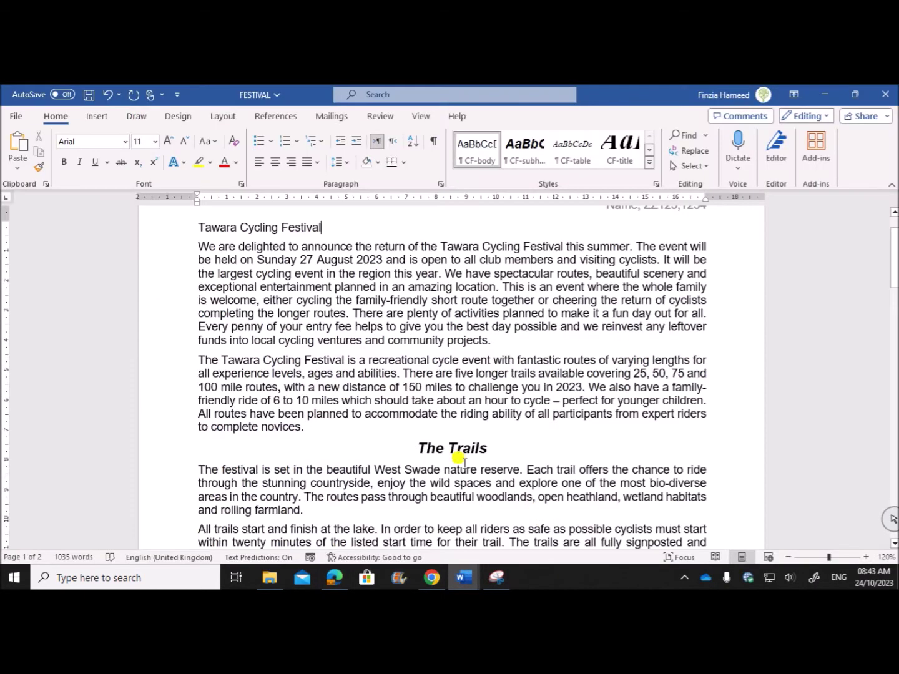
click(154, 223)
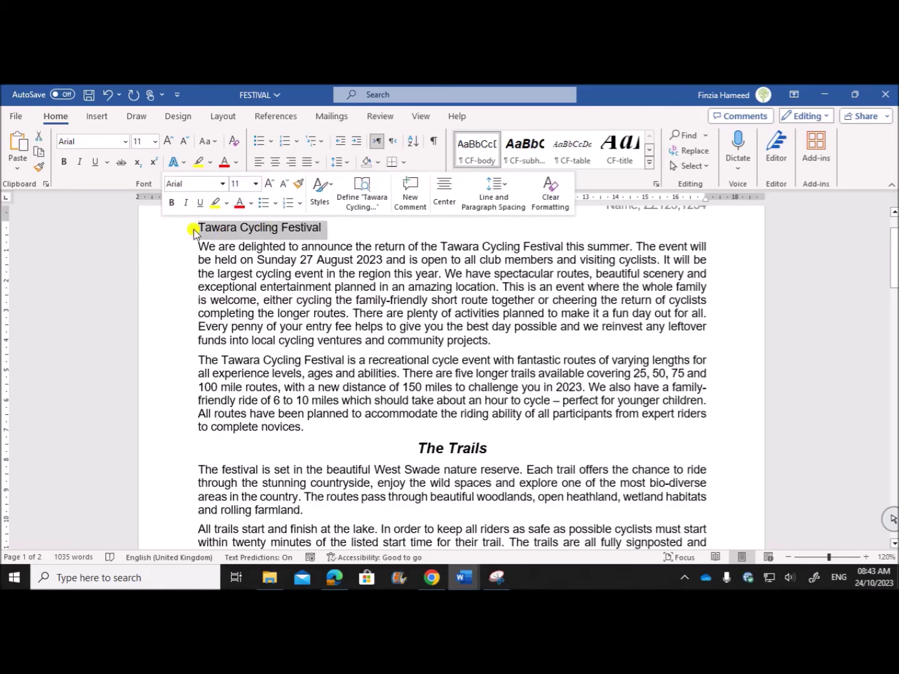
click(621, 150)
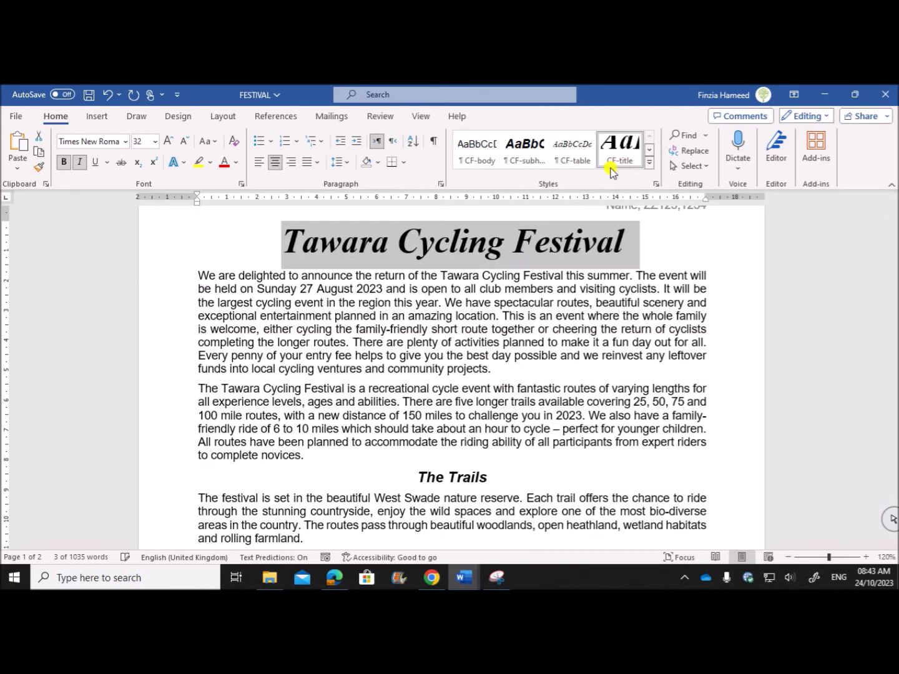
click(329, 573)
Step: Read question 5's two-column instruction in the exam paper, then return to FESTIVAL
scroll(276, 423, down, 3)
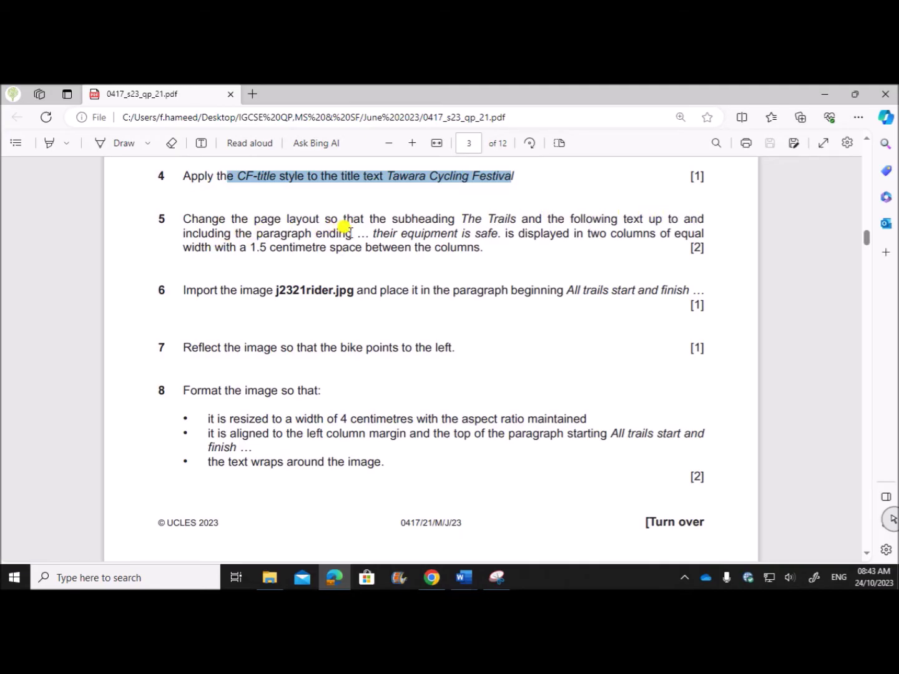
drag(415, 231, 491, 230)
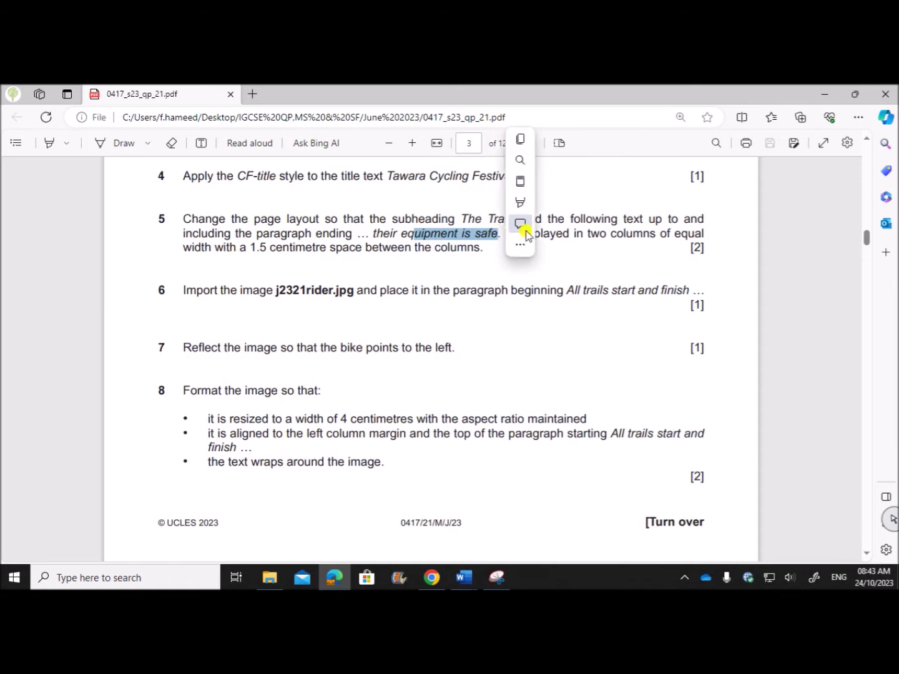
mouse_move(630, 237)
click(510, 250)
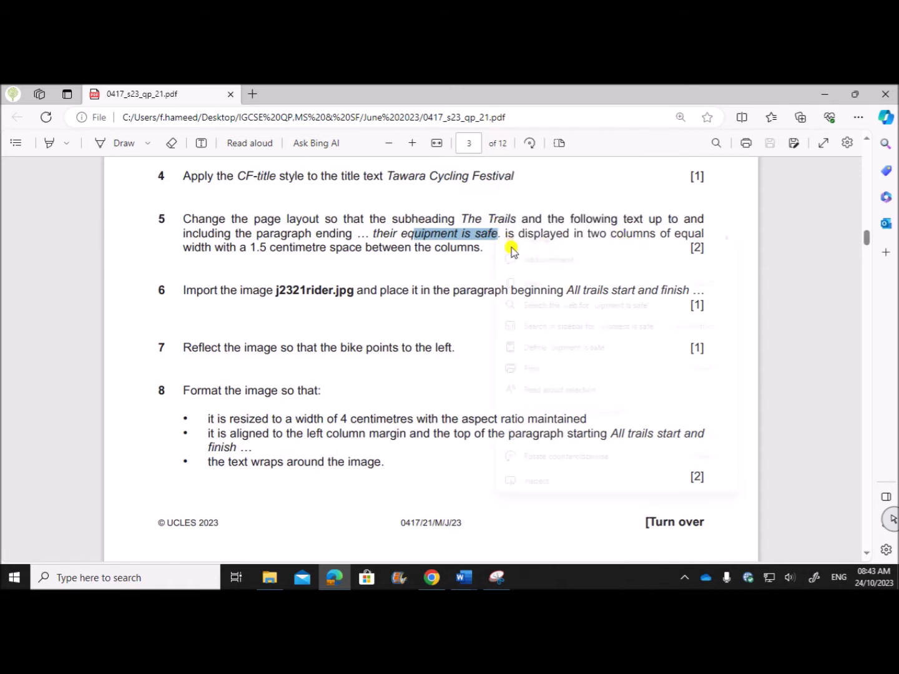
click(431, 212)
mouse_move(462, 577)
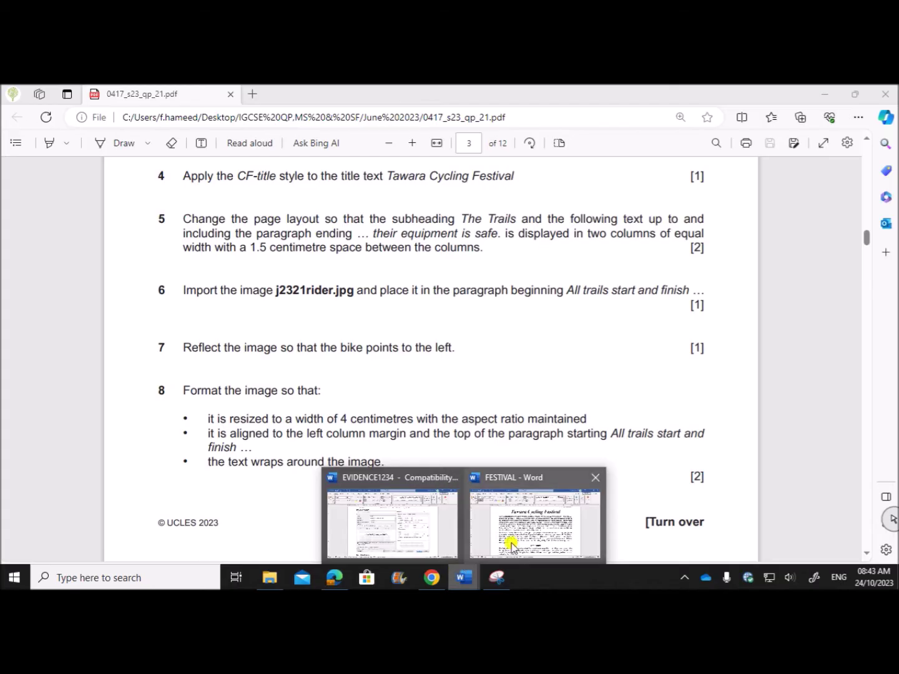
click(527, 532)
scroll(386, 447, down, 3)
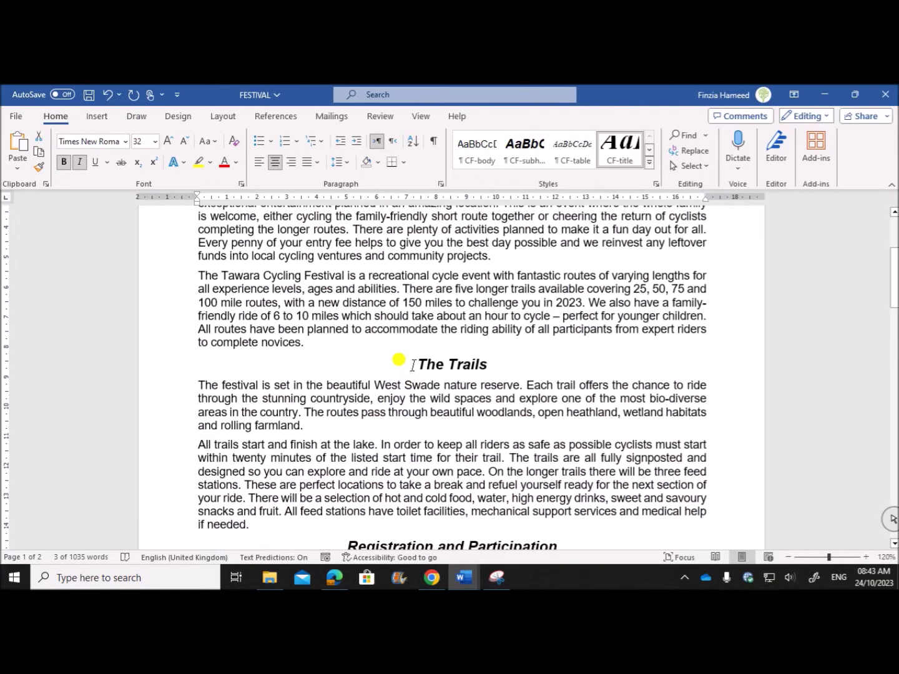
Step: Find 'is safe' and select the passage from The Trails to '…their equipment is safe.'
click(400, 363)
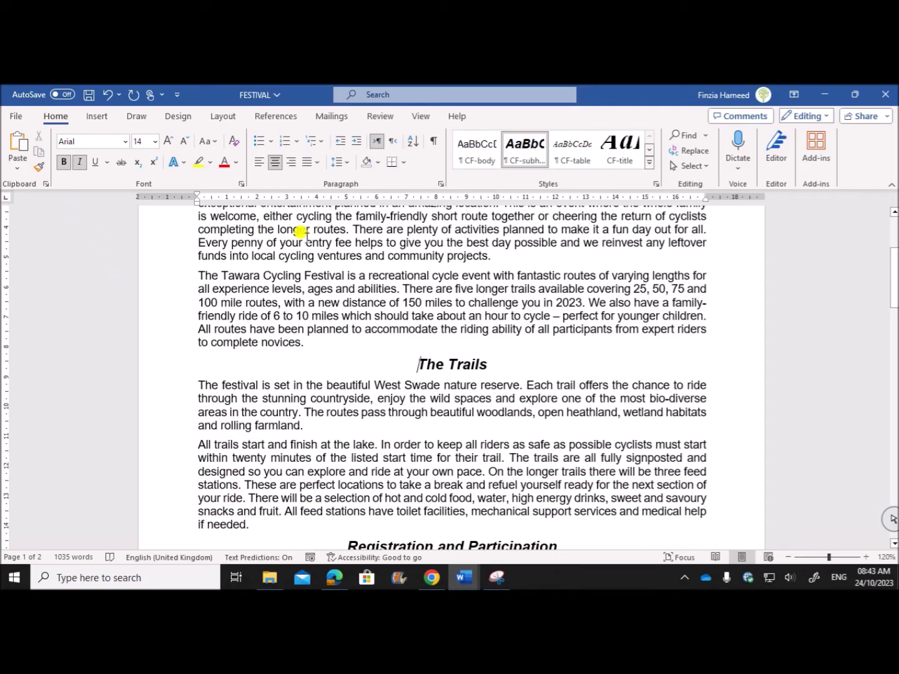
key(ctrl+f)
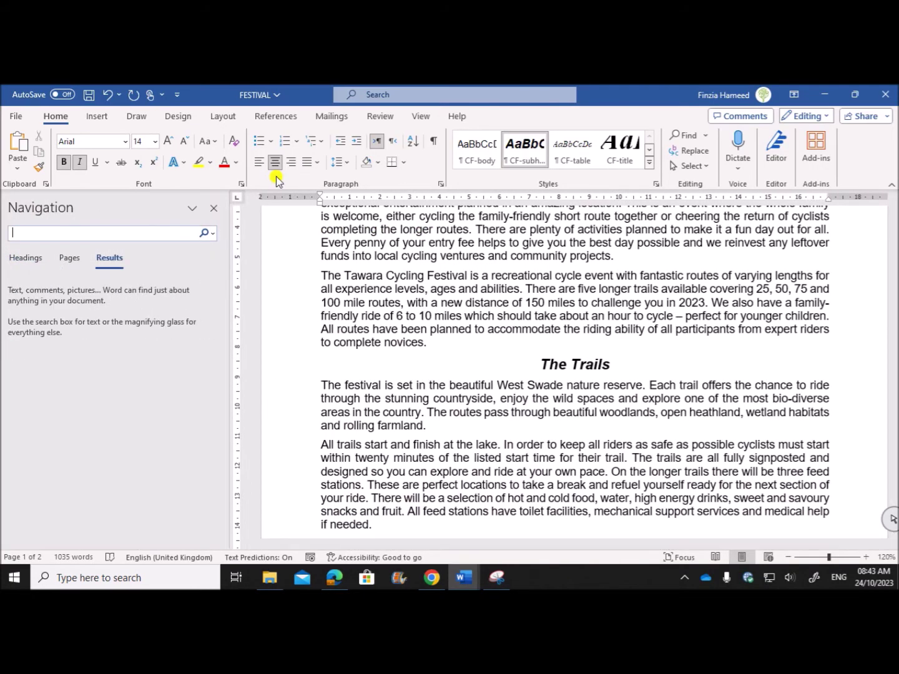
text(is )
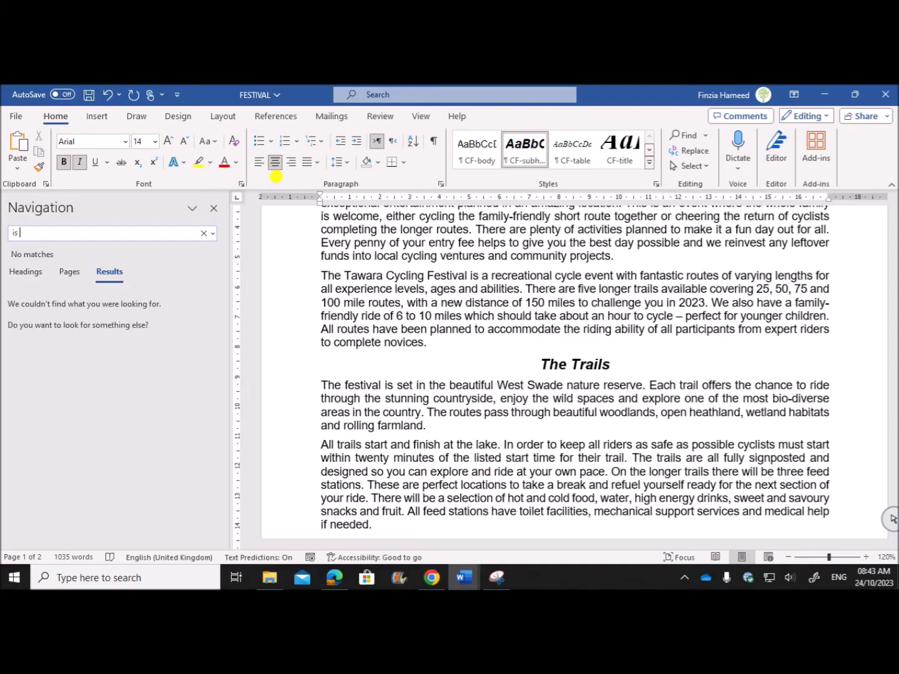
text(safe)
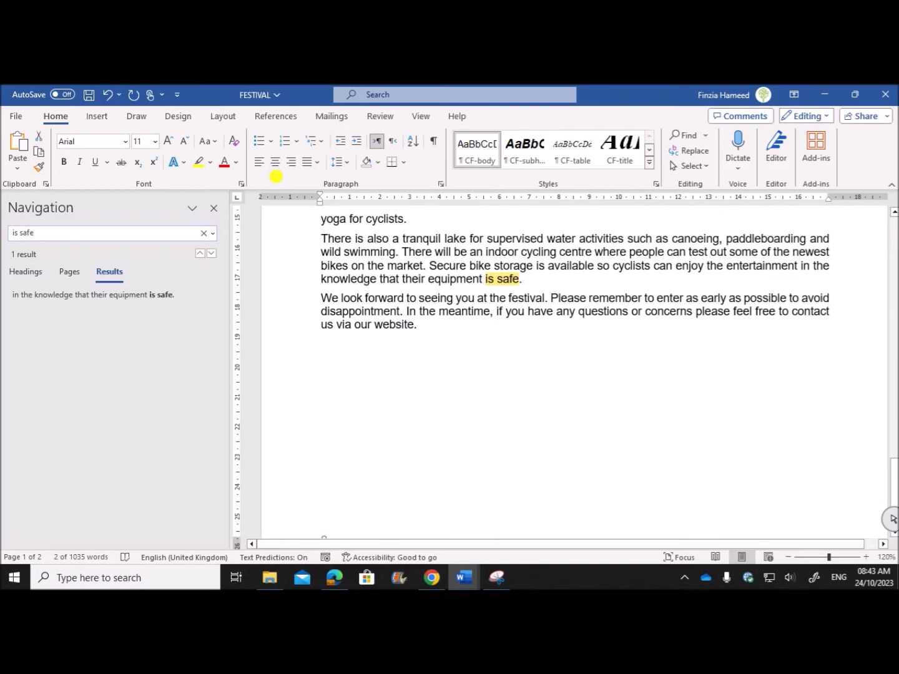
click(213, 207)
scroll(446, 351, down, 20)
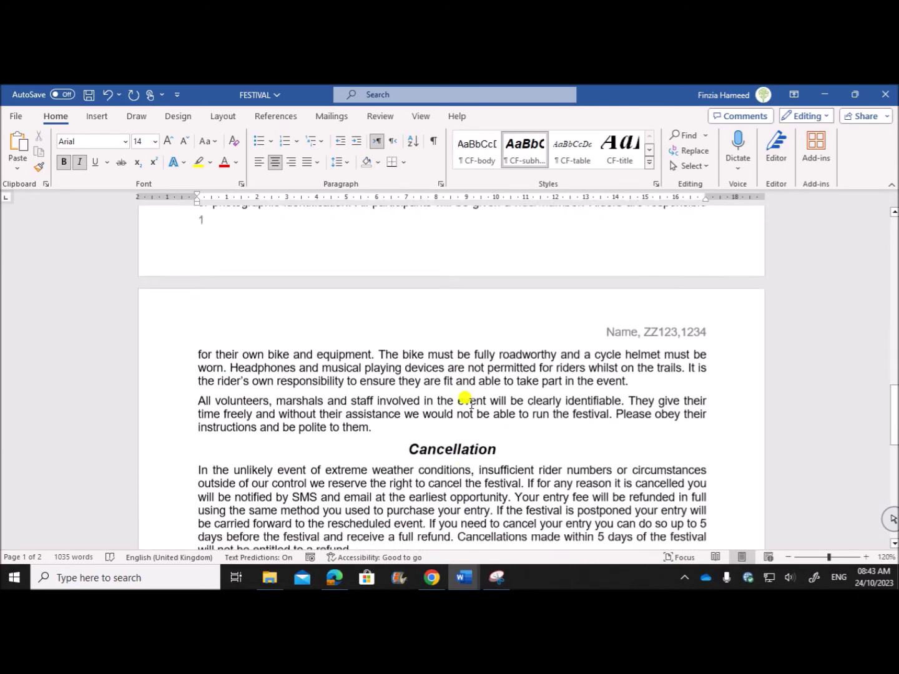
scroll(468, 400, down, 3)
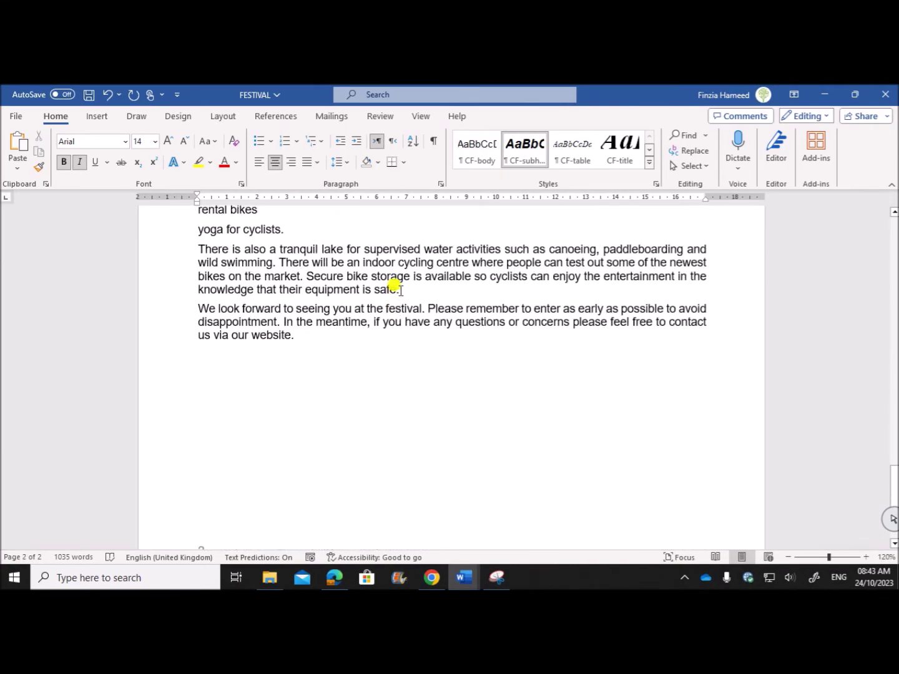
drag(400, 289, 395, 262)
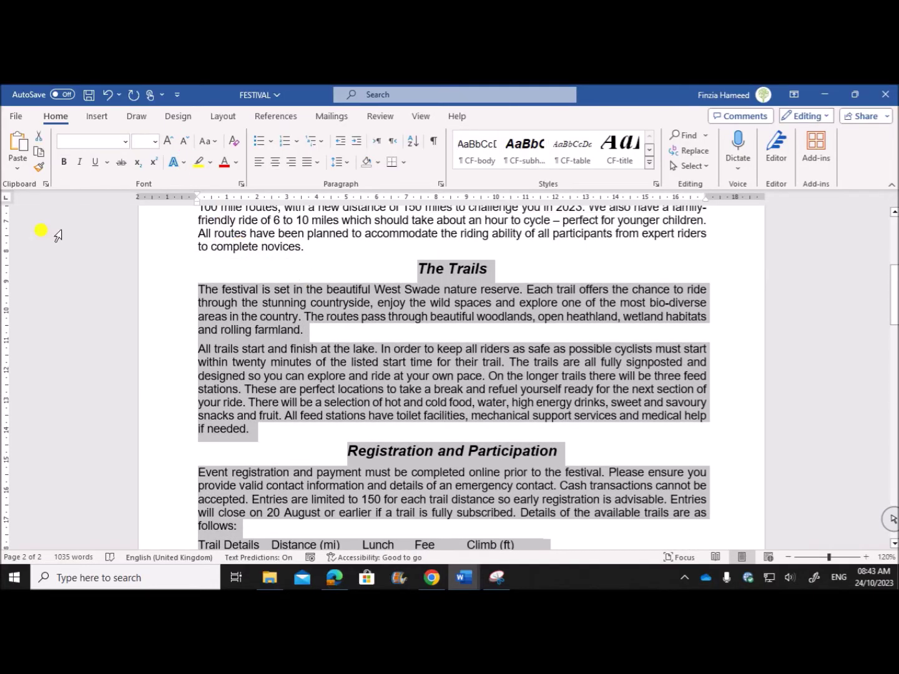
click(334, 577)
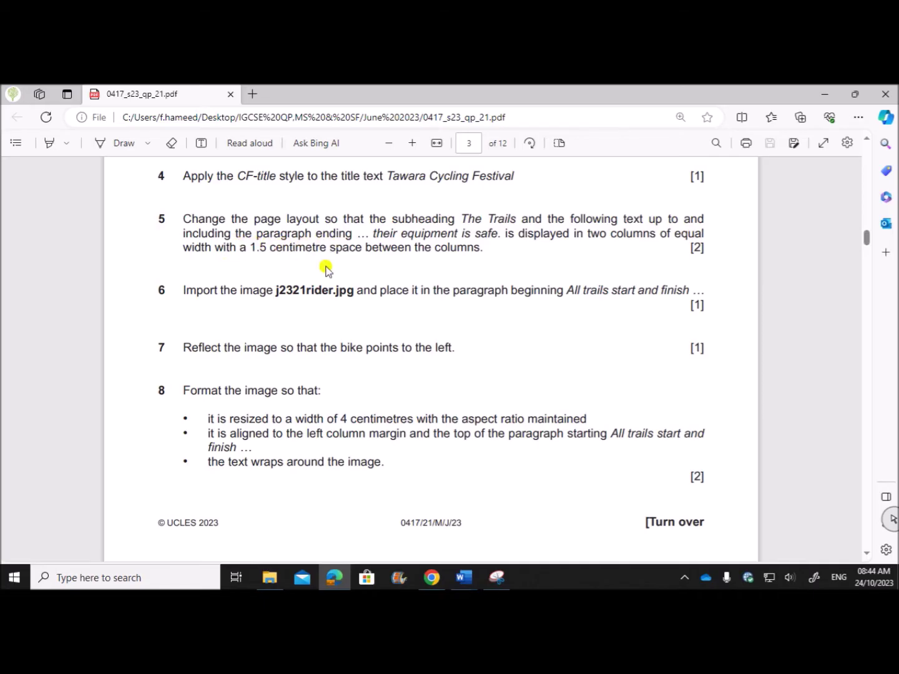
Step: Lay out The Trails section in two equal-width columns with 1.5 cm spacing
mouse_move(462, 579)
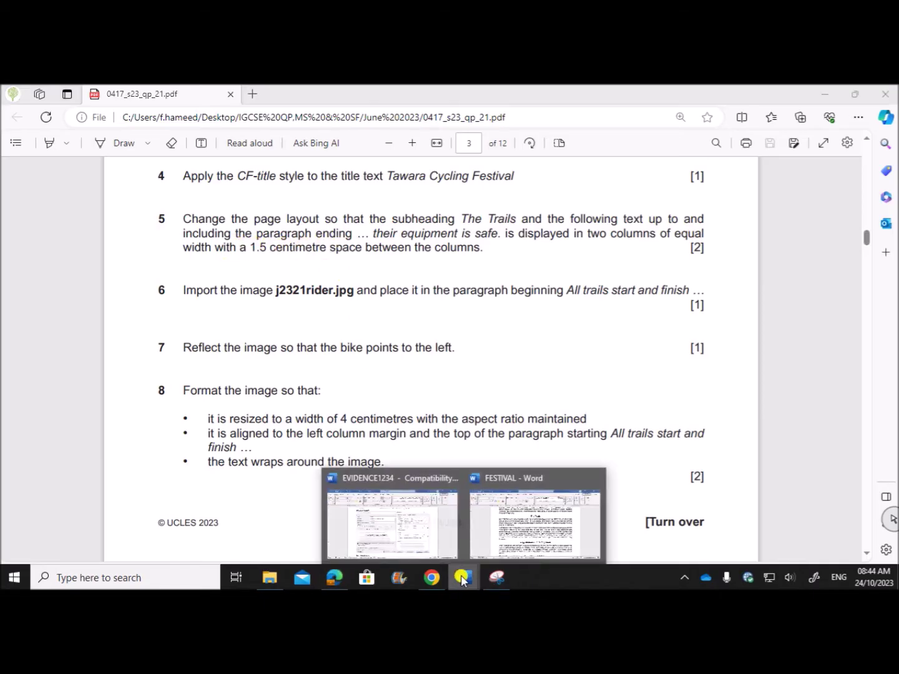
click(532, 542)
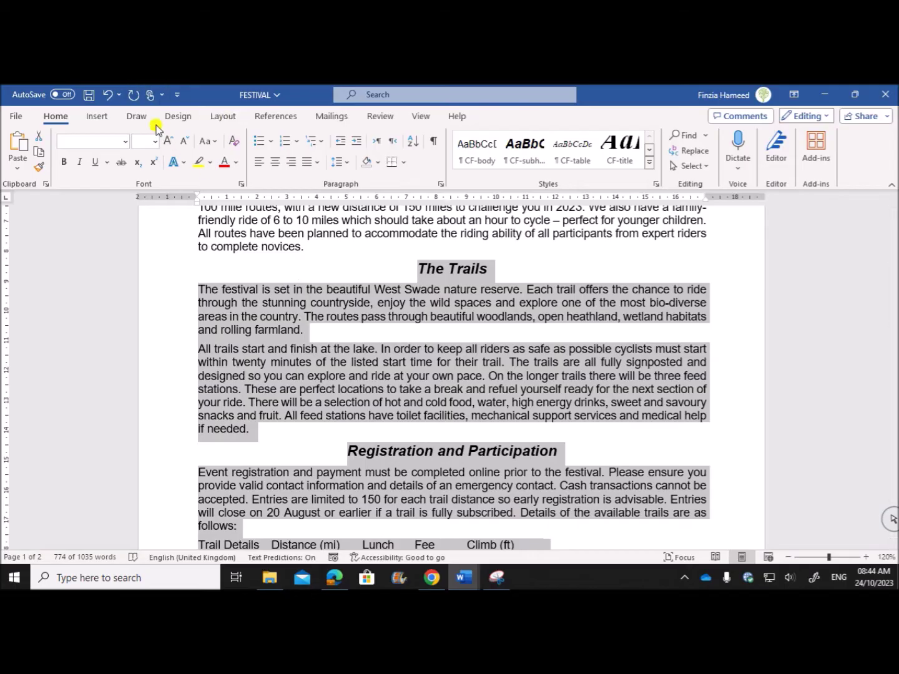
click(220, 116)
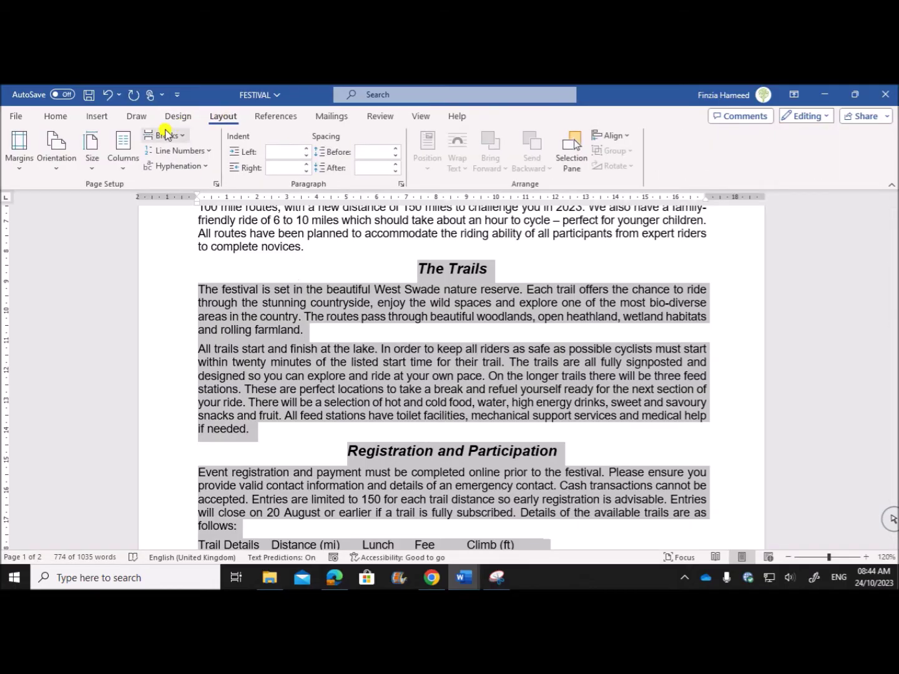
click(123, 163)
click(159, 346)
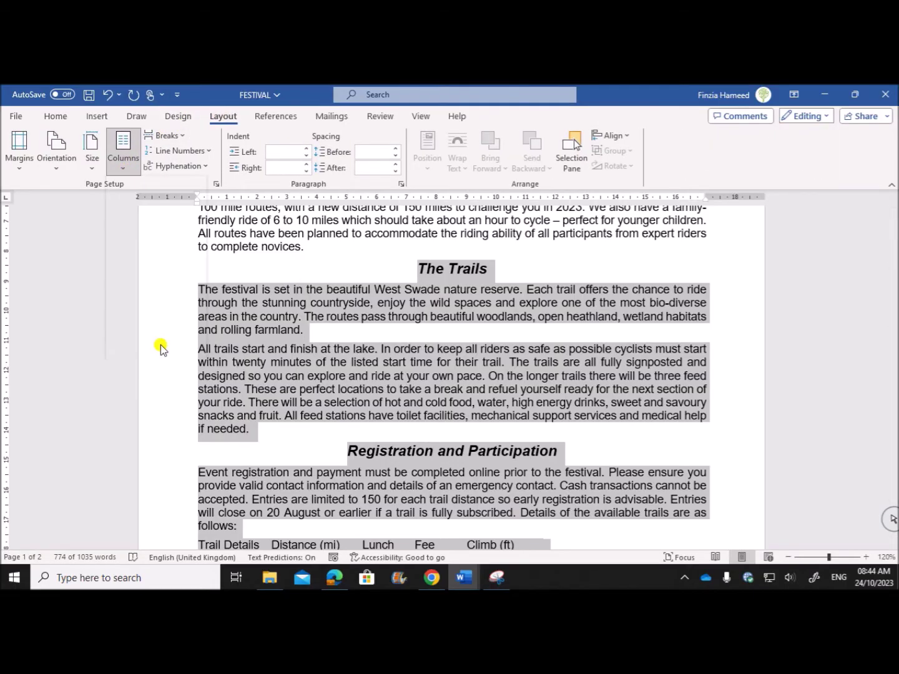
click(400, 247)
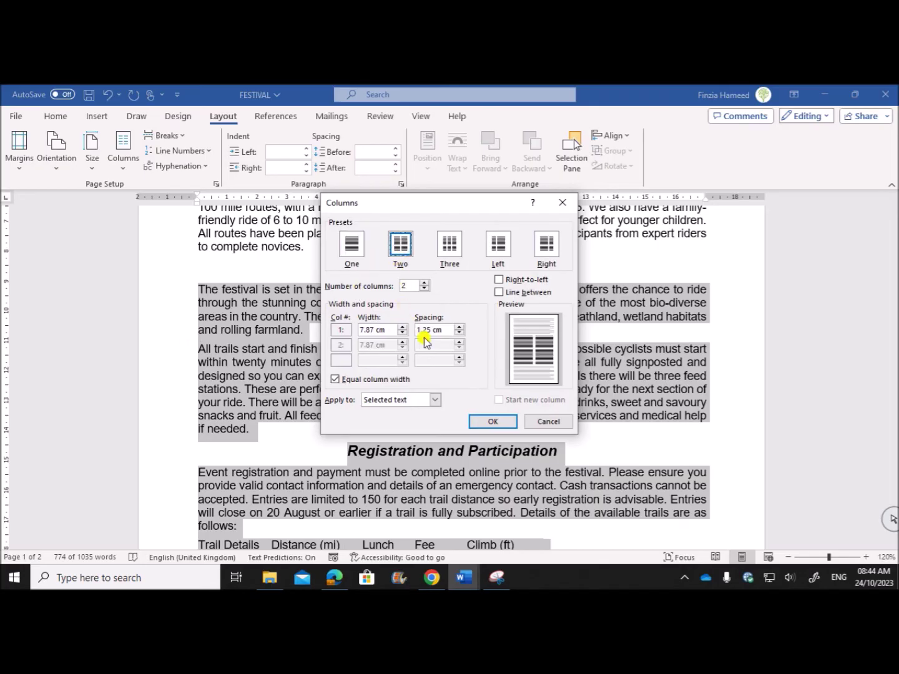
drag(432, 330, 415, 332)
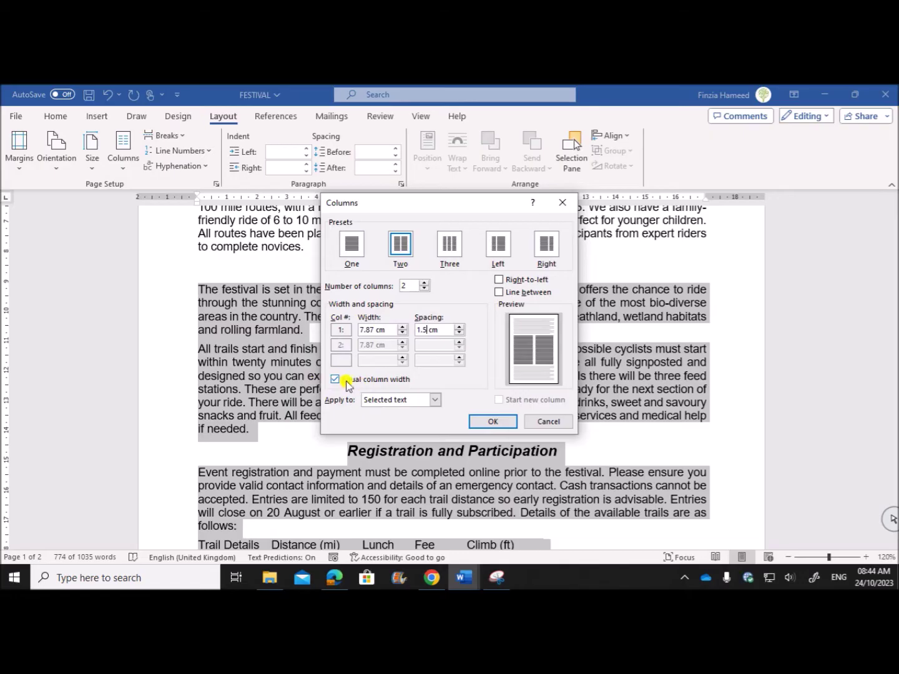
click(488, 422)
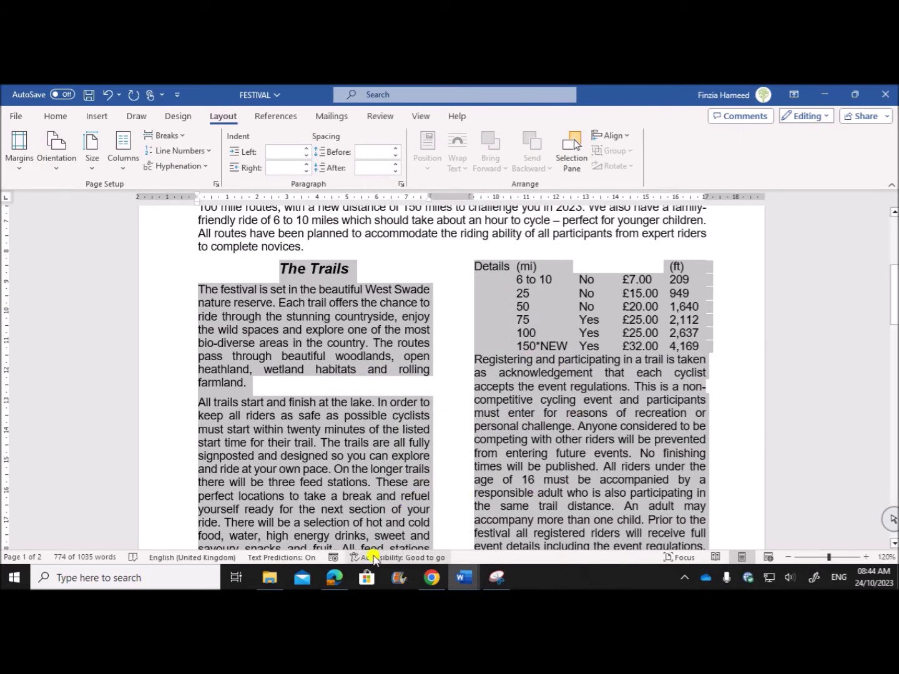
click(335, 577)
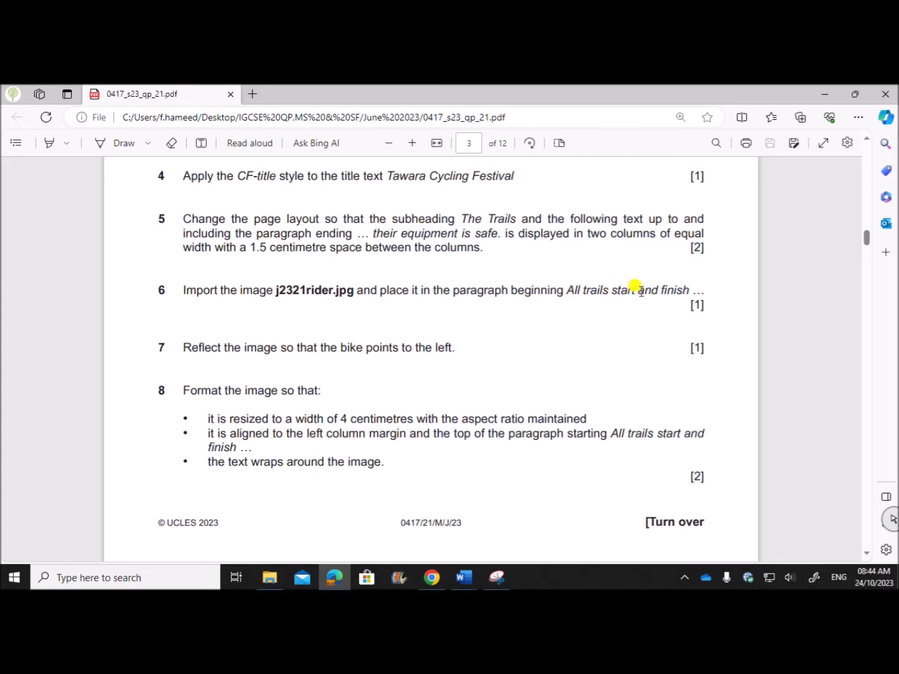
Step: Insert the j2321rider picture before the paragraph starting 'All trails start and finish'
click(466, 578)
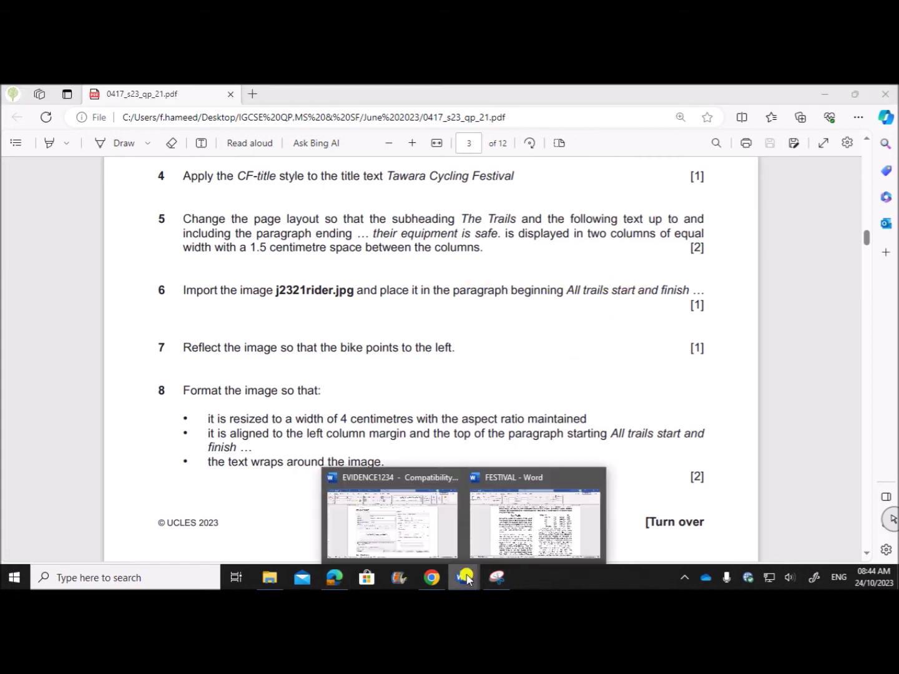
click(514, 525)
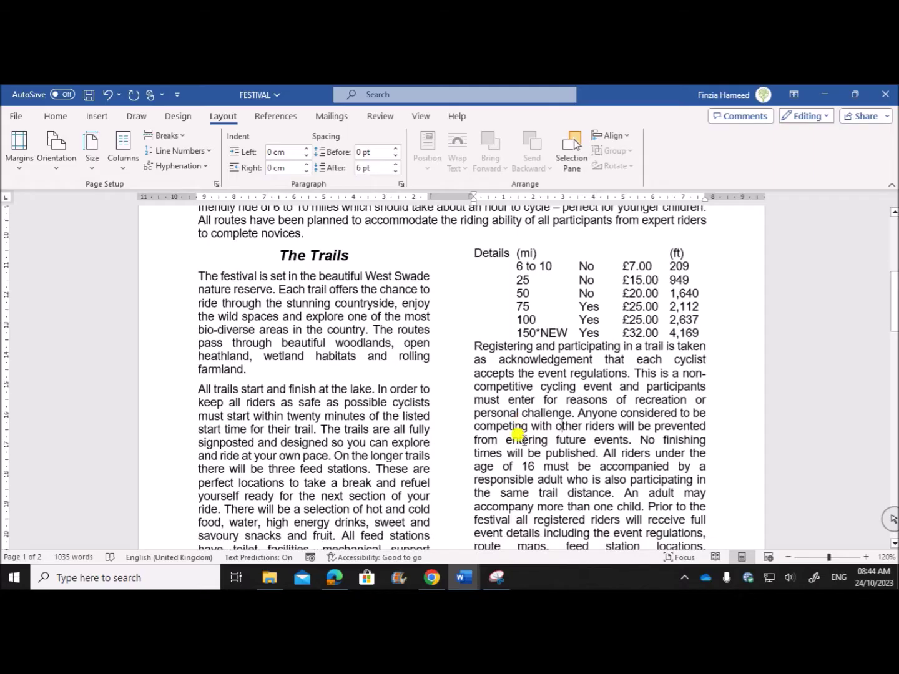
scroll(474, 412, down, 3)
click(194, 282)
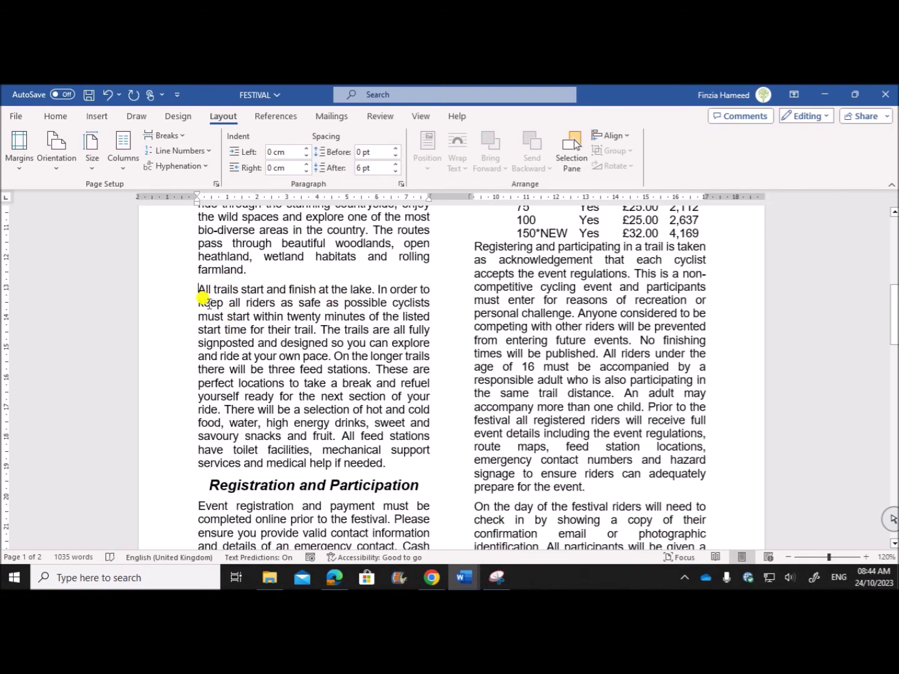
click(95, 116)
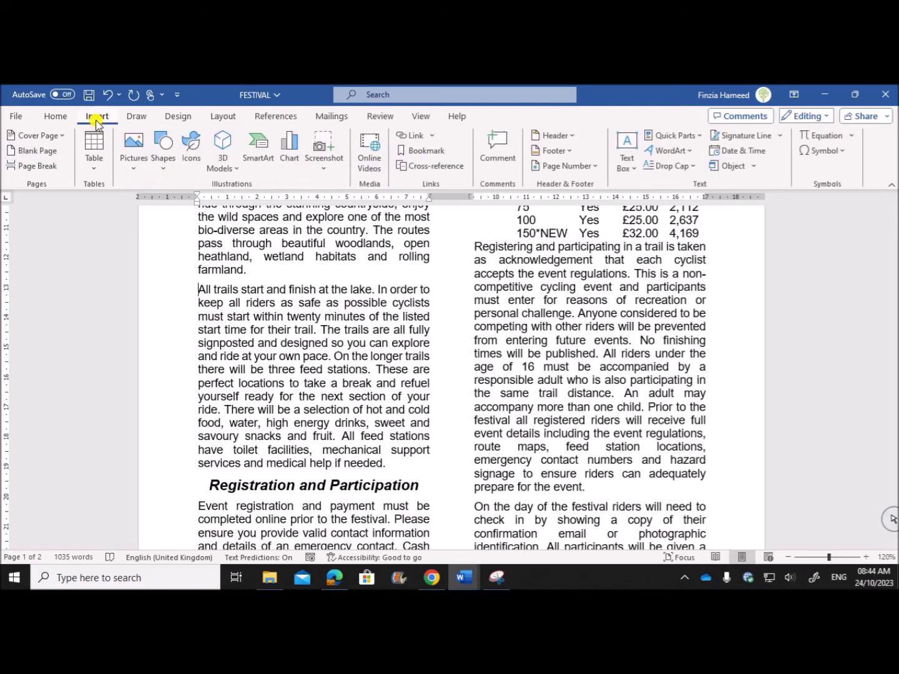
click(134, 169)
click(152, 207)
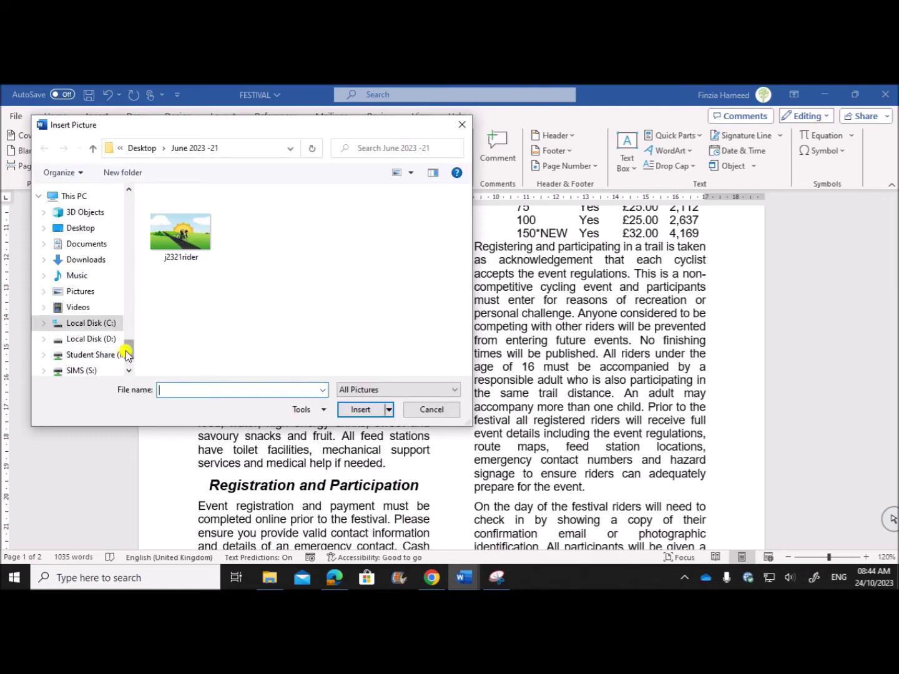
click(182, 230)
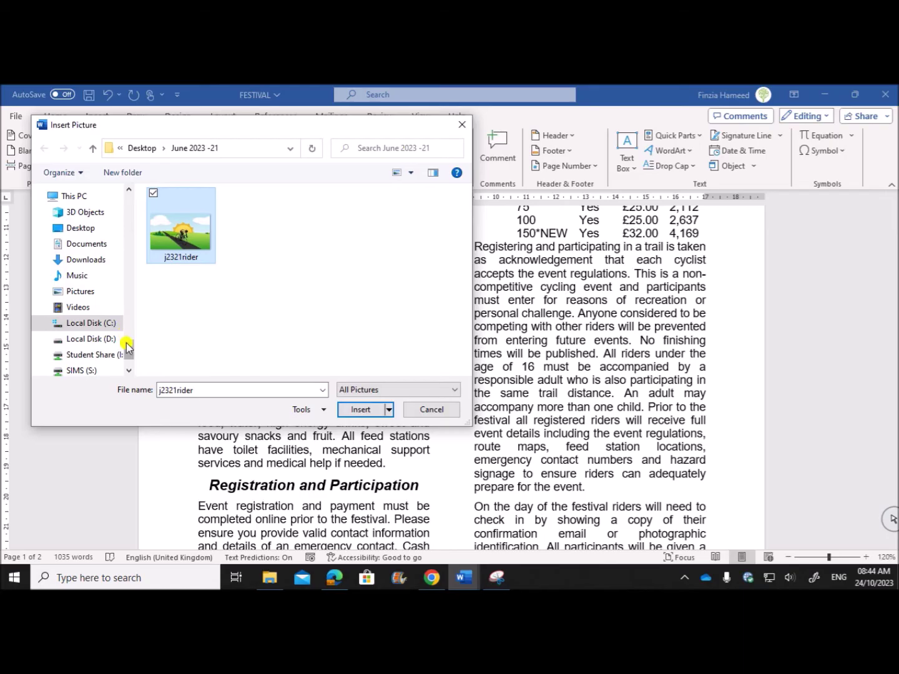
click(357, 409)
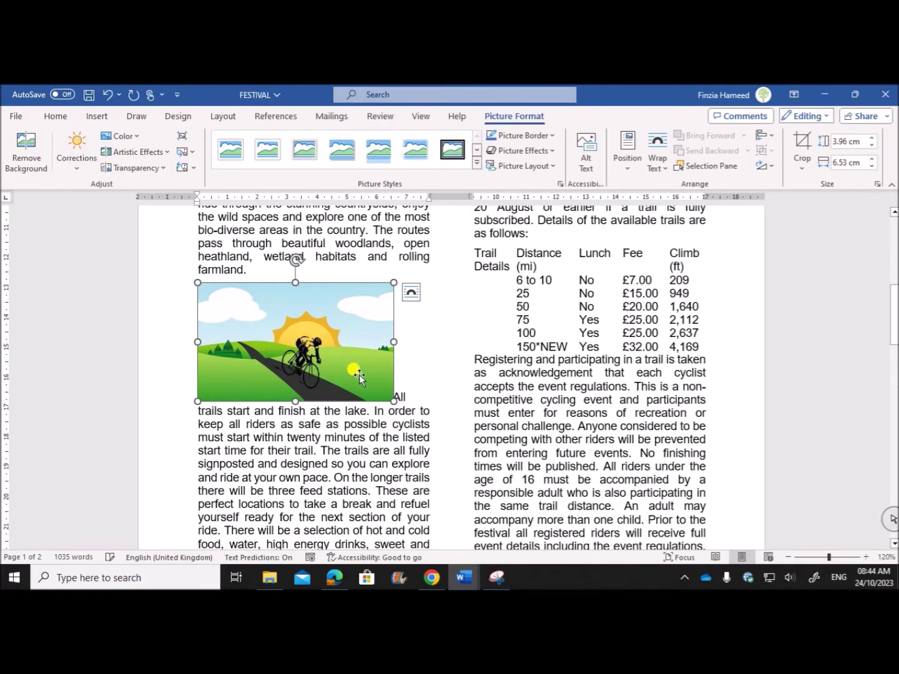
Step: Flip the rider picture horizontally so the bike points left
click(337, 578)
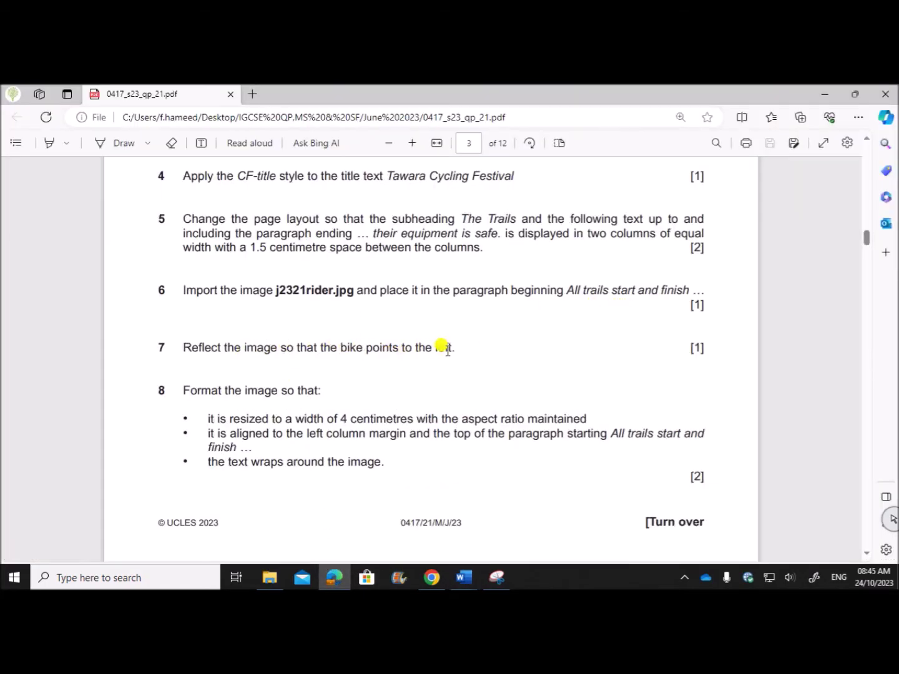
mouse_move(461, 579)
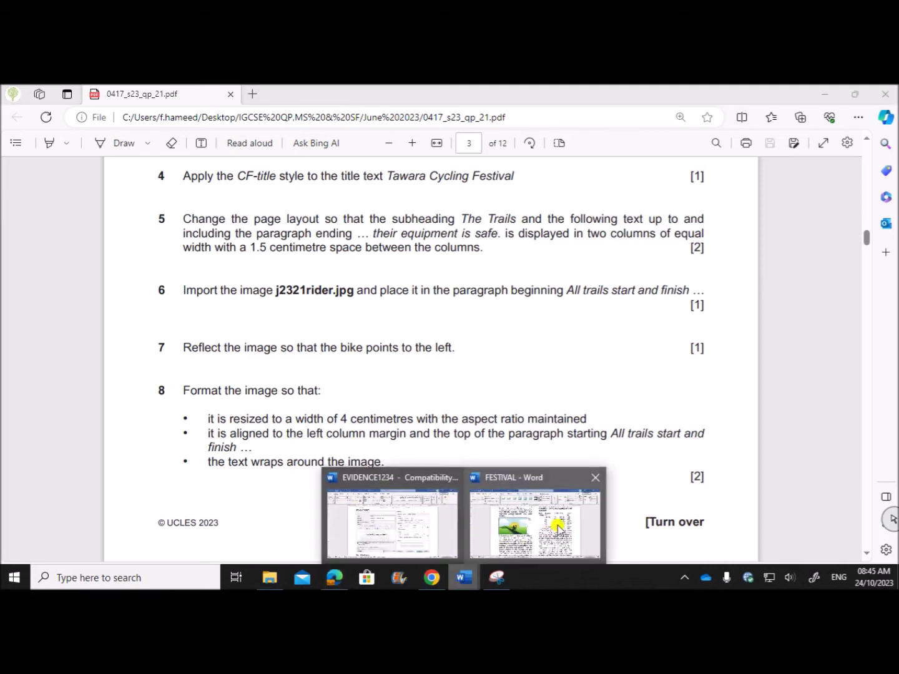
click(531, 527)
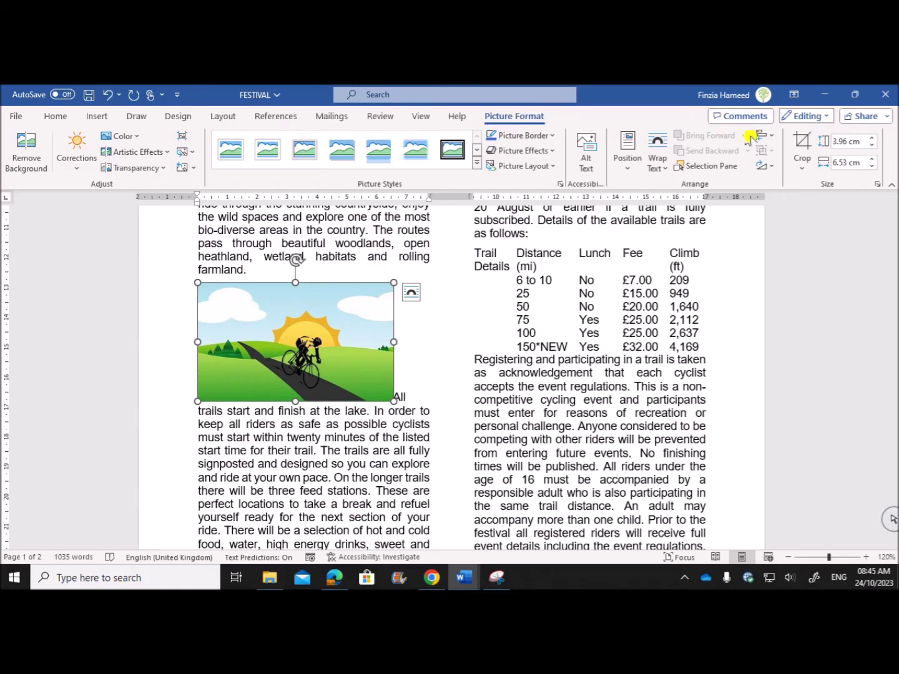
click(762, 165)
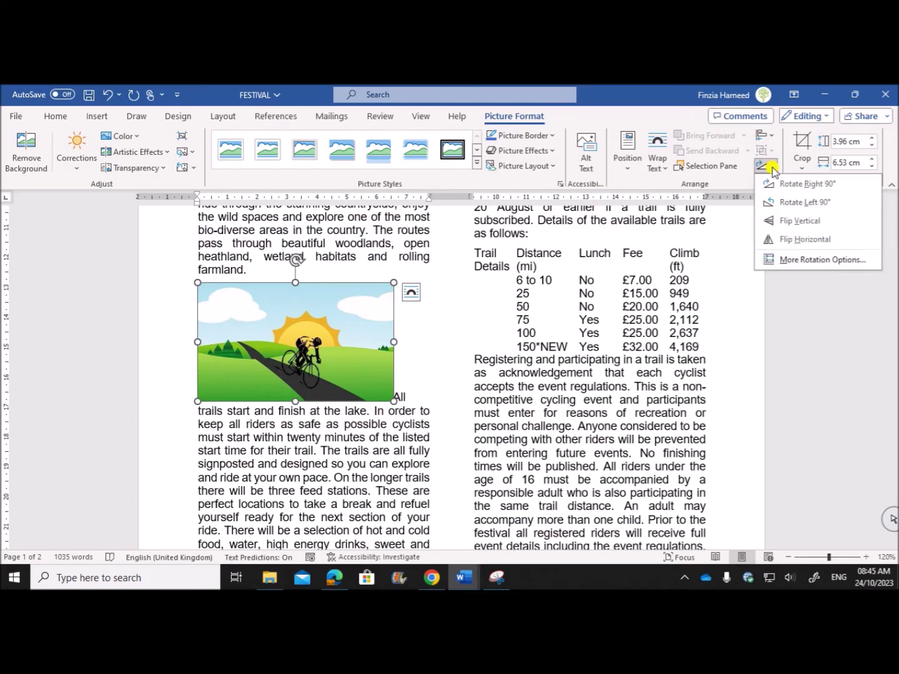
click(806, 239)
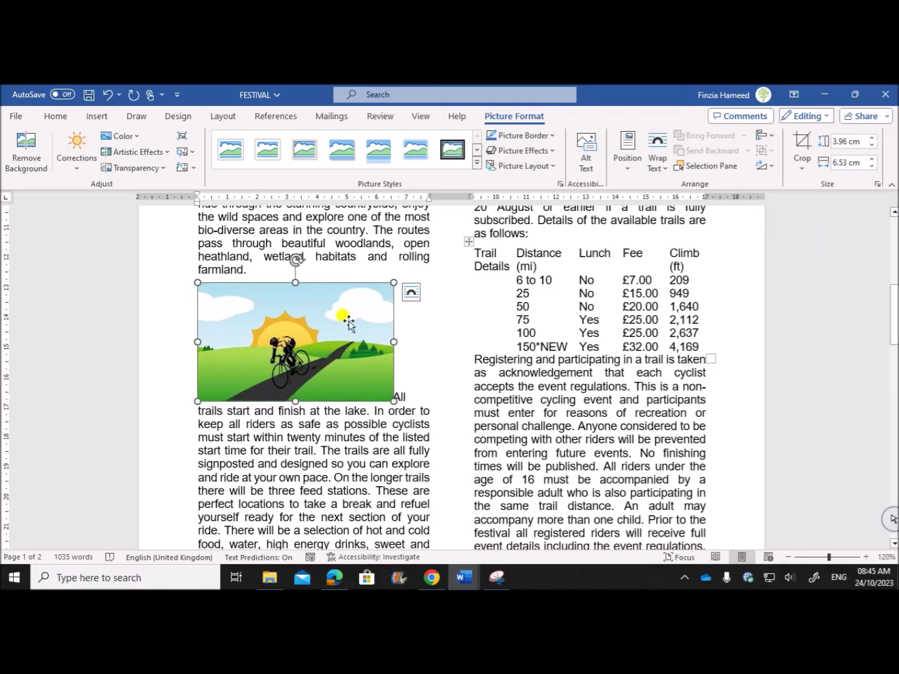
click(343, 571)
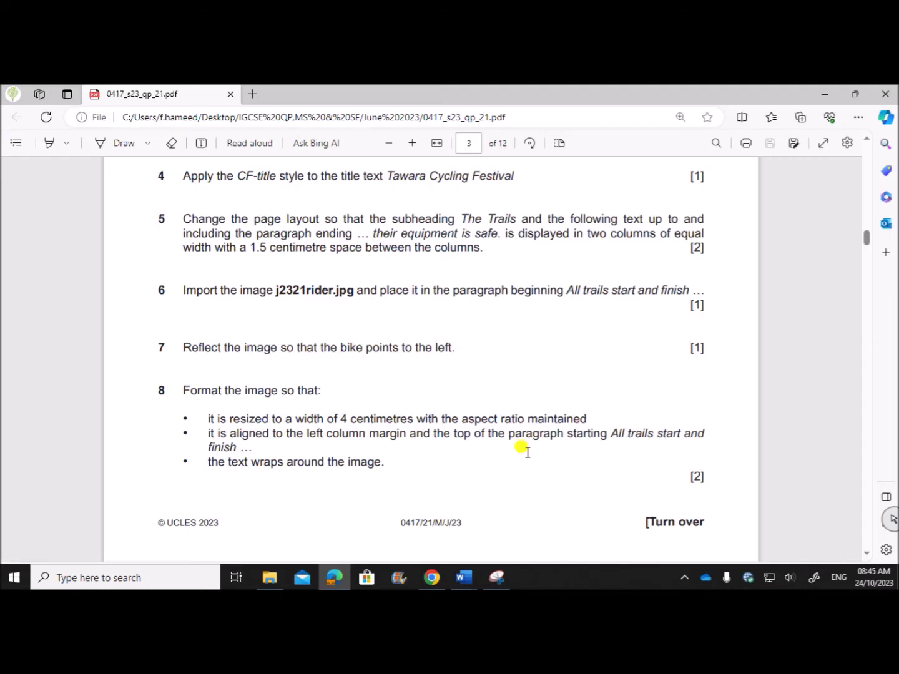
Step: Resize the rider picture to 4 cm wide with aspect ratio locked, making it 2.42 cm high
click(464, 577)
click(518, 536)
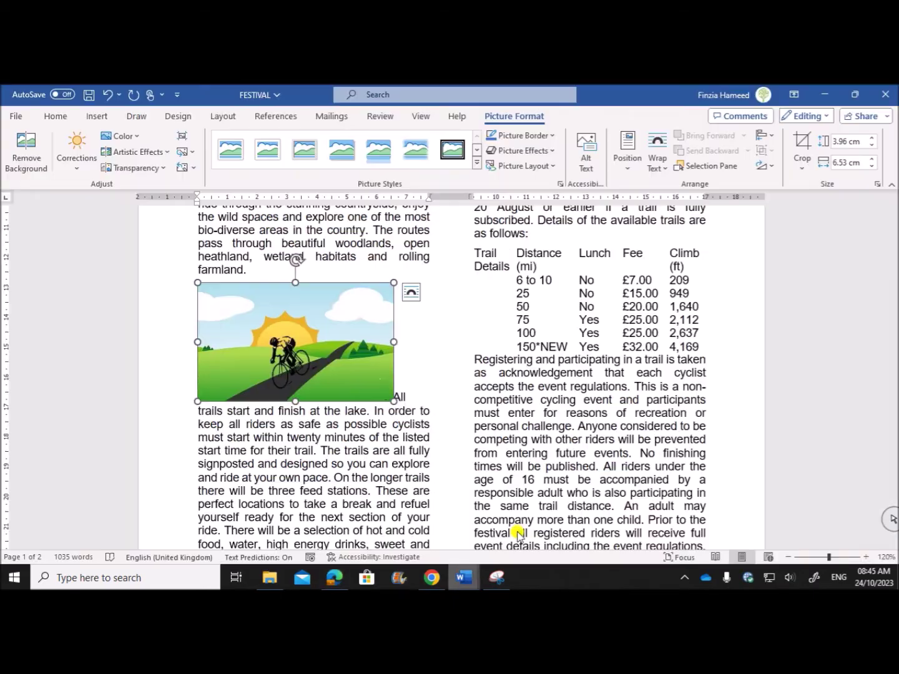
right_click(305, 340)
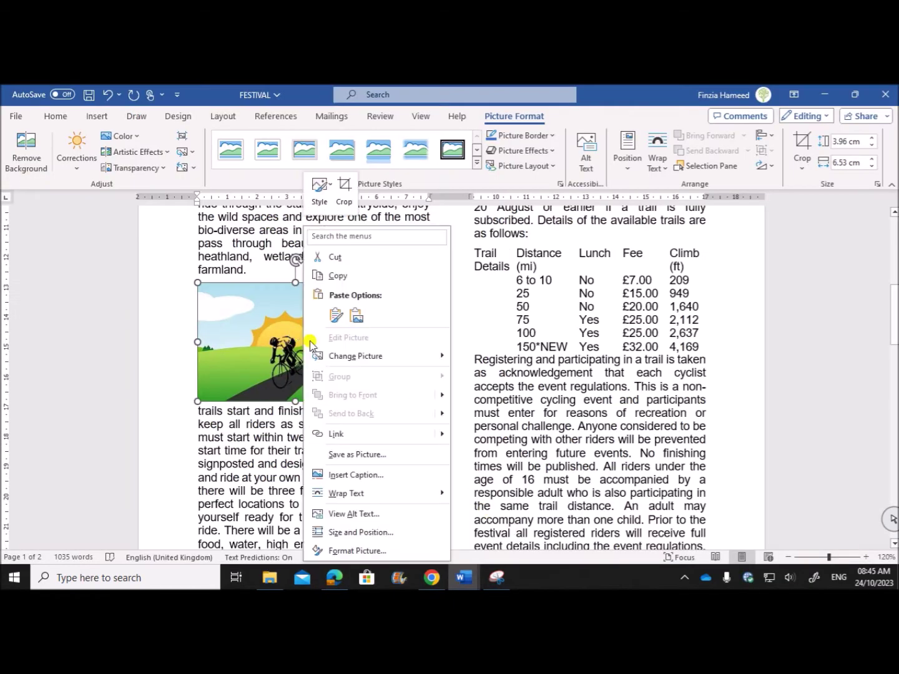
click(352, 532)
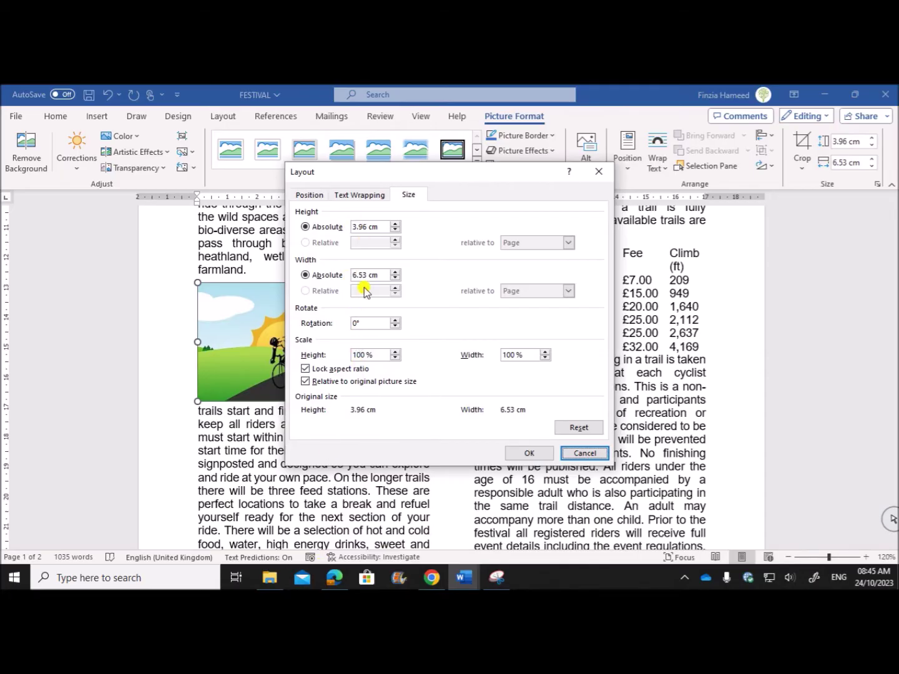
drag(368, 276, 323, 269)
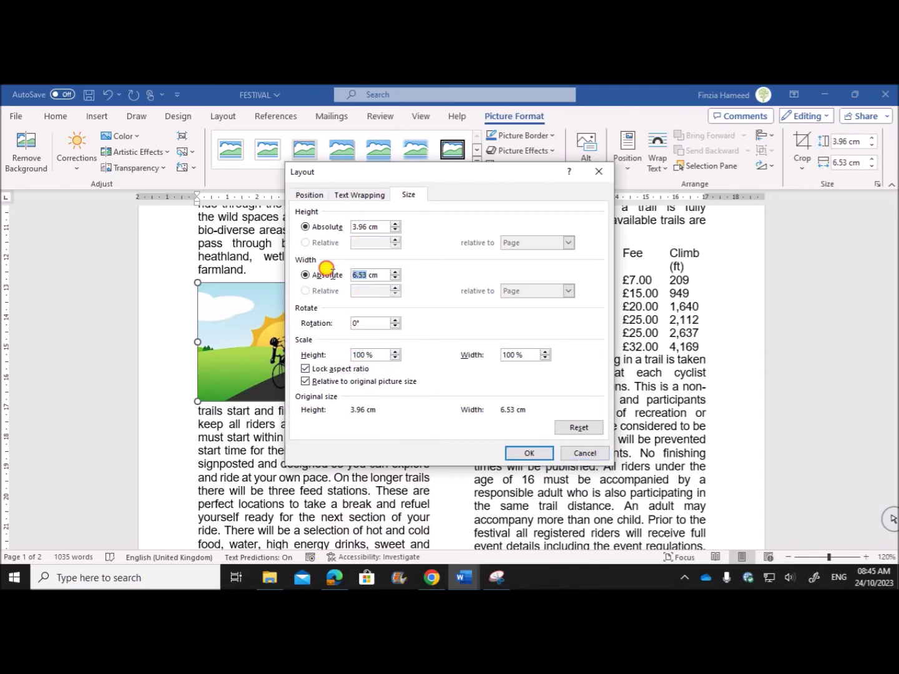
click(334, 579)
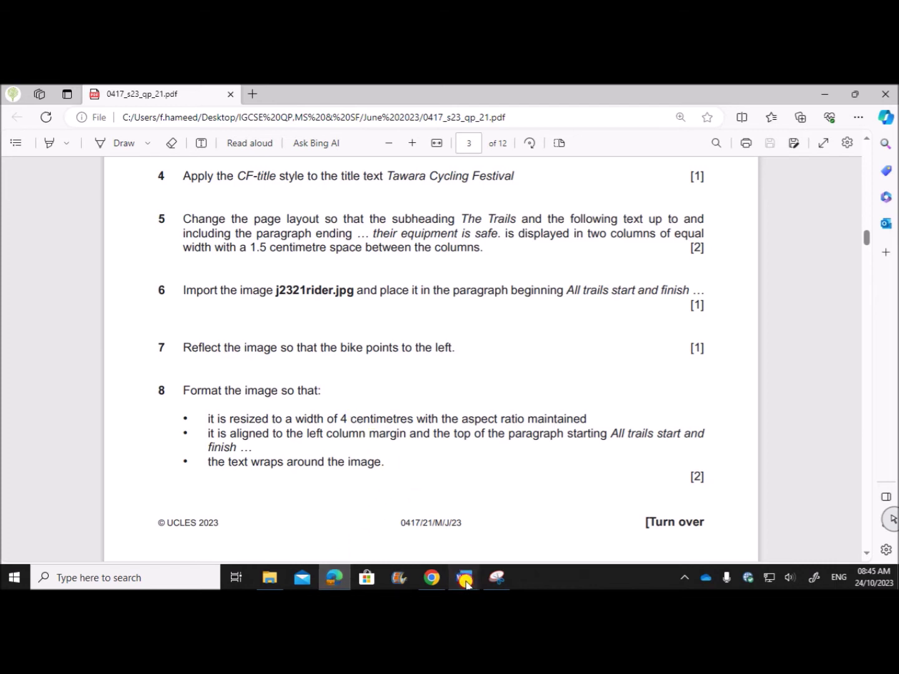
mouse_move(463, 578)
click(541, 525)
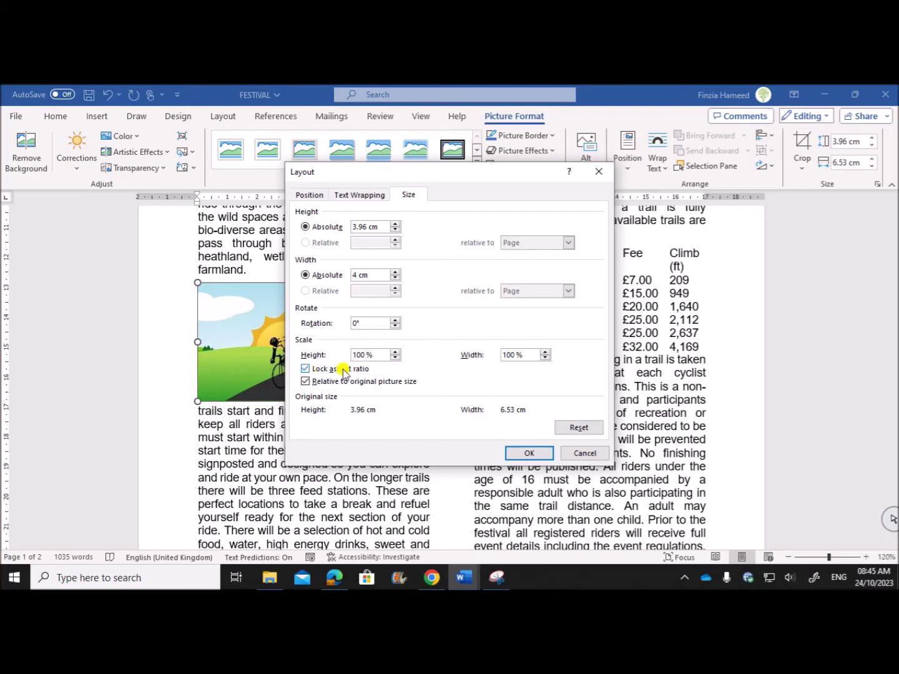
click(529, 453)
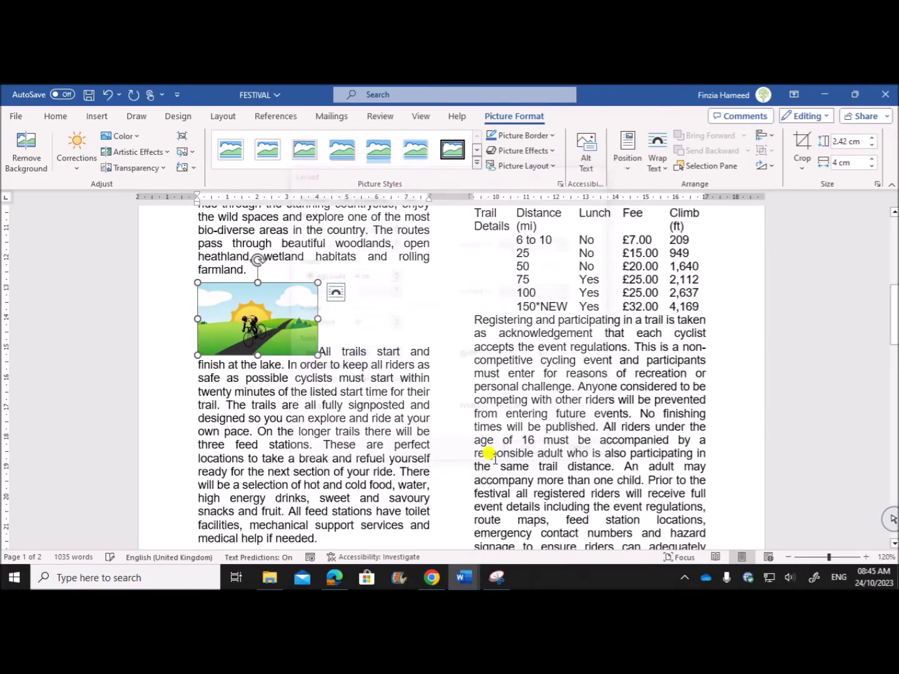
click(332, 577)
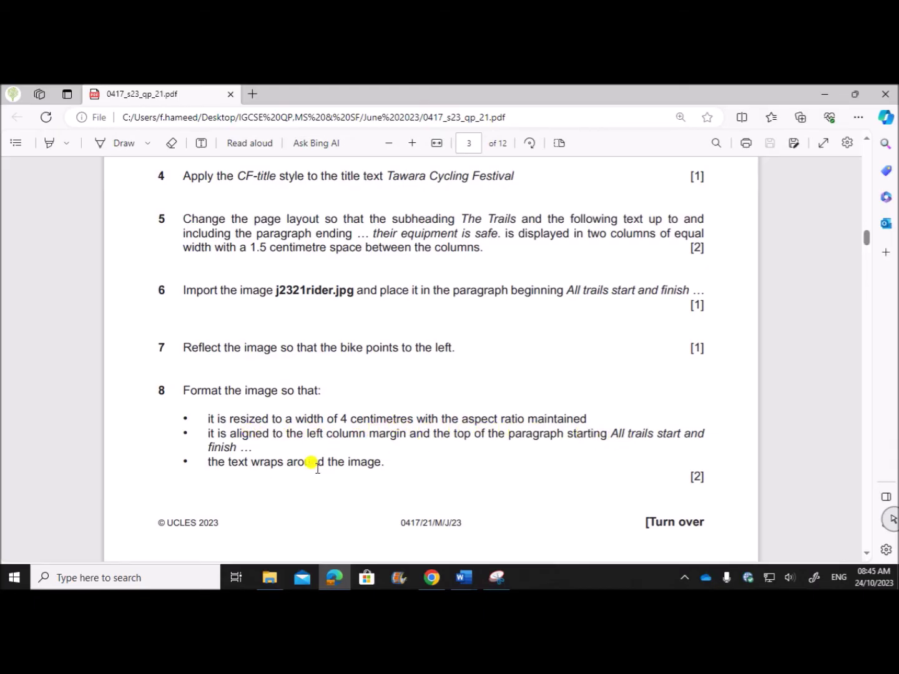
Step: Set the rider picture to Square wrapping so the 'All trails start and finish' paragraph flows around it
click(480, 571)
click(535, 521)
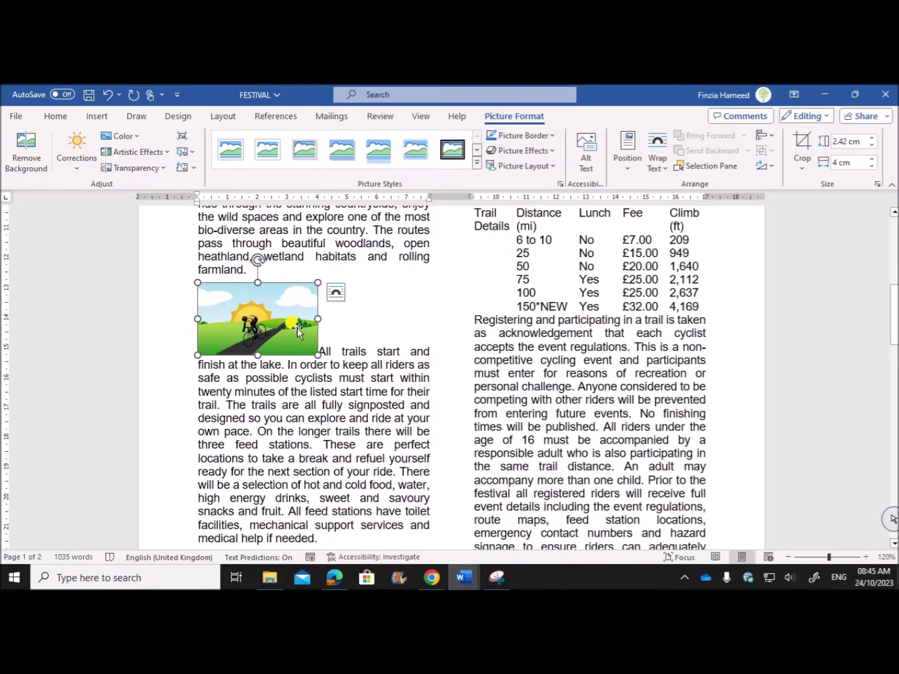
click(662, 171)
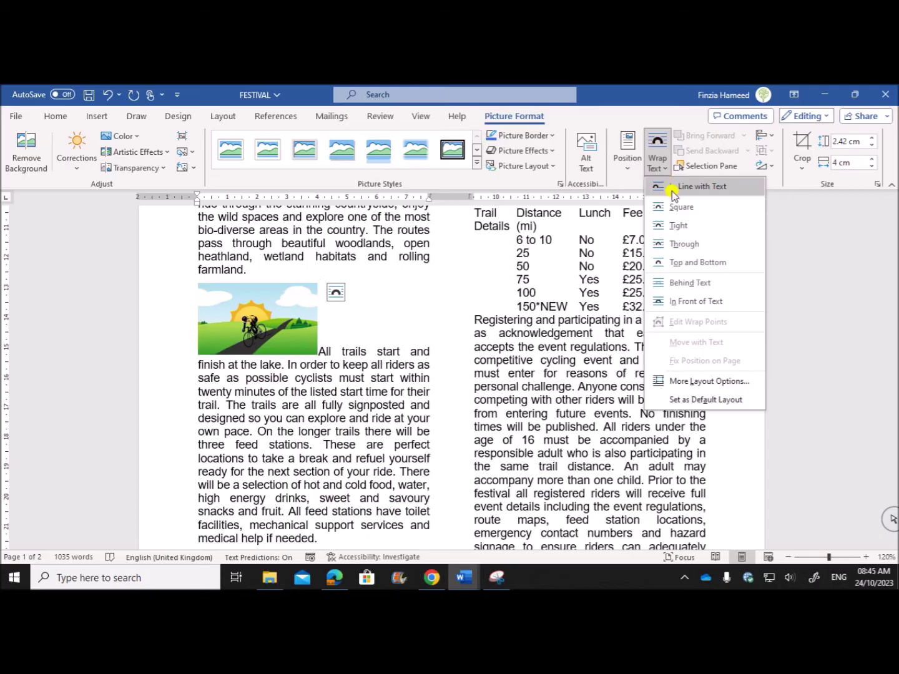
click(676, 207)
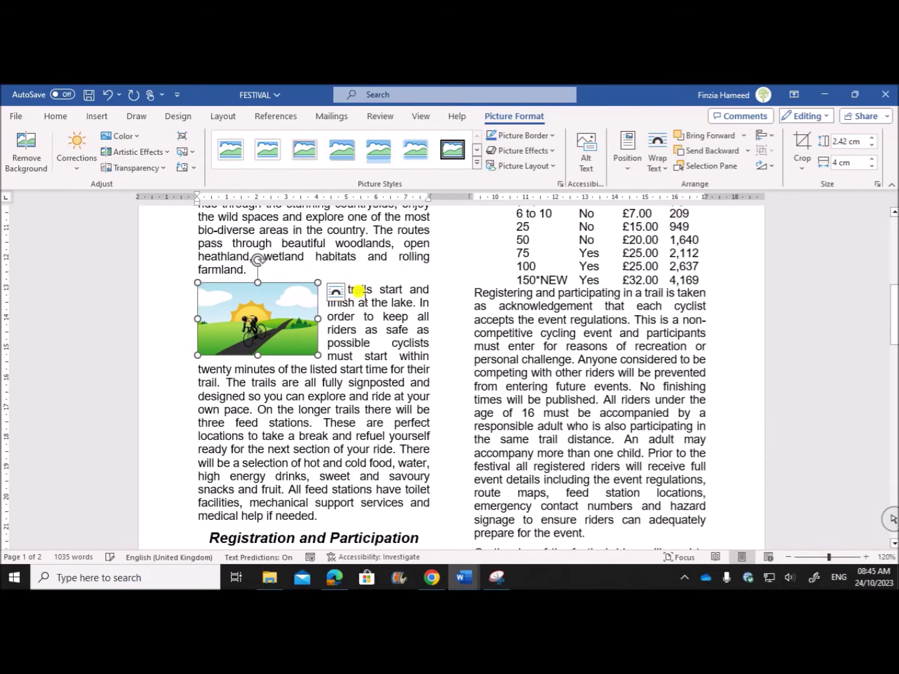
click(353, 387)
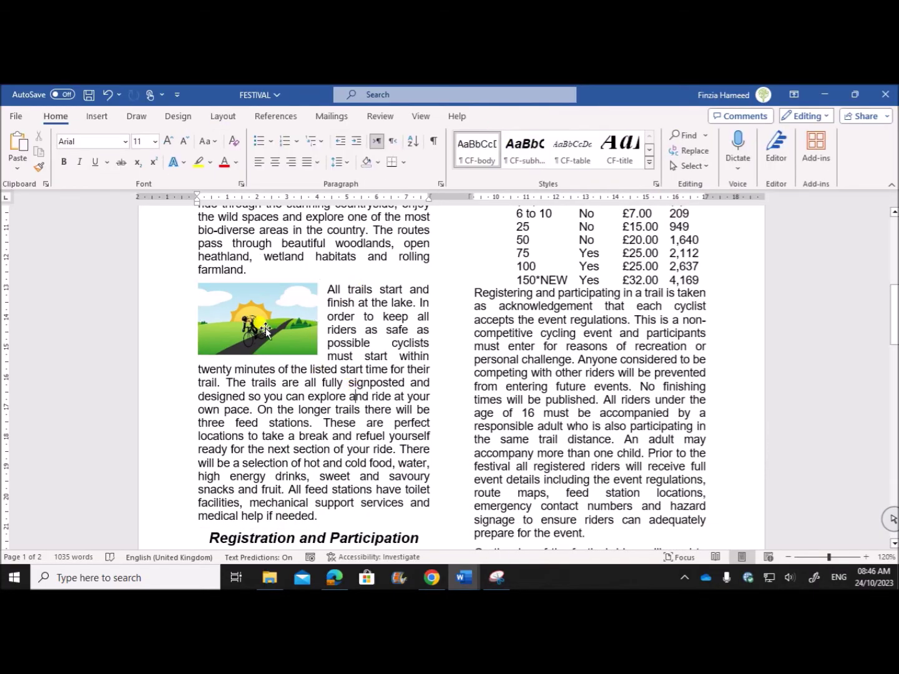
click(339, 571)
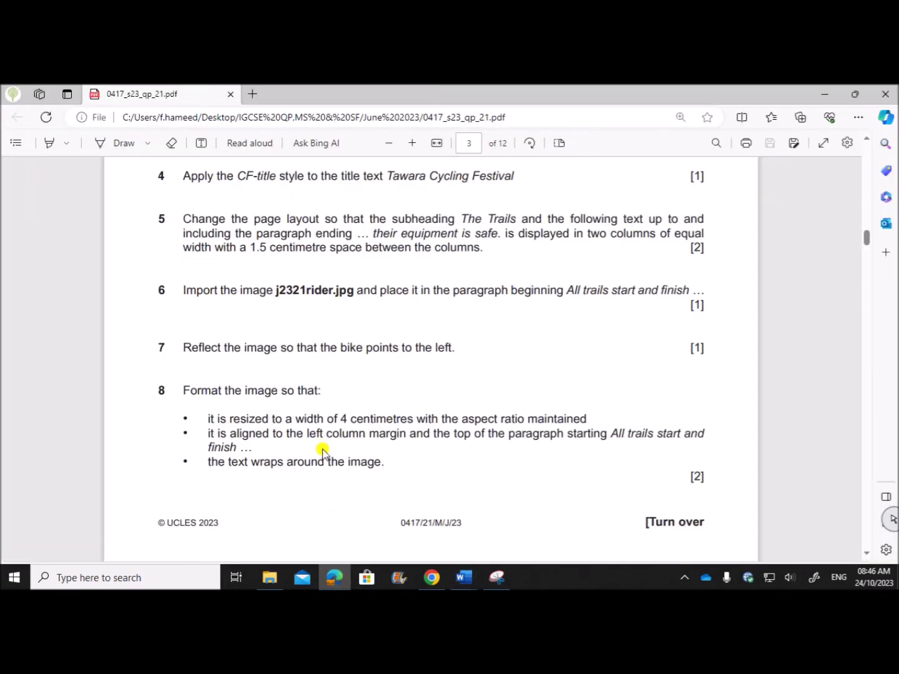
Step: Check question 9, then select the activities list from 'bike handling for children' to 'yoga for cyclists.'
scroll(322, 449, down, 7)
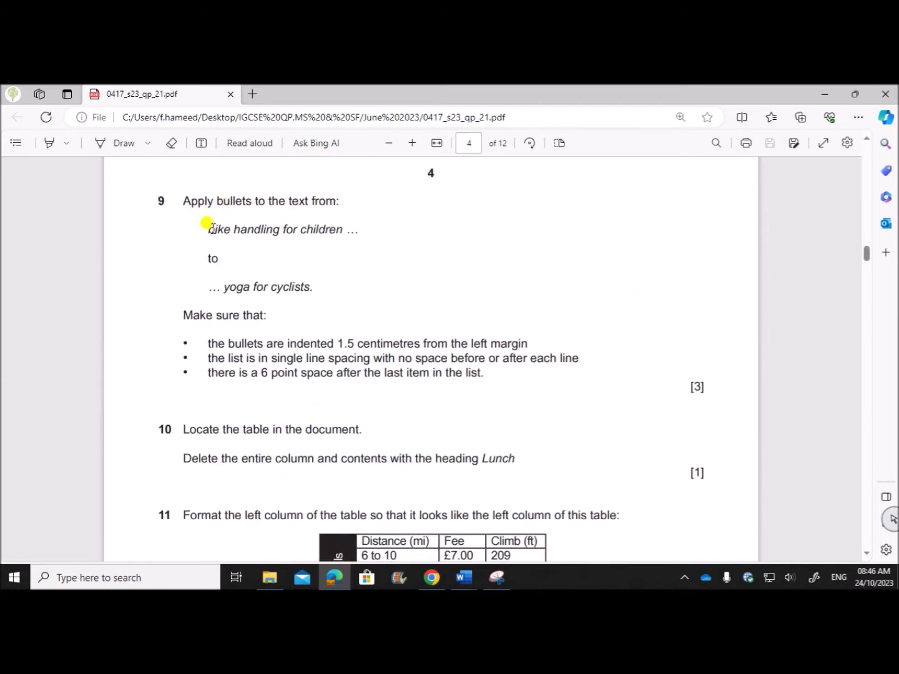
drag(207, 222, 313, 287)
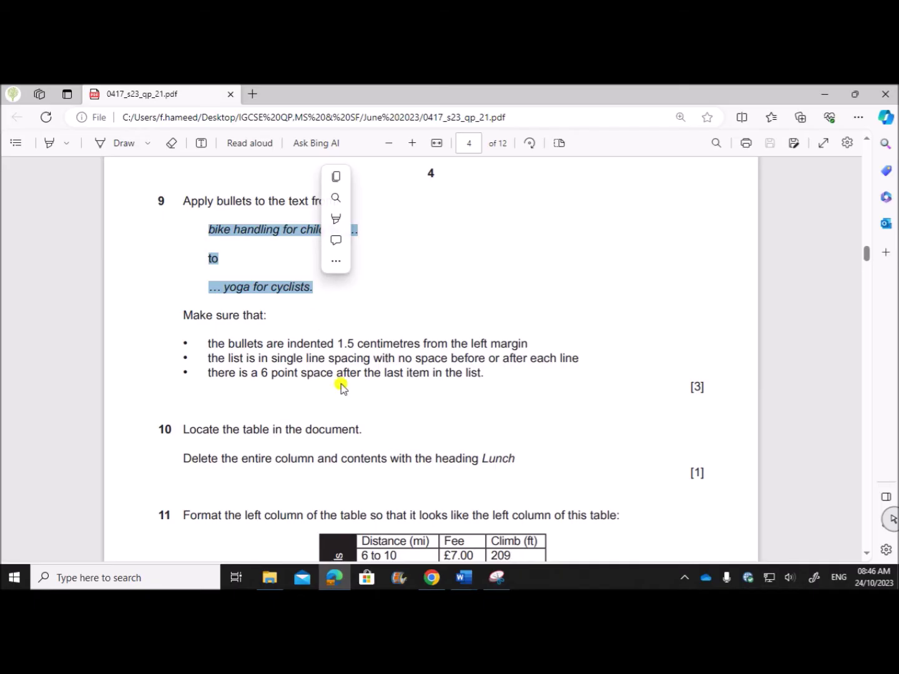
key(ctrl+c)
mouse_move(463, 577)
click(528, 536)
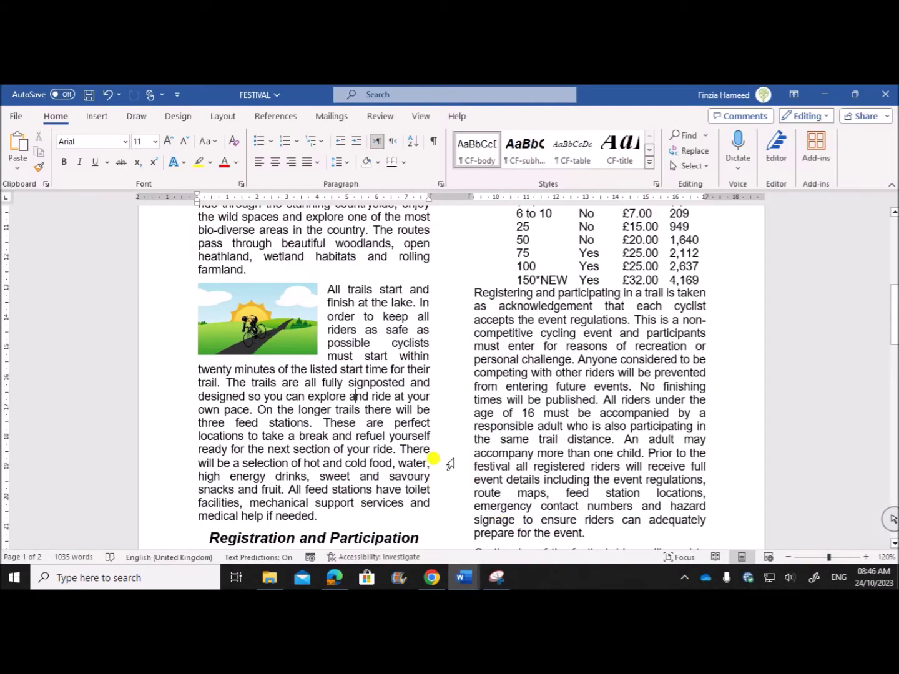
scroll(430, 443, up, 2)
scroll(437, 442, down, 5)
scroll(452, 442, down, 10)
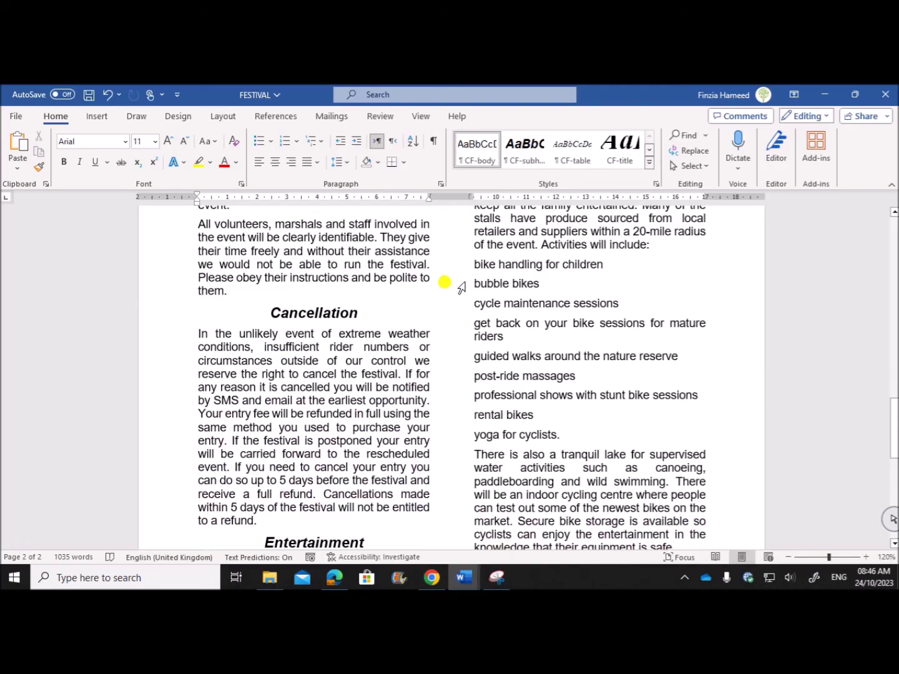
drag(469, 268, 559, 436)
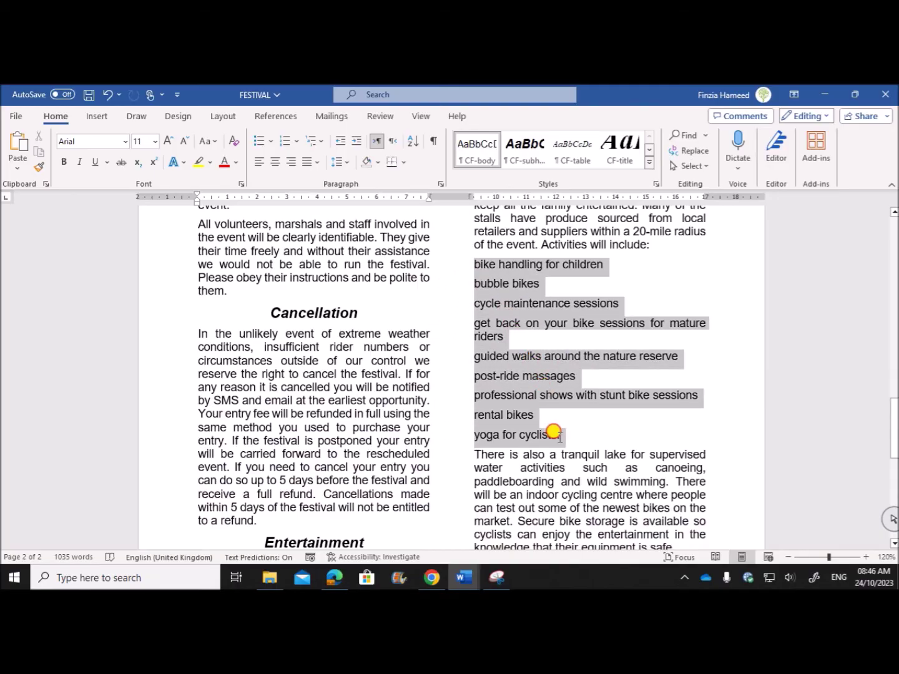
Step: Apply filled round bullets from the Bullet Library to the selected activities list
click(335, 577)
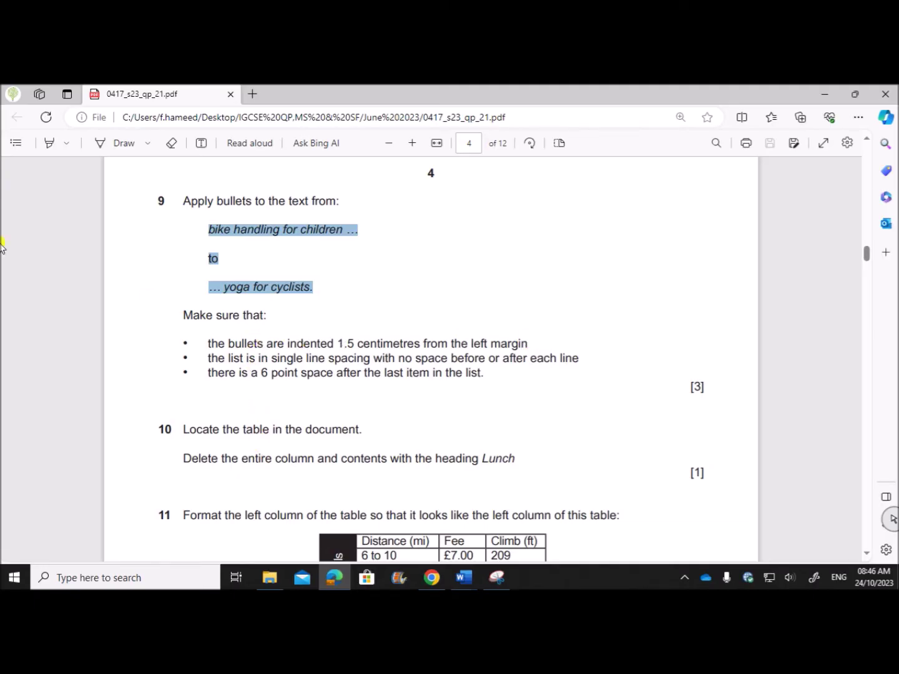
click(464, 579)
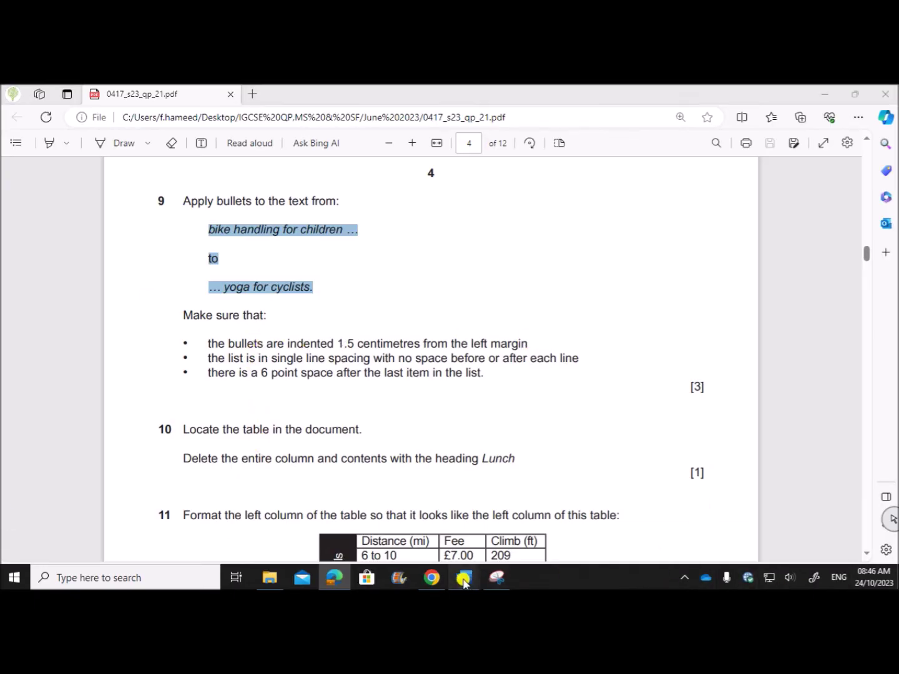
click(546, 519)
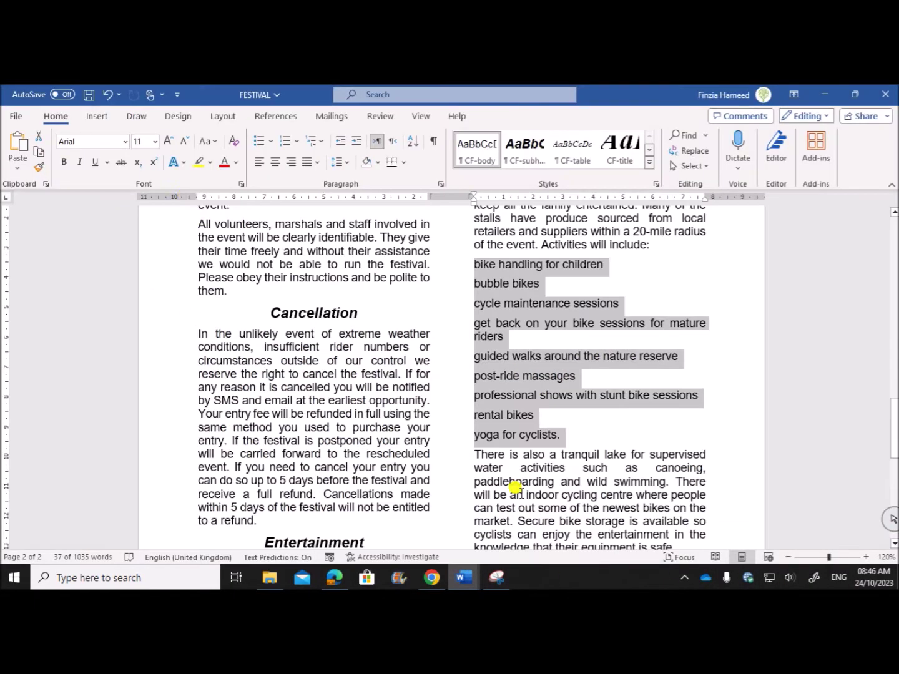
click(272, 143)
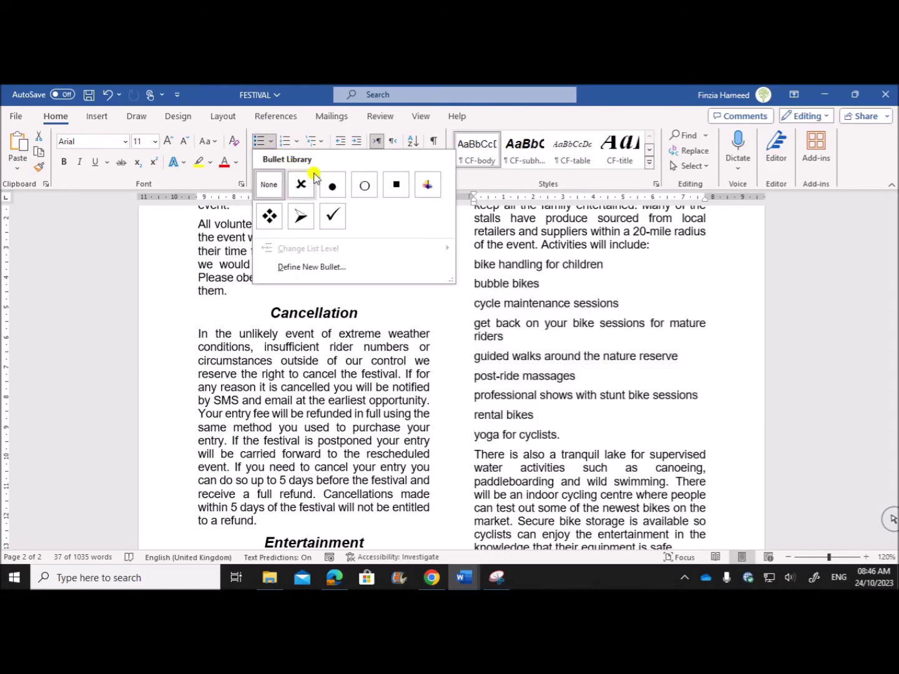
click(327, 184)
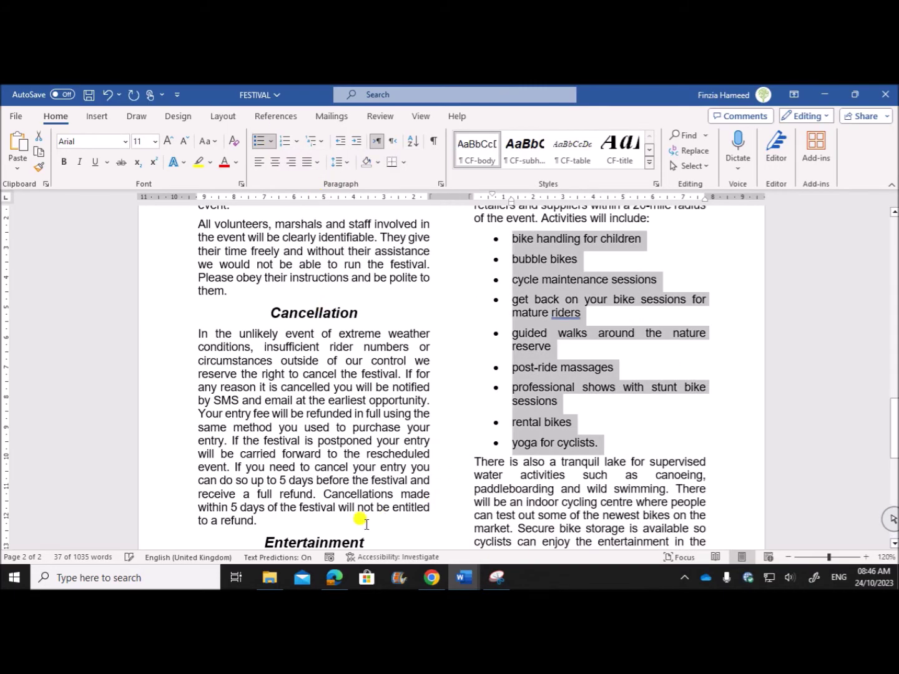
click(334, 578)
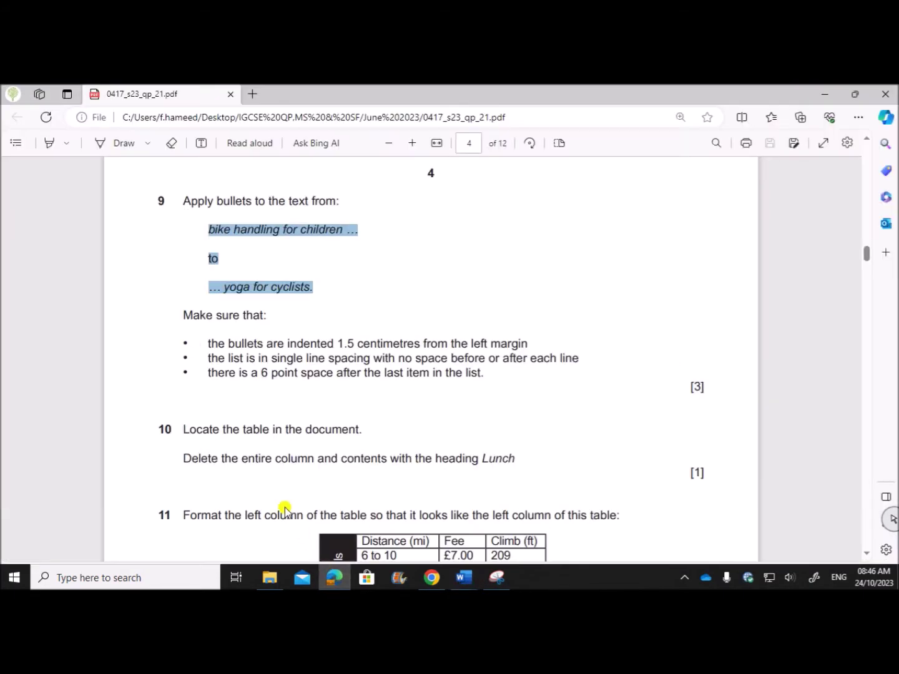
Step: Set the bulleted list's Before text indentation to 1.5 cm, keeping its 0.63 cm hanging indent
click(228, 345)
drag(205, 339, 532, 343)
mouse_move(463, 578)
click(559, 531)
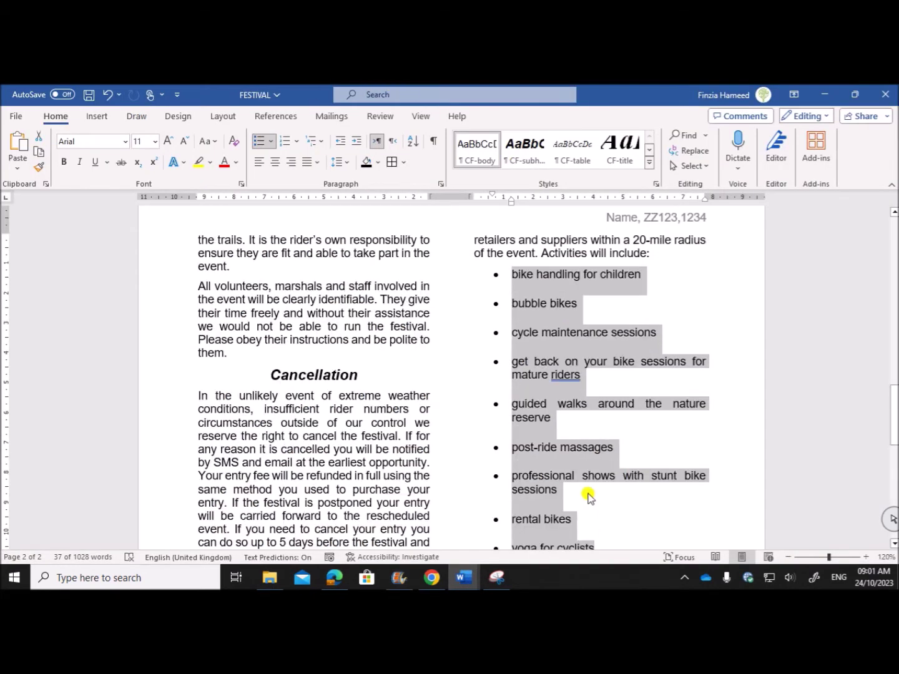
right_click(535, 319)
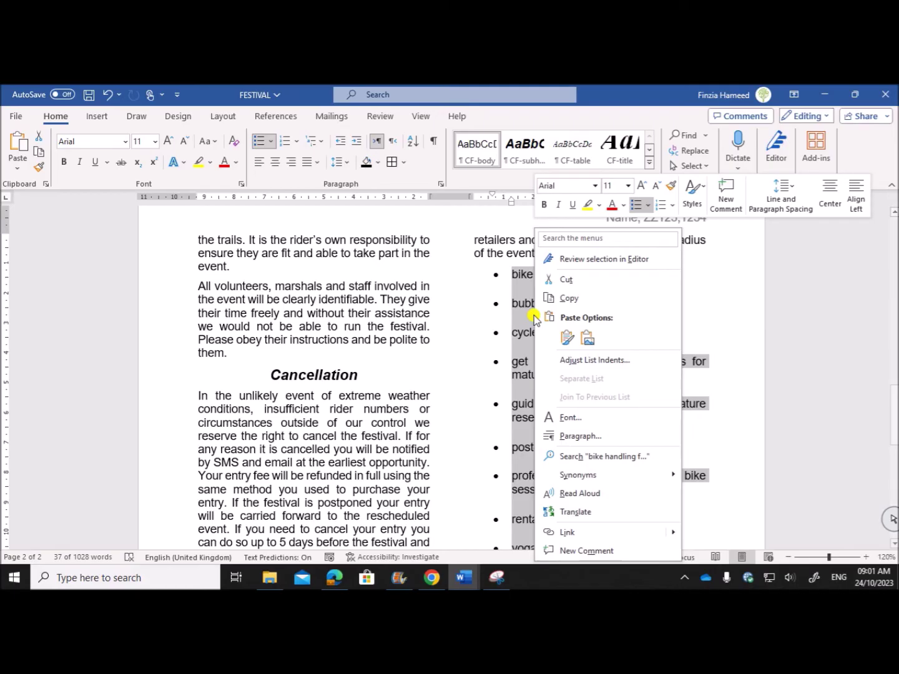
click(579, 436)
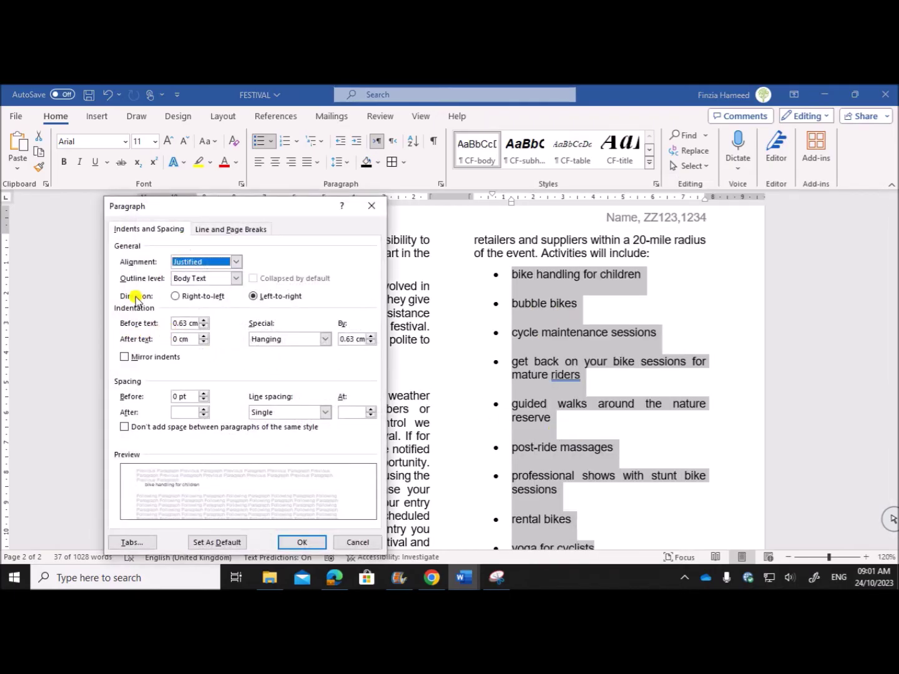
drag(186, 323, 149, 323)
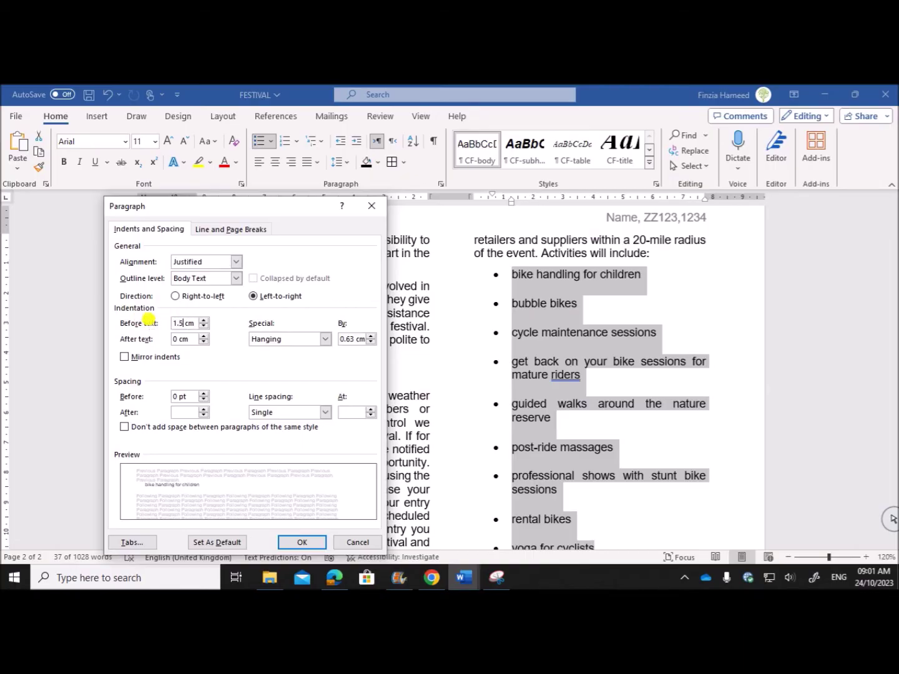
click(300, 542)
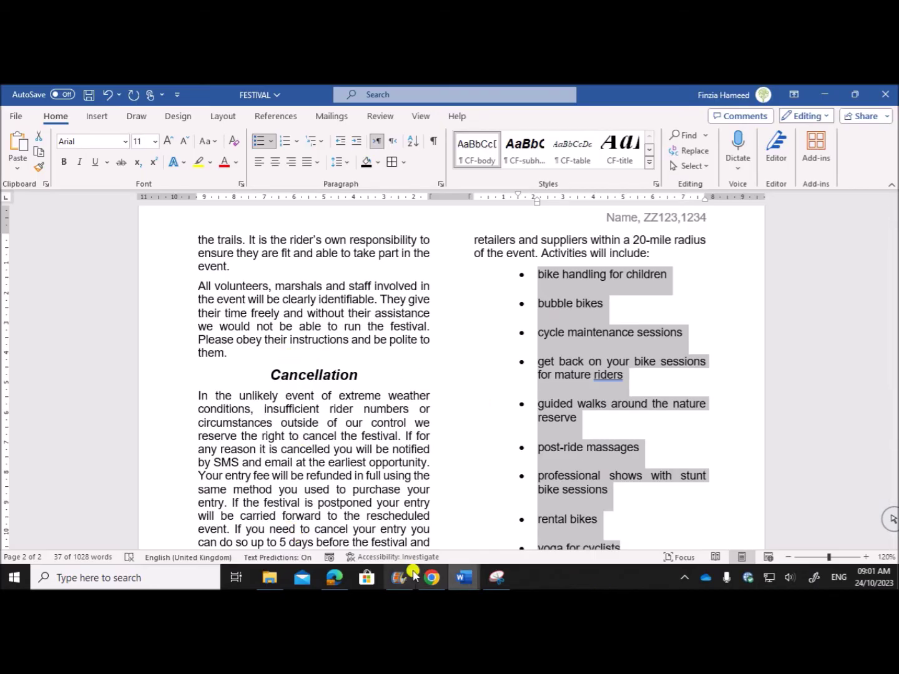
click(334, 578)
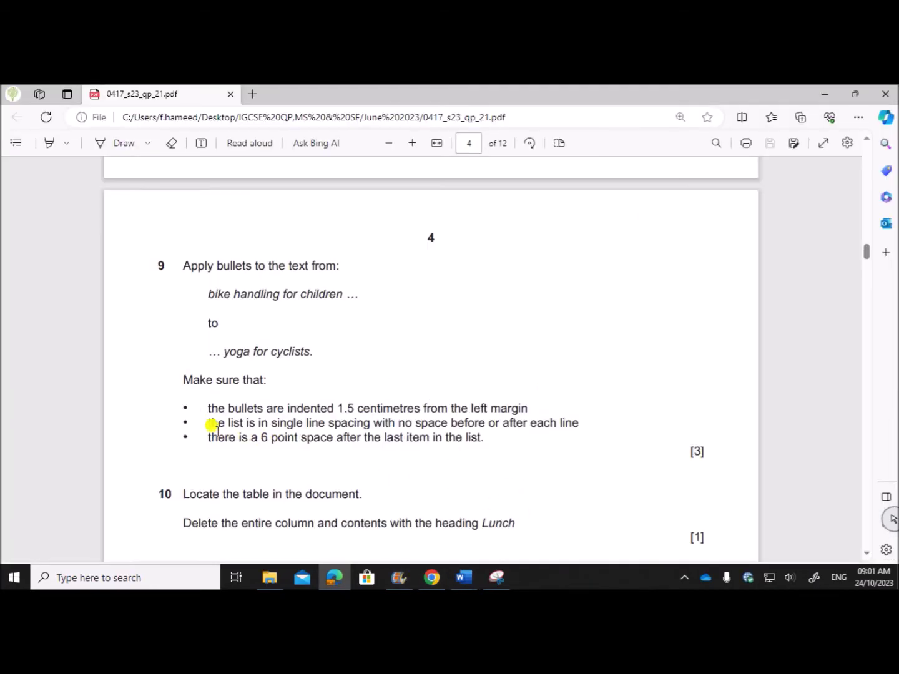
Step: Give the bulleted list 0 pt spacing before and after with Single line spacing
drag(208, 425, 562, 429)
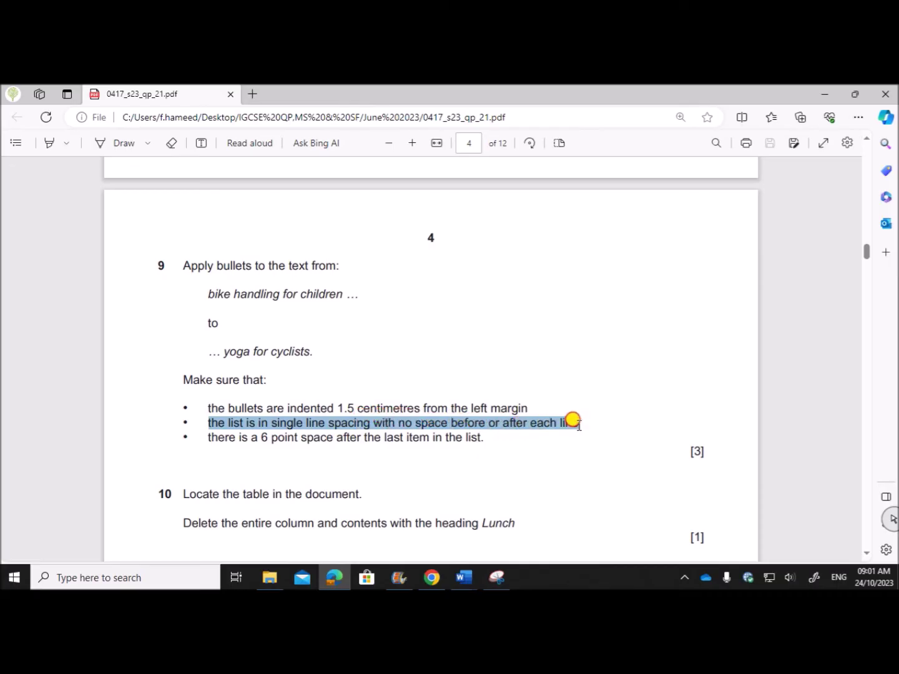
drag(573, 419, 581, 423)
click(464, 575)
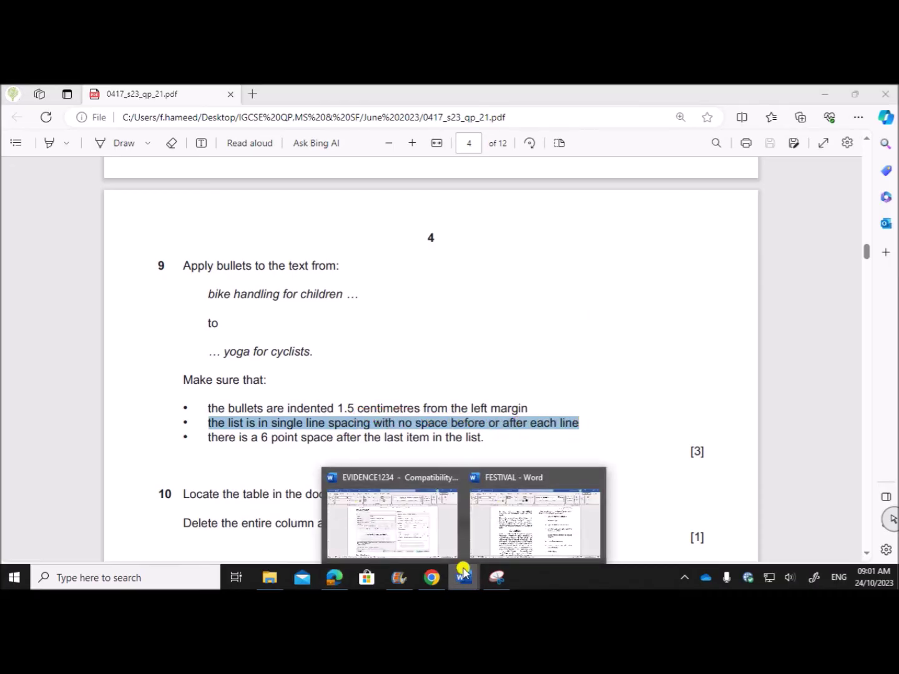
click(536, 525)
scroll(543, 499, down, 1)
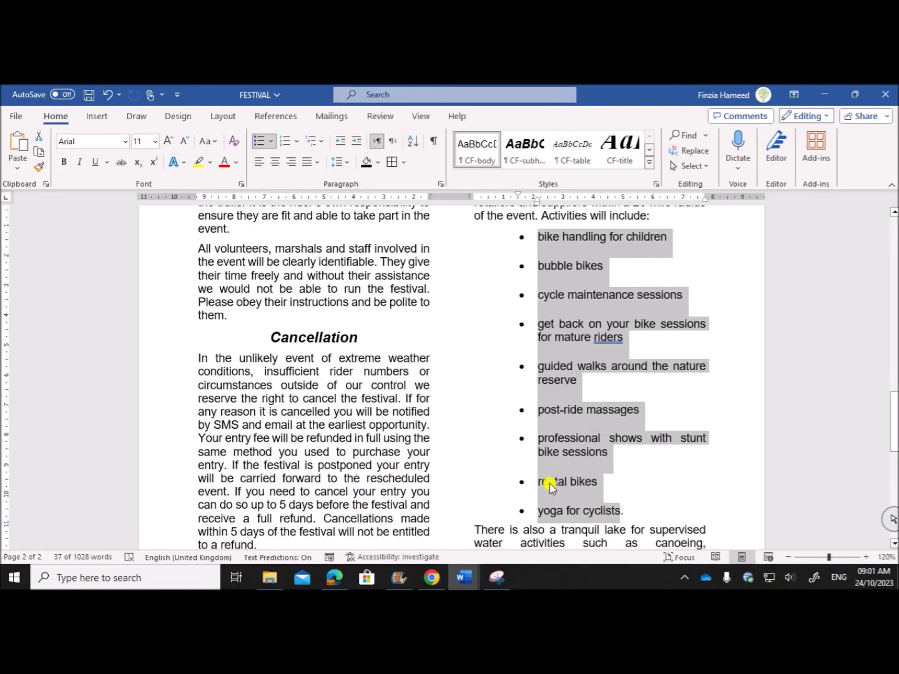
right_click(565, 316)
click(606, 437)
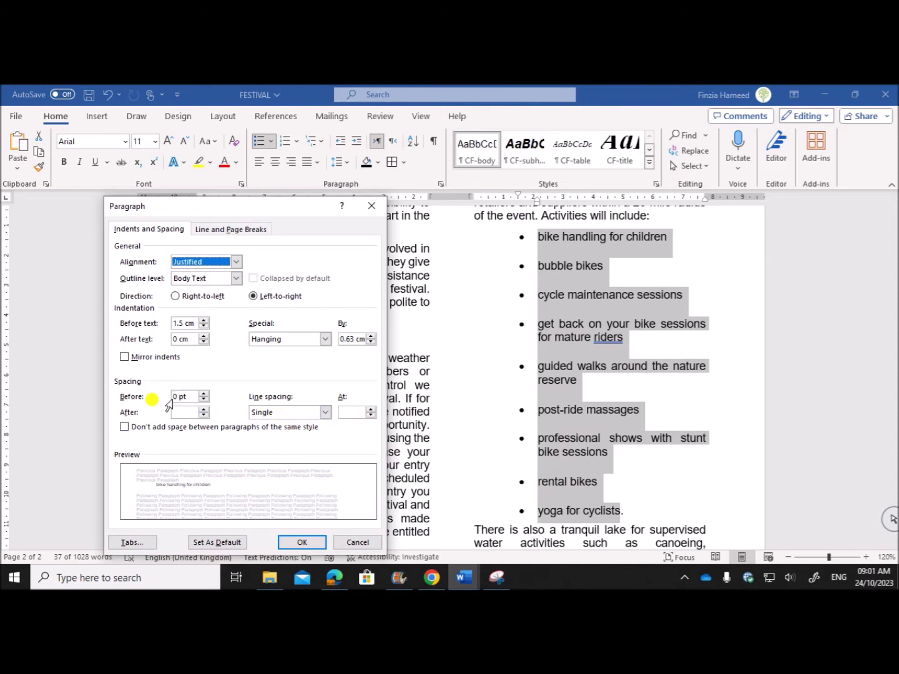
double_click(174, 396)
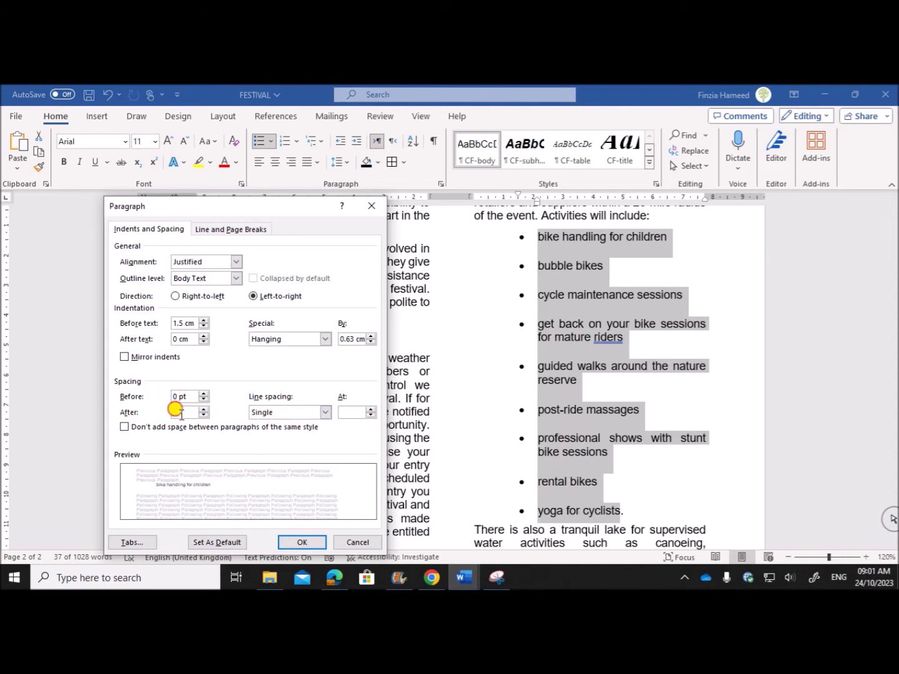
double_click(176, 409)
key(BackSpace)
click(302, 541)
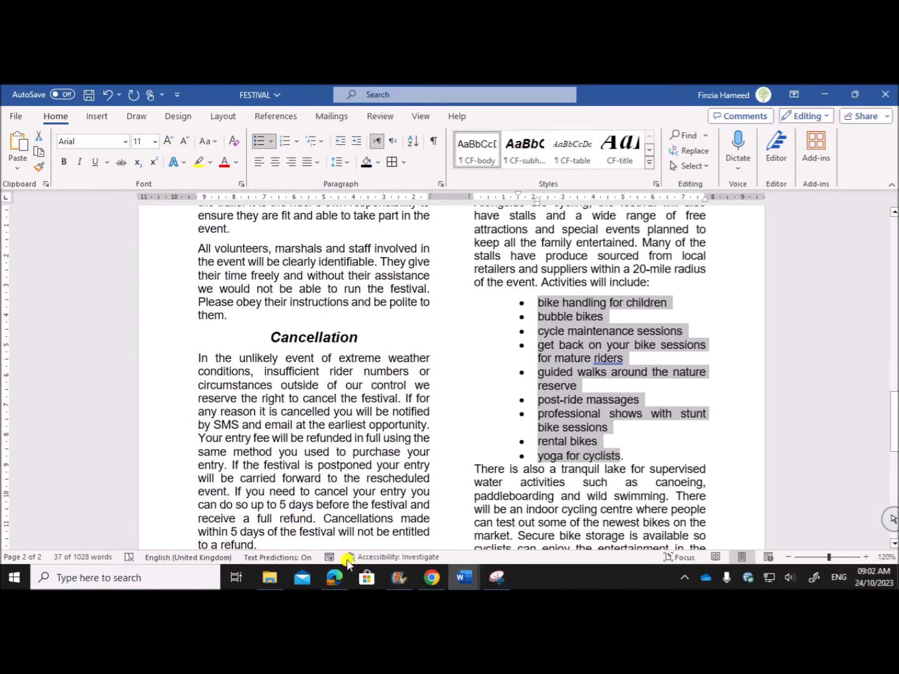
click(335, 576)
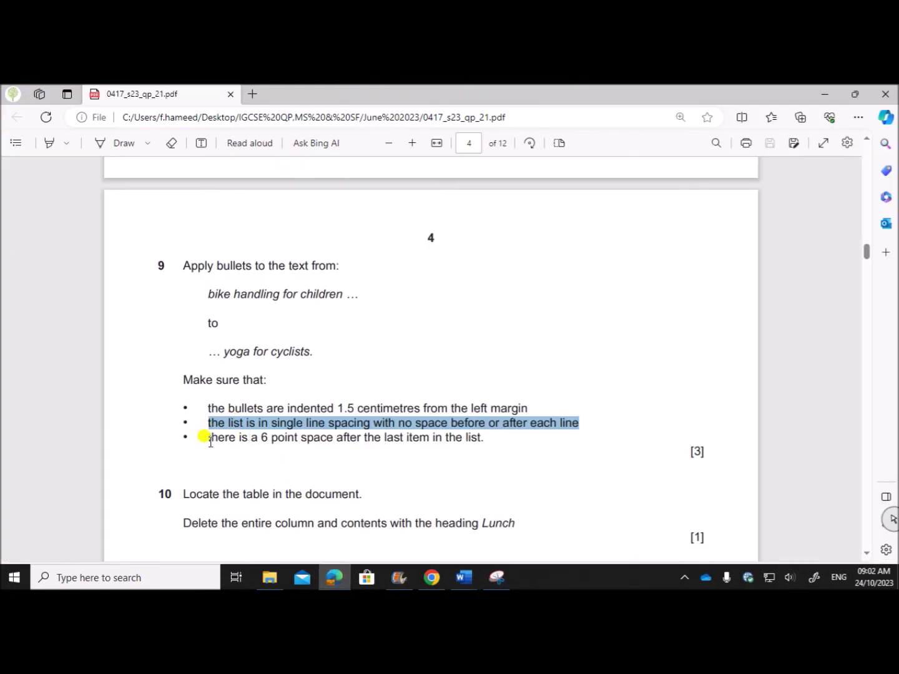
Step: Set 6 pt Spacing After on the last list item, 'yoga for cyclists.'
drag(208, 438, 485, 438)
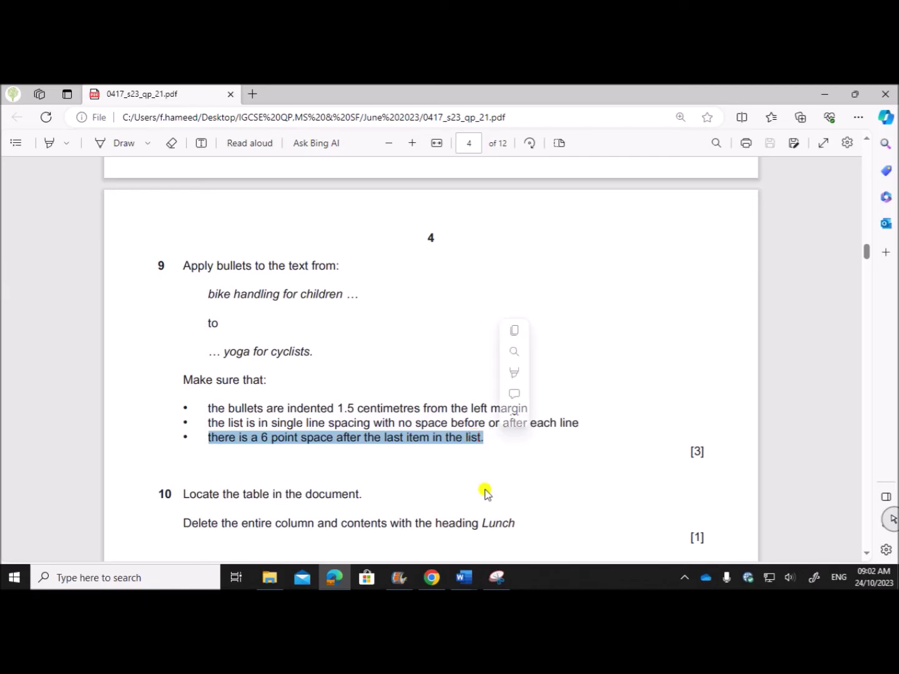
mouse_move(464, 578)
click(537, 531)
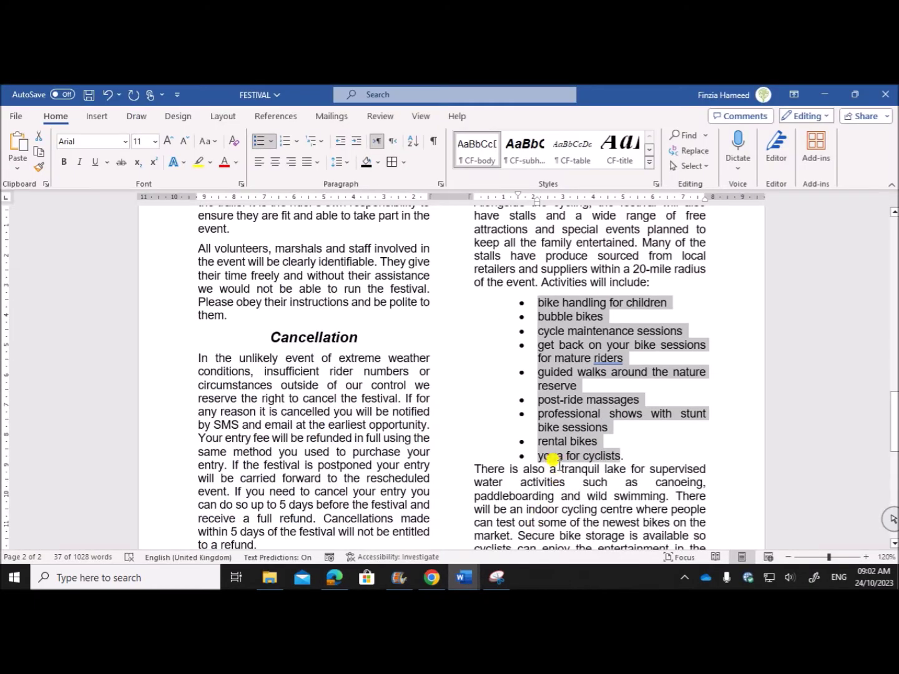
click(553, 460)
drag(538, 456, 618, 455)
right_click(572, 456)
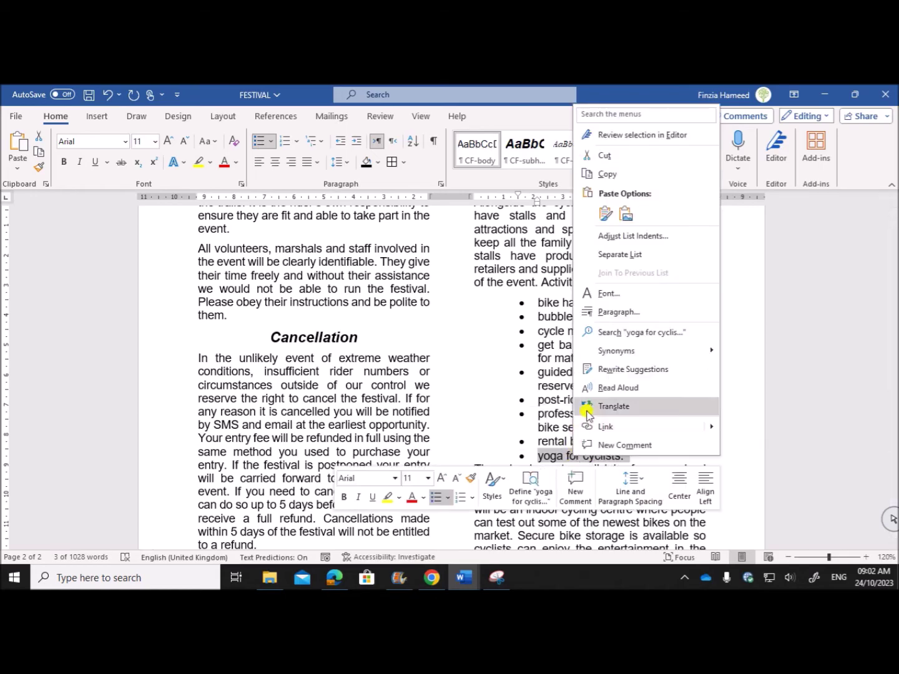
click(612, 312)
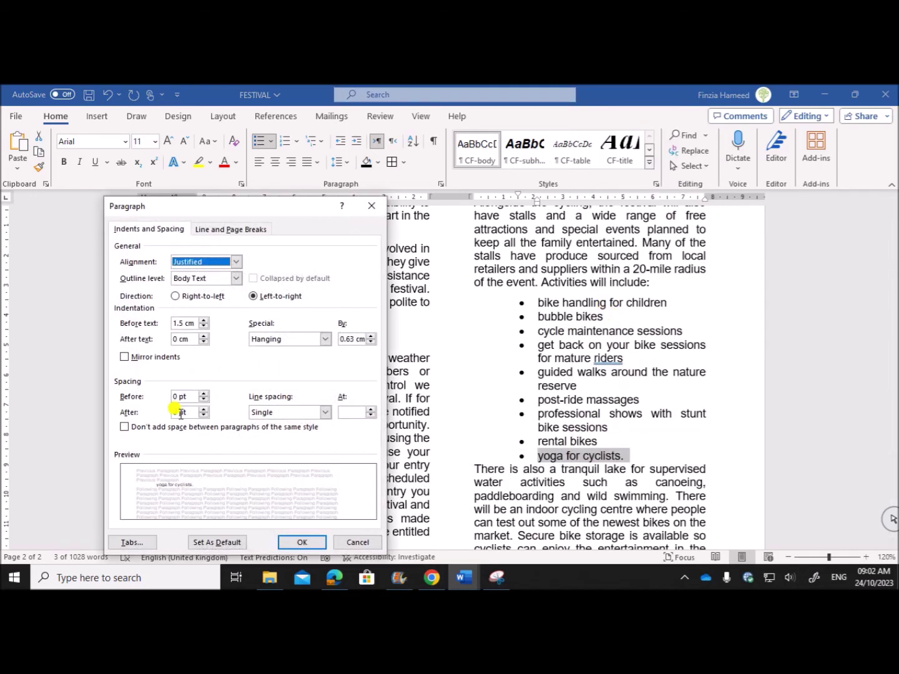
double_click(175, 412)
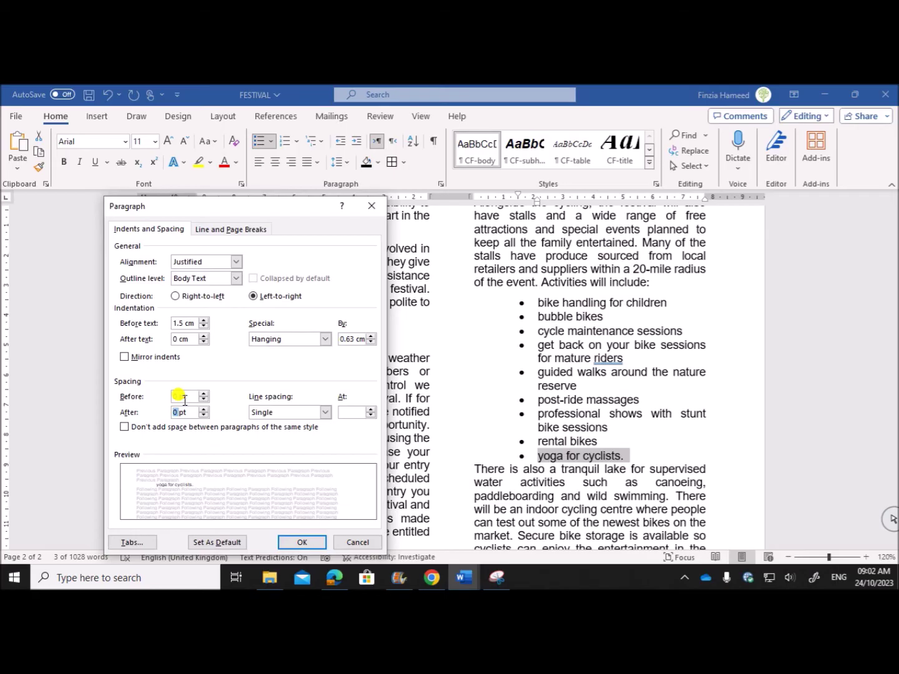
click(302, 542)
click(627, 487)
click(627, 461)
key(BackSpace)
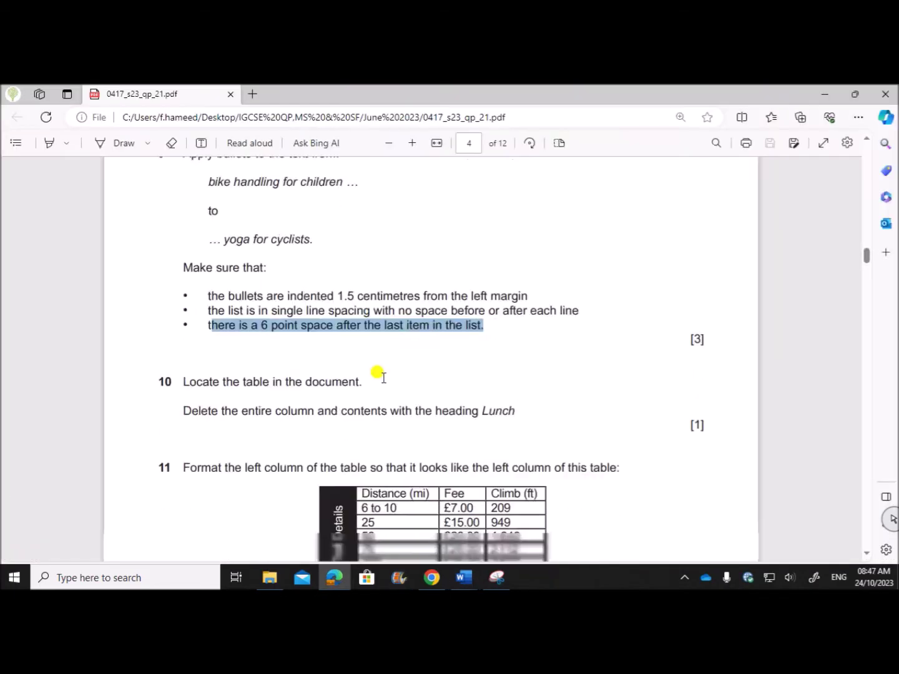
scroll(286, 277, down, 2)
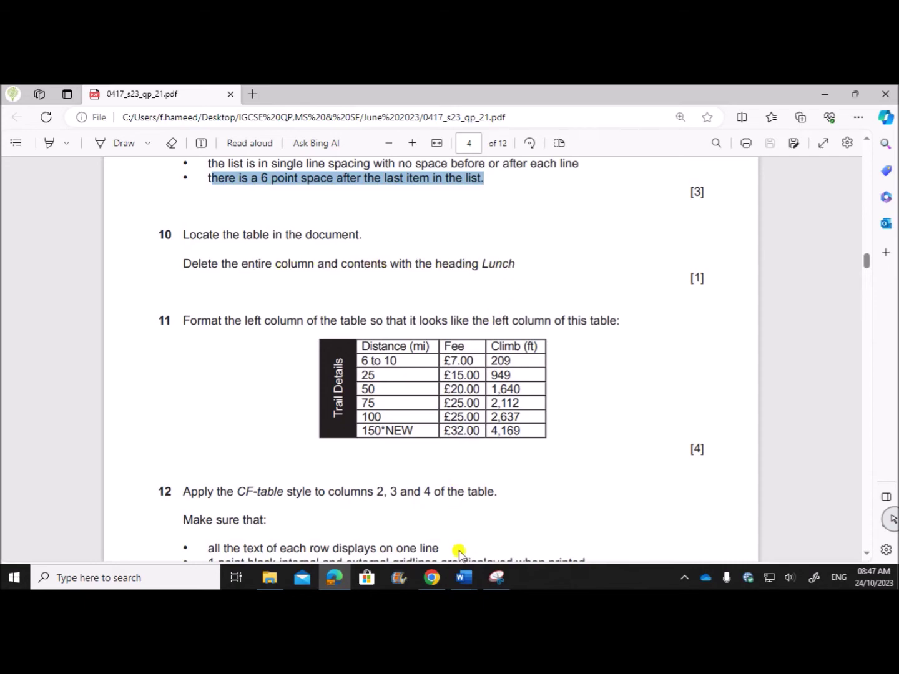
Step: Delete the Lunch column, leaving Distance, Fee and Climb beside Trail Details
mouse_move(461, 574)
click(513, 533)
scroll(536, 353, up, 2)
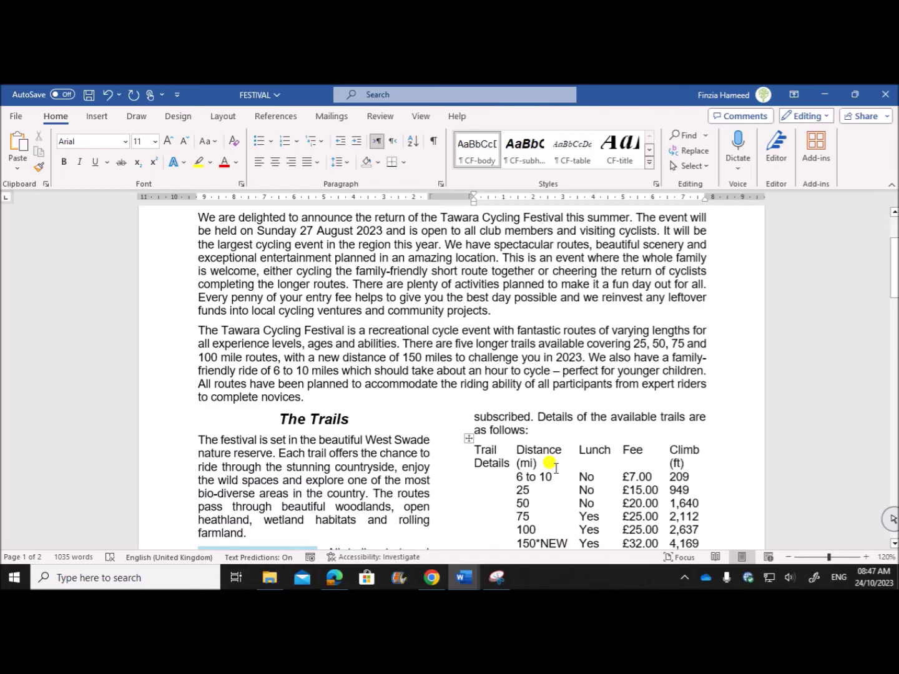
scroll(568, 492, down, 3)
click(468, 326)
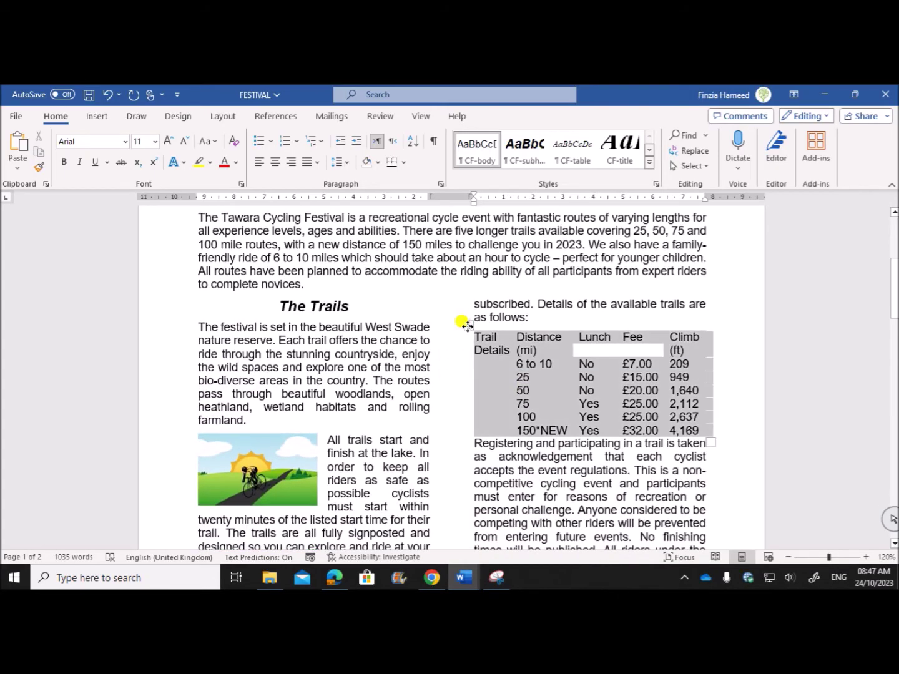
right_click(573, 338)
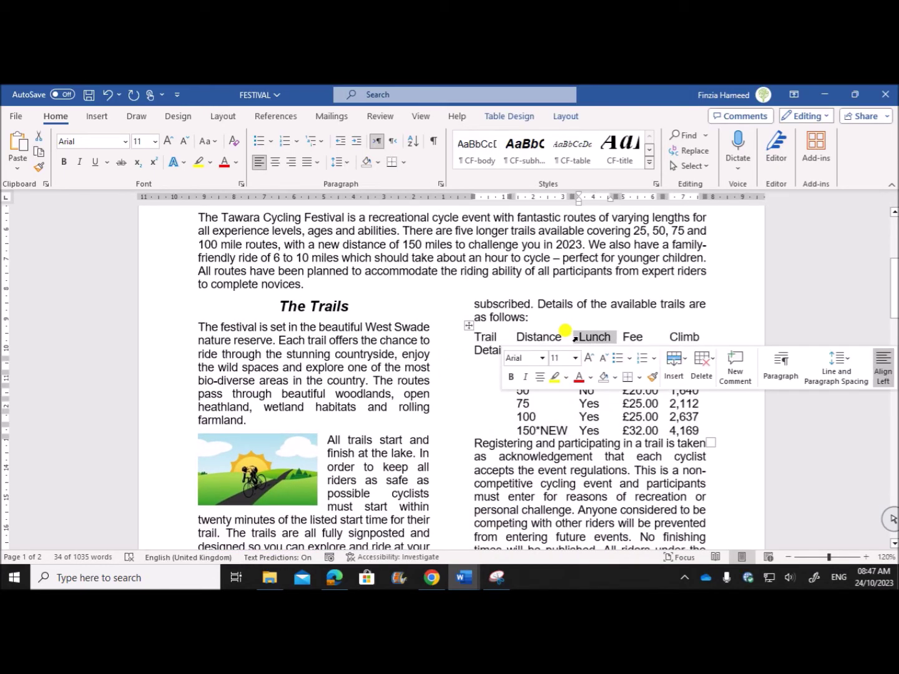
click(577, 345)
drag(573, 333, 587, 430)
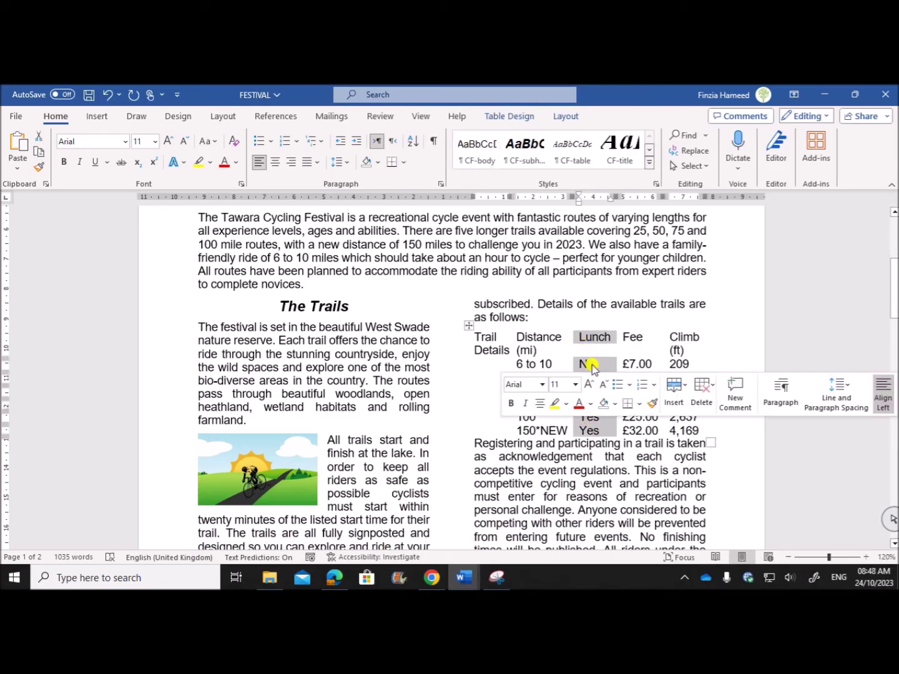
right_click(591, 368)
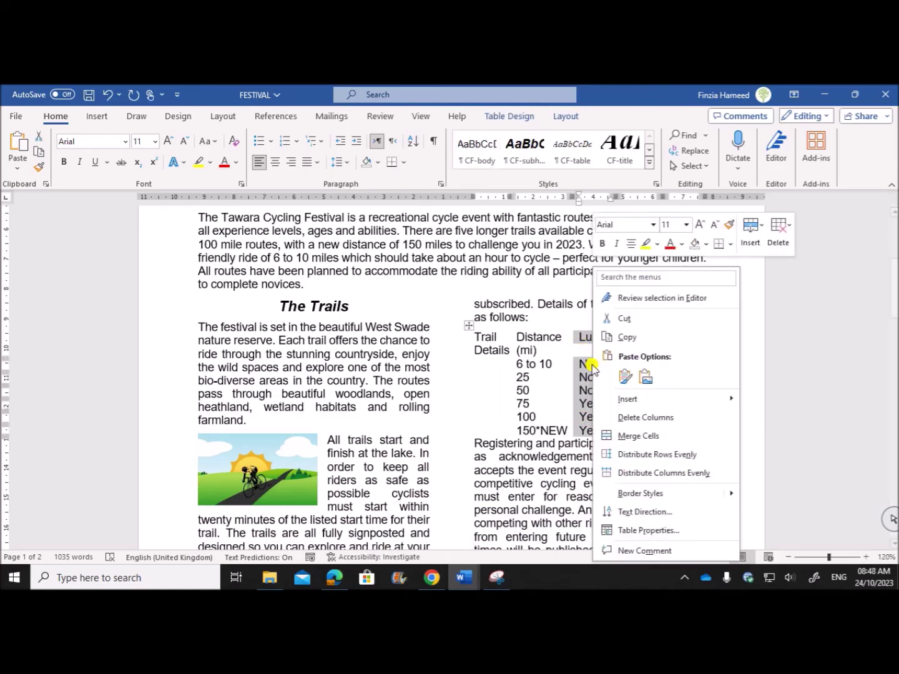
click(643, 419)
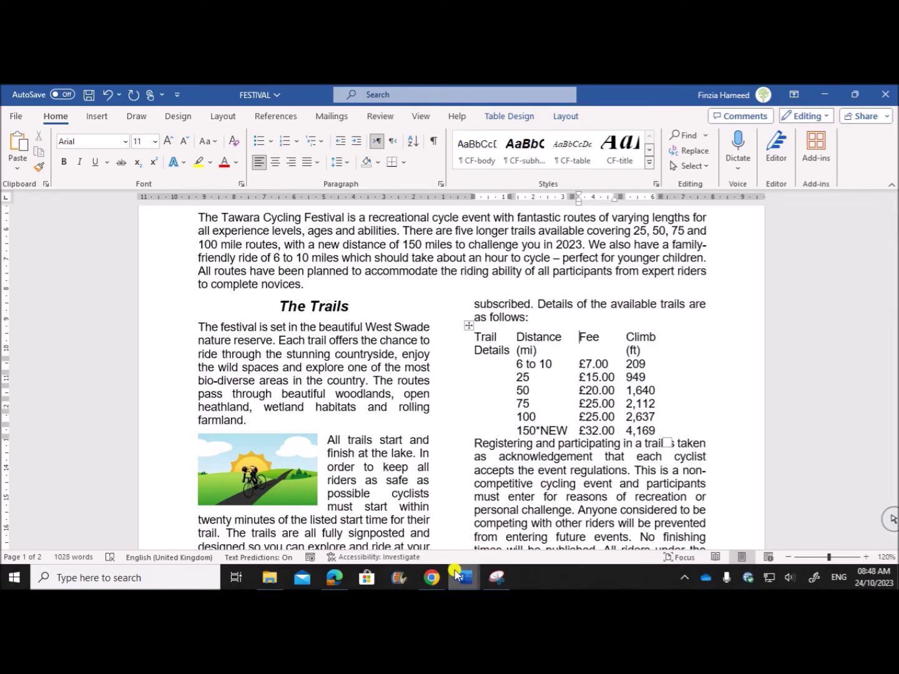
click(335, 577)
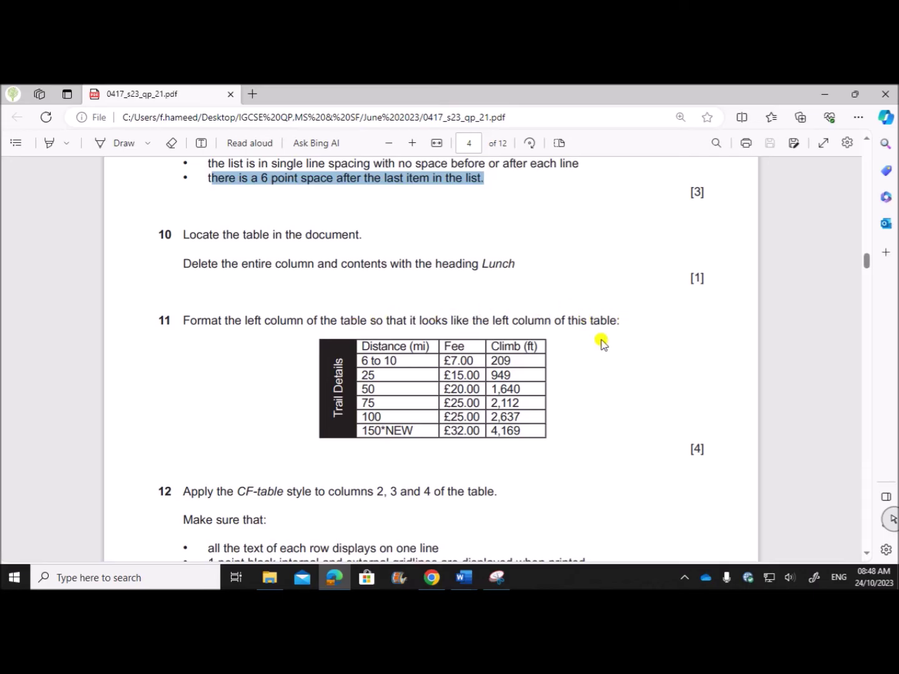
mouse_move(463, 578)
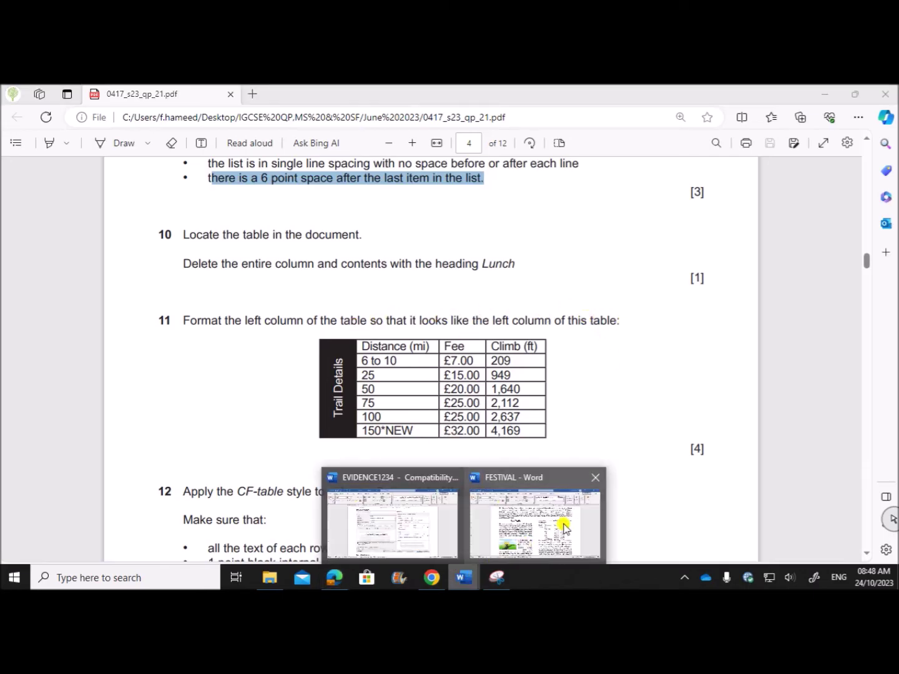
click(506, 549)
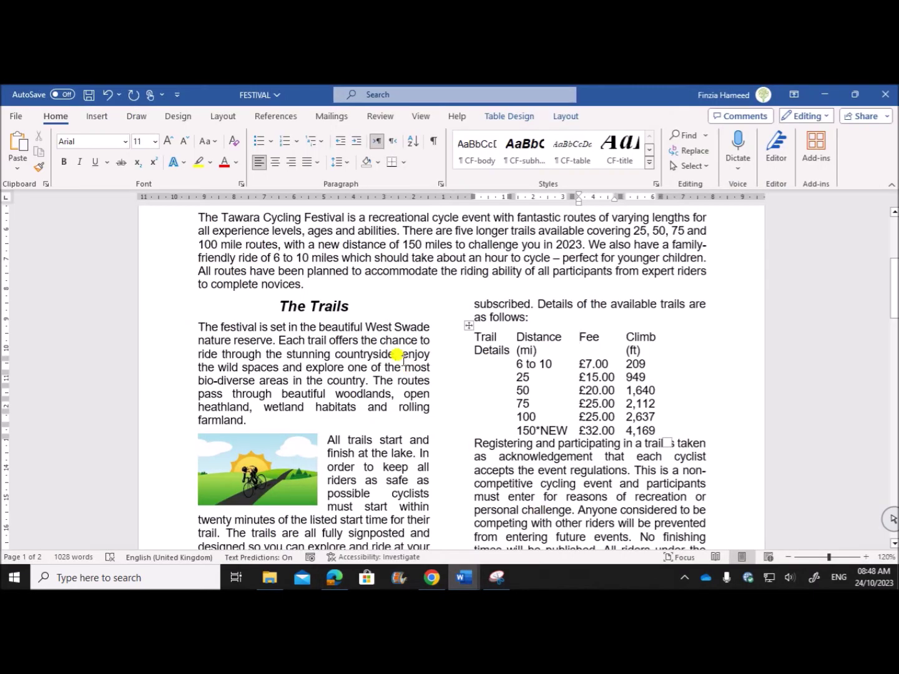
Step: Apply All Borders to every cell of the trails table
click(468, 325)
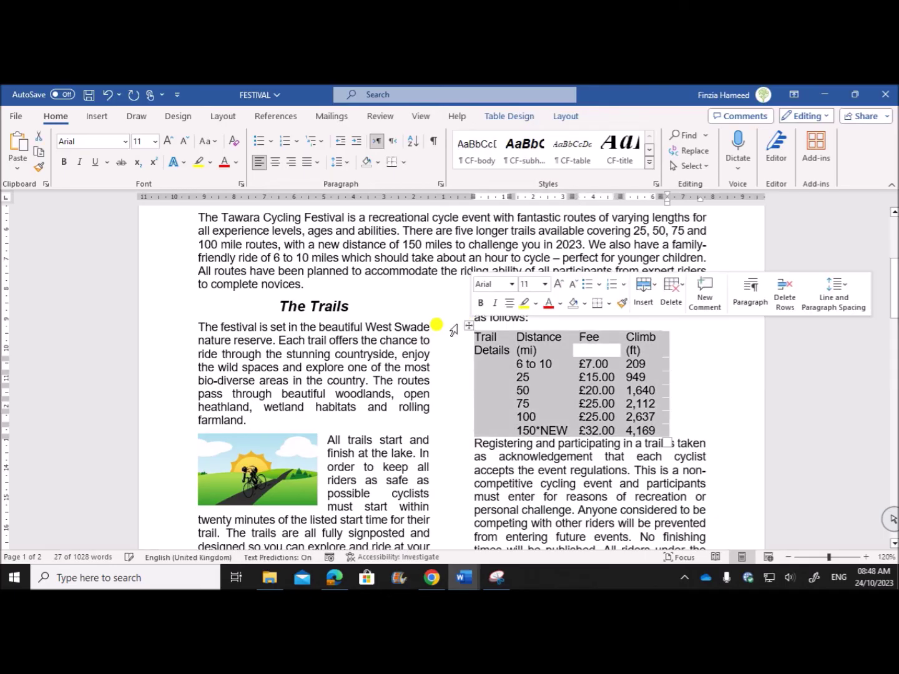
click(403, 163)
click(417, 276)
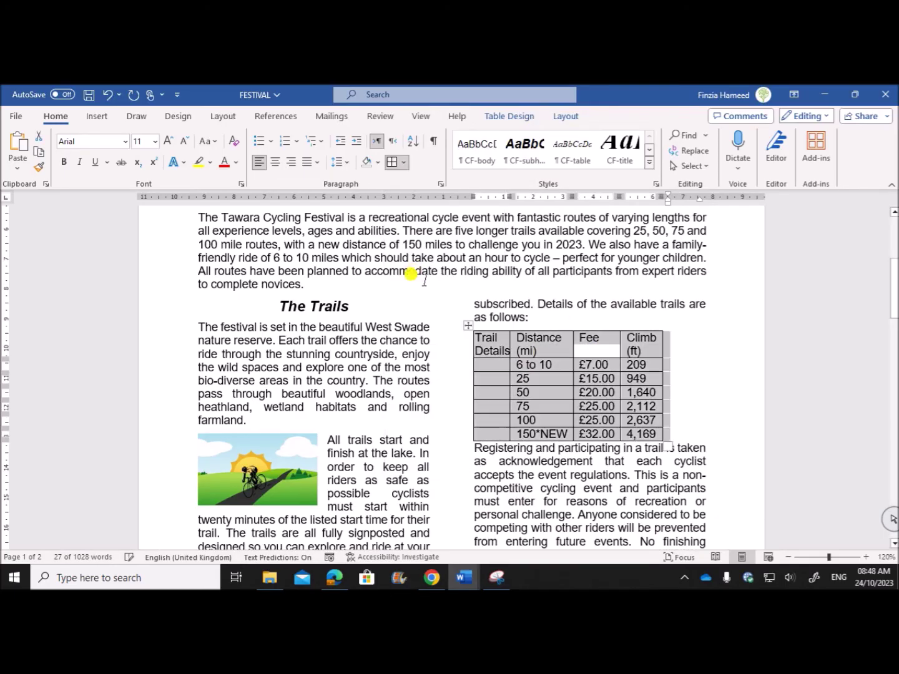
click(478, 342)
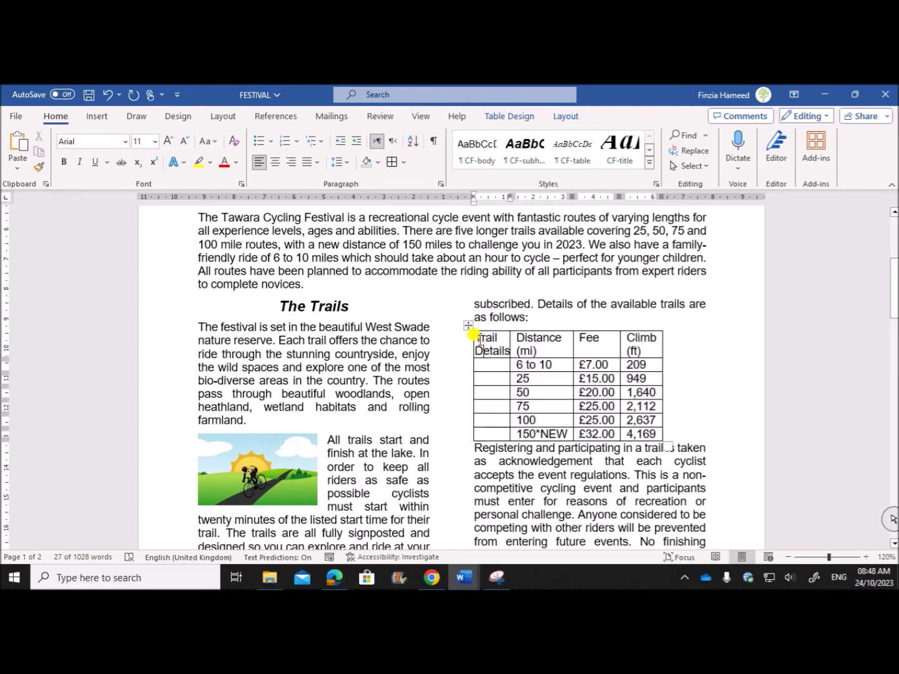
Step: Merge the left column into one Trail Details cell with bottom-to-top vertical text
drag(476, 364, 485, 427)
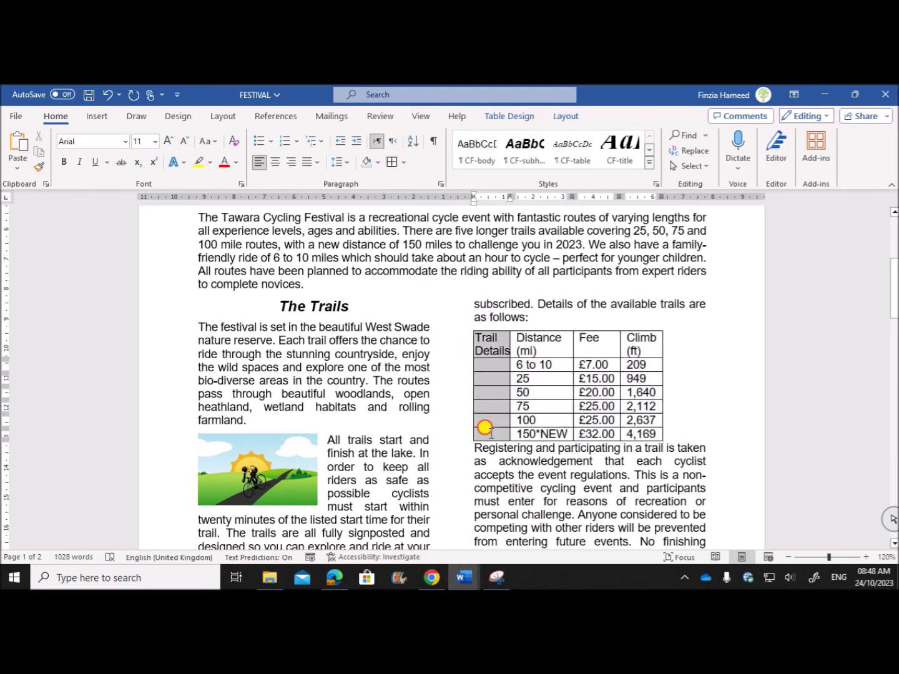
right_click(494, 353)
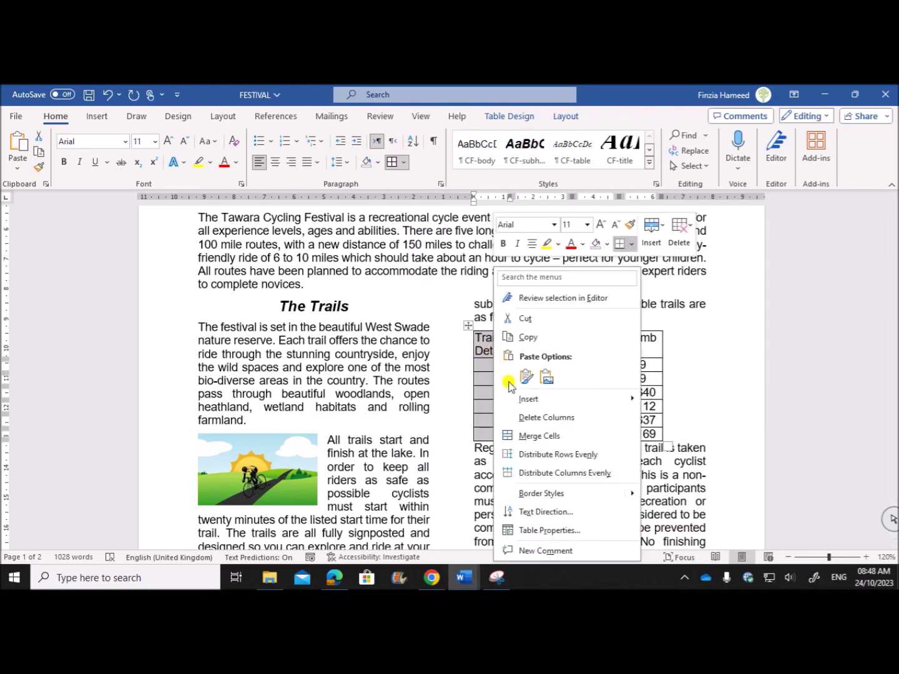
click(525, 436)
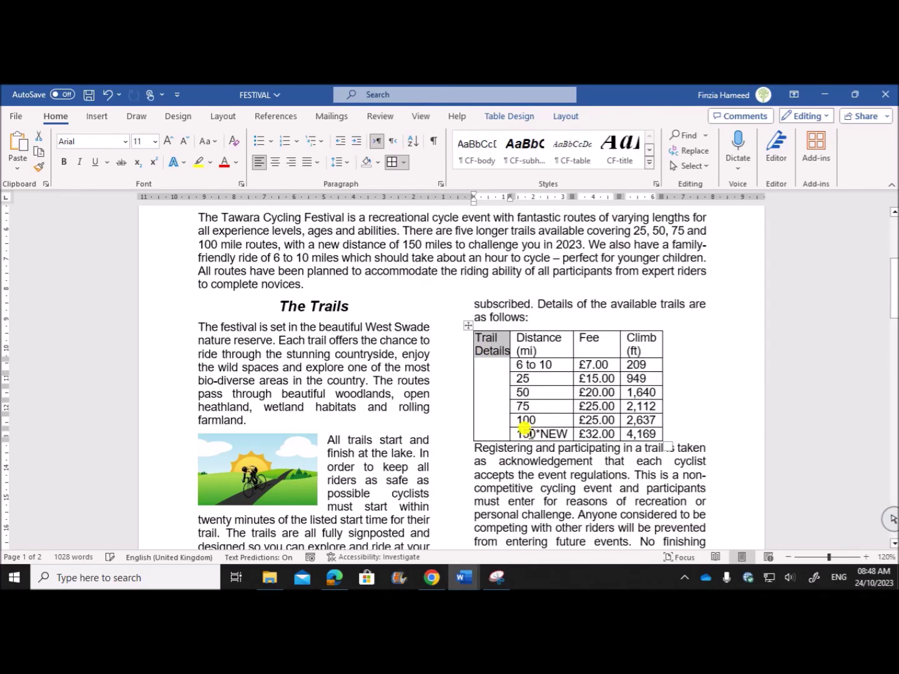
right_click(493, 344)
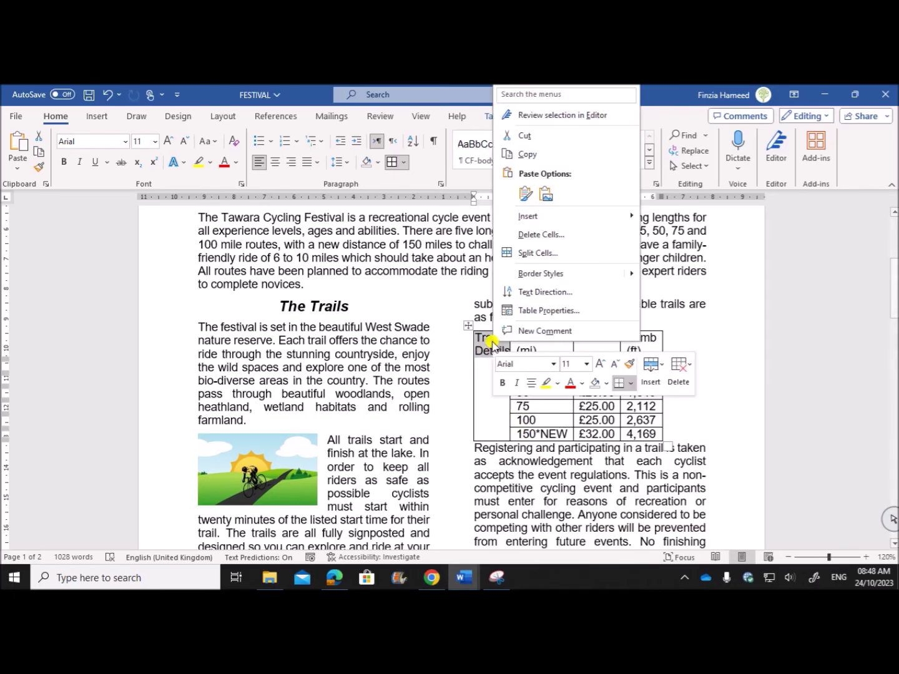
click(534, 294)
click(382, 312)
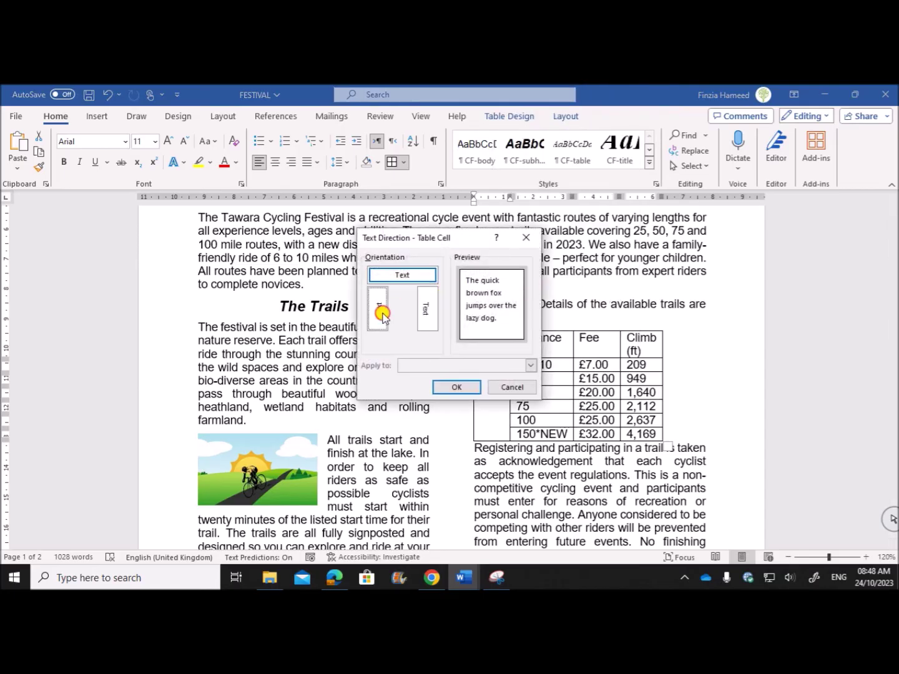
click(462, 387)
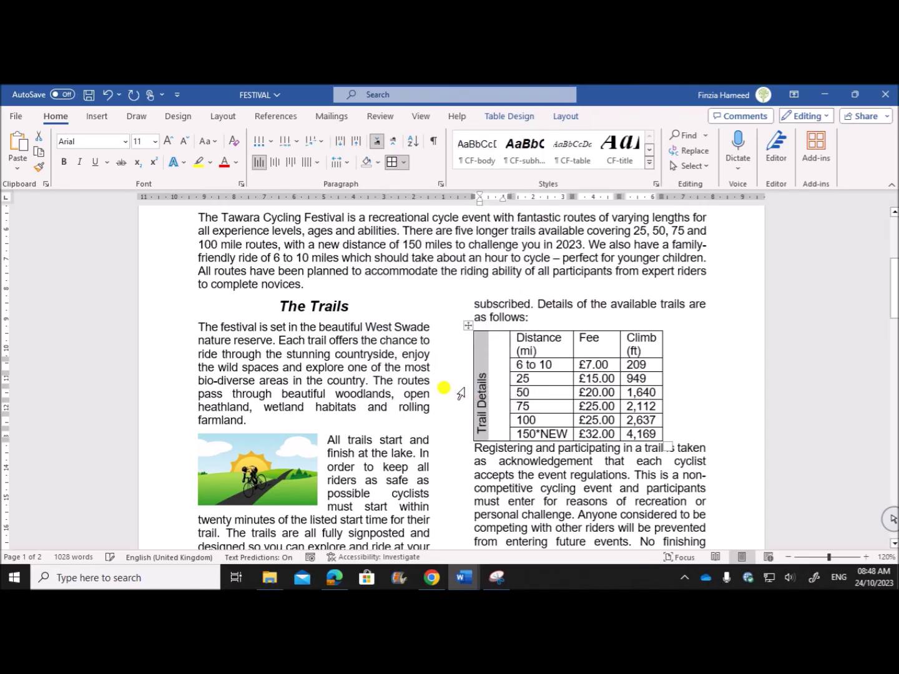
click(334, 577)
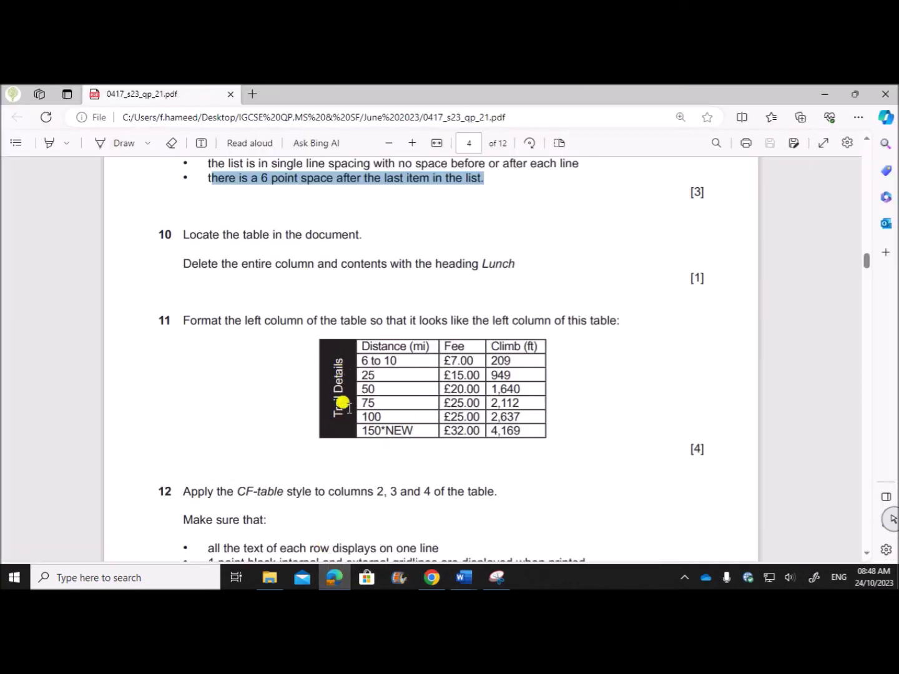
Step: Centre Trail Details both ways in its cell and shade the cell black, showing white text
click(464, 576)
click(500, 477)
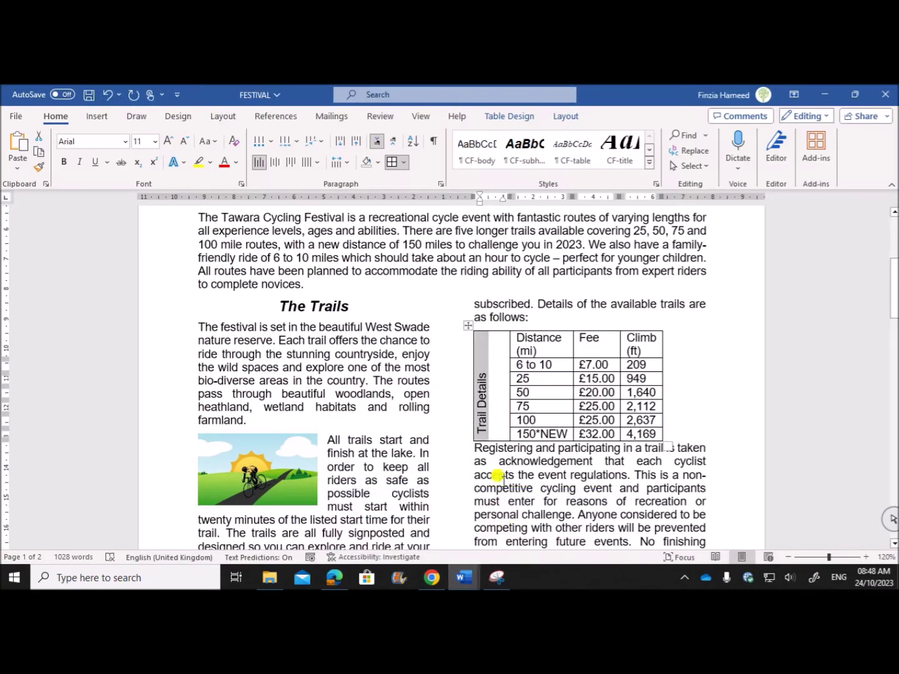
click(274, 162)
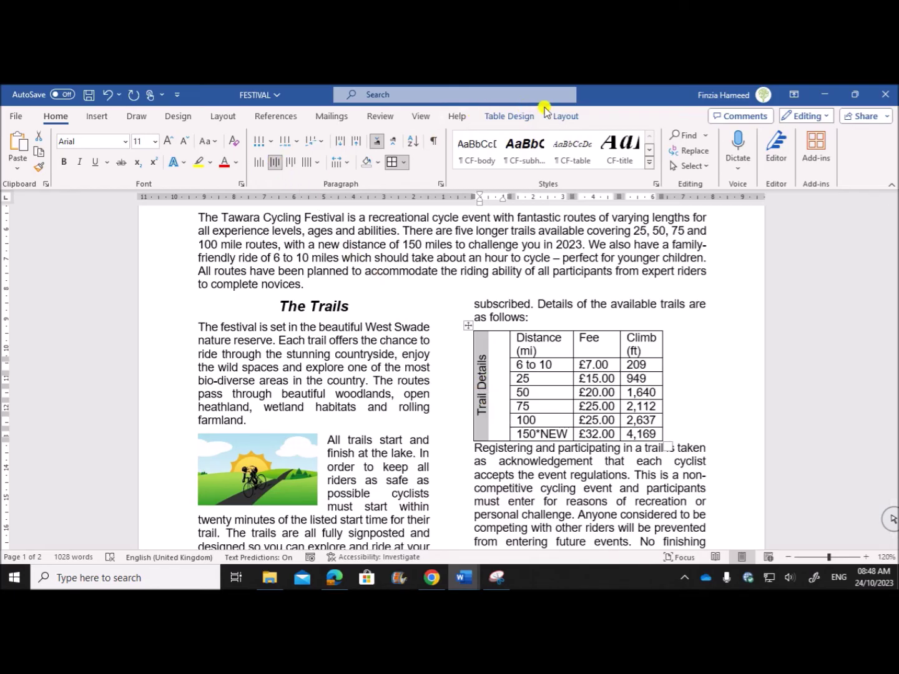
click(565, 115)
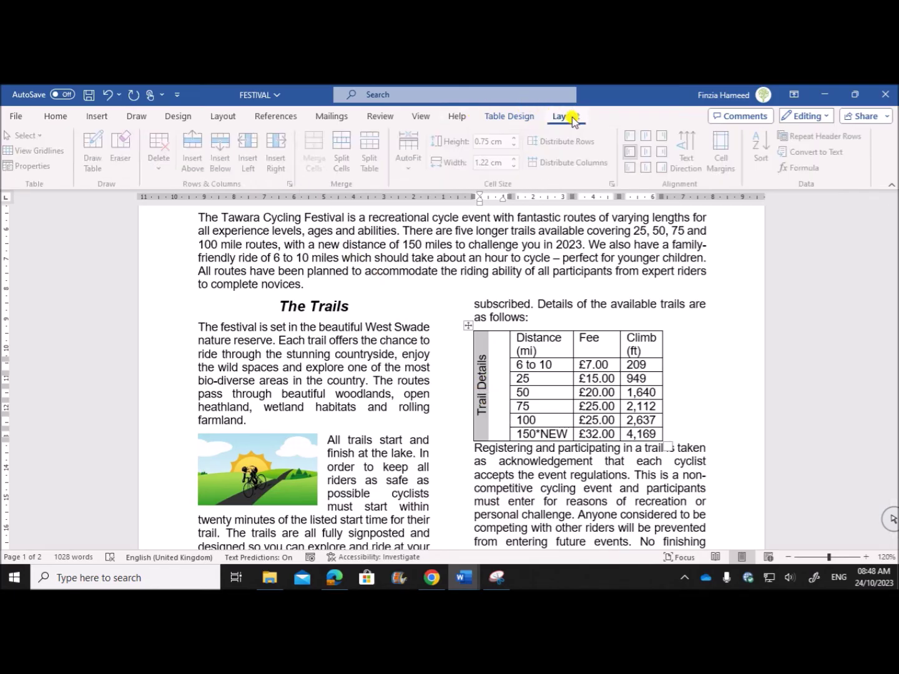
click(649, 156)
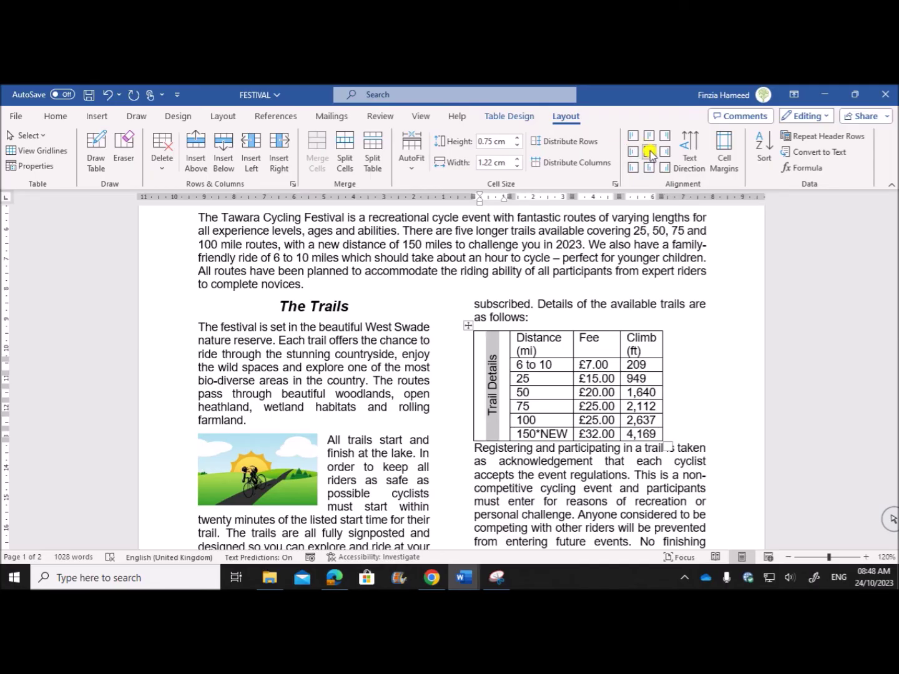
click(55, 117)
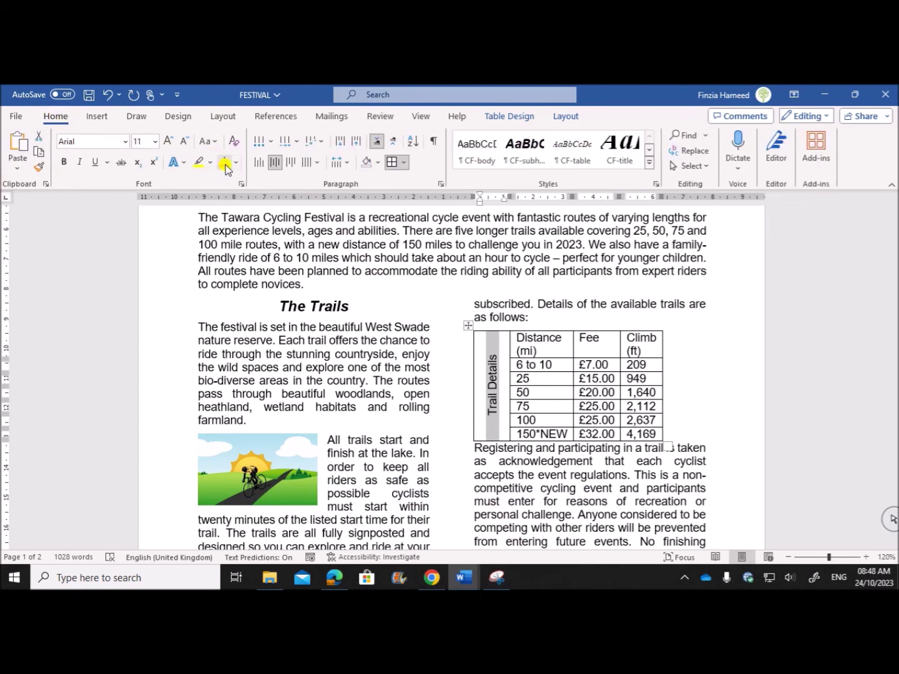
click(377, 162)
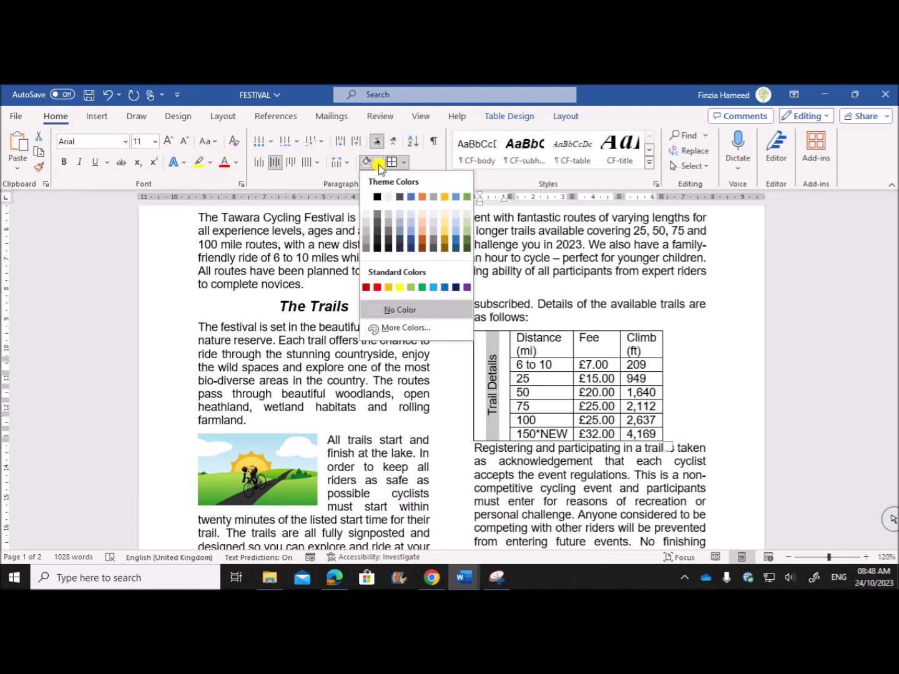
click(377, 199)
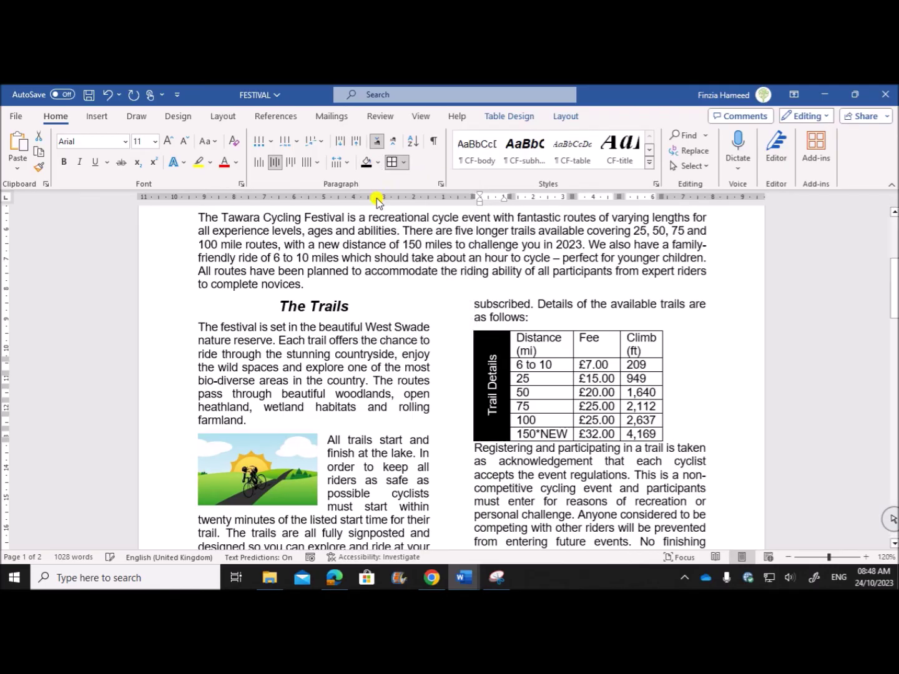
click(335, 579)
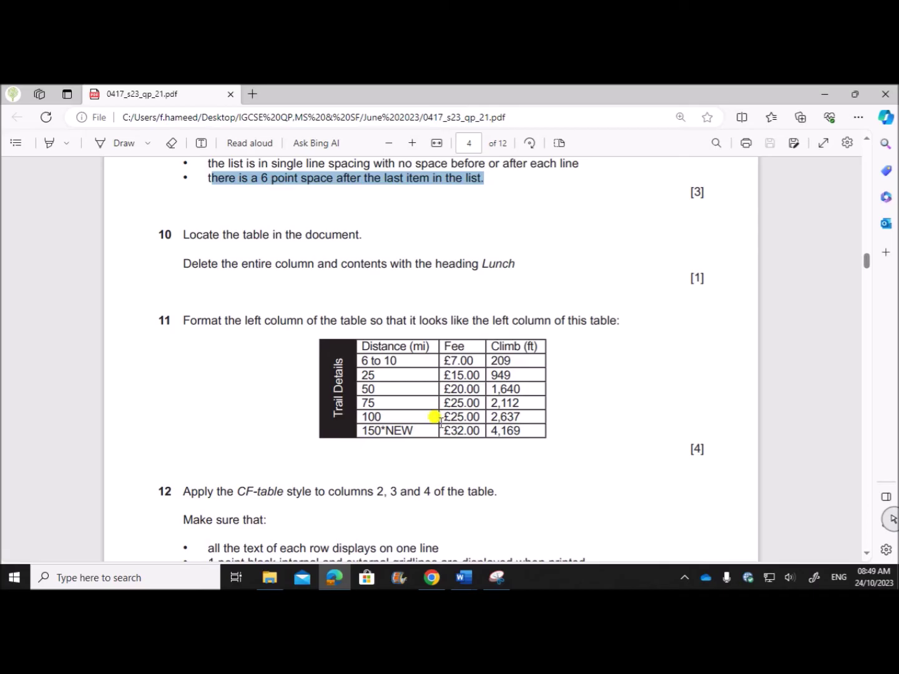
Step: Compare the FESTIVAL table against question 11's reference table in the exam PDF
mouse_move(465, 577)
click(527, 543)
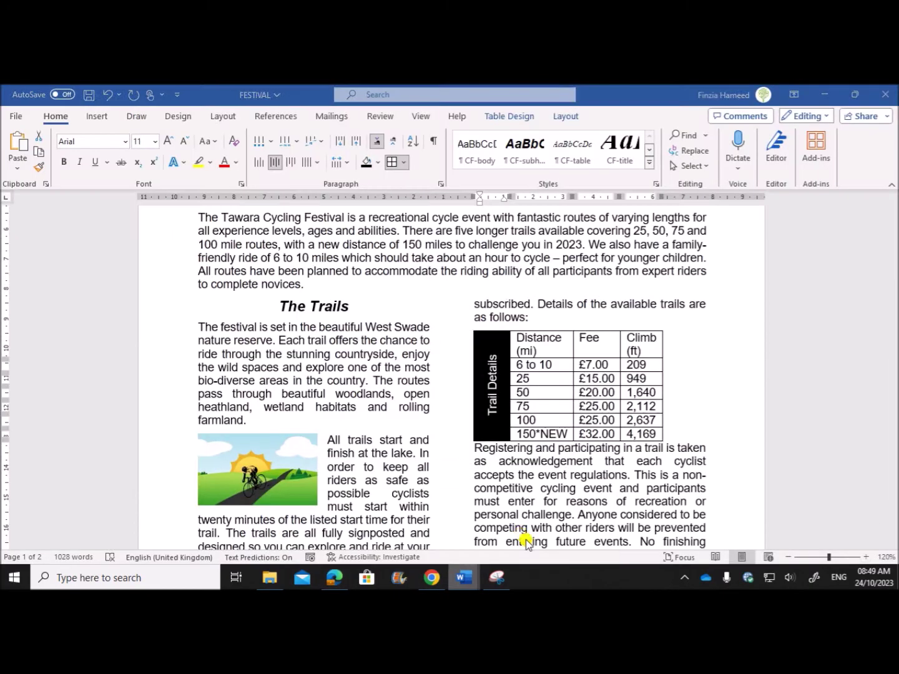
click(335, 578)
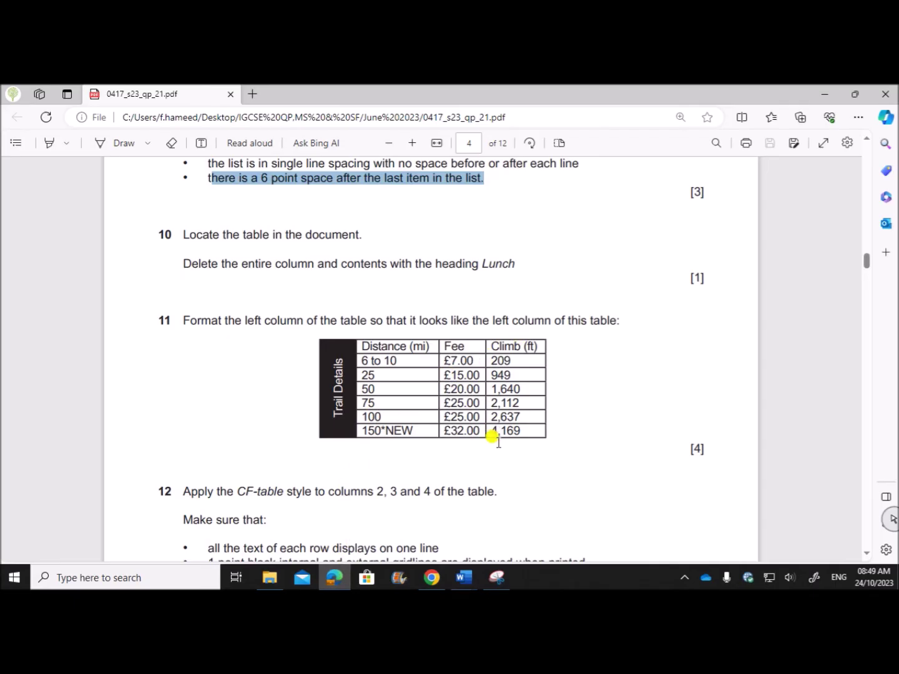
mouse_move(473, 581)
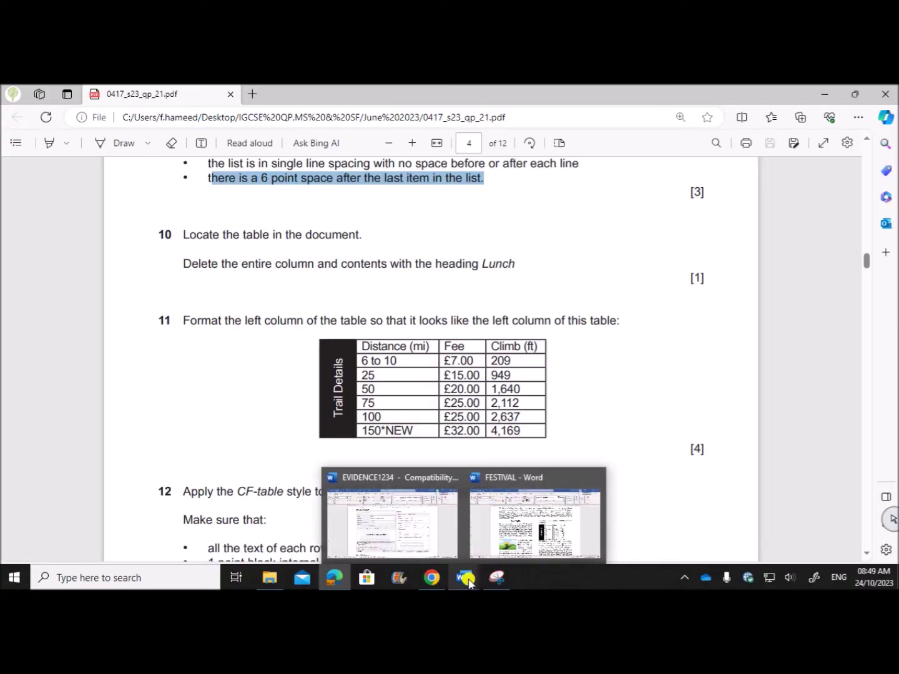
click(518, 534)
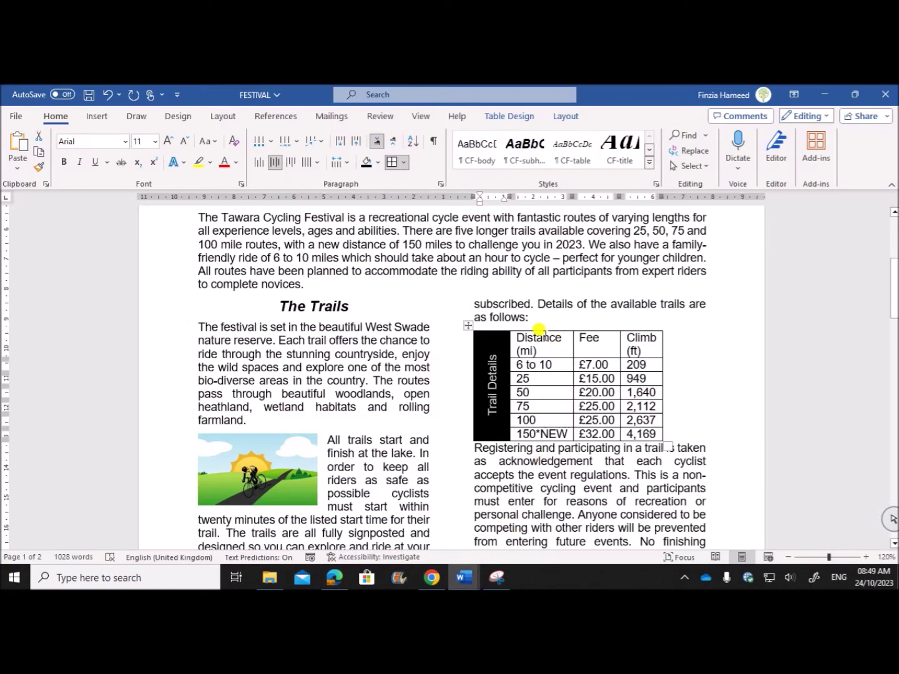
Step: AutoFit the Distance (mi) and Climb (ft) columns so each heading fits on one line
double_click(571, 334)
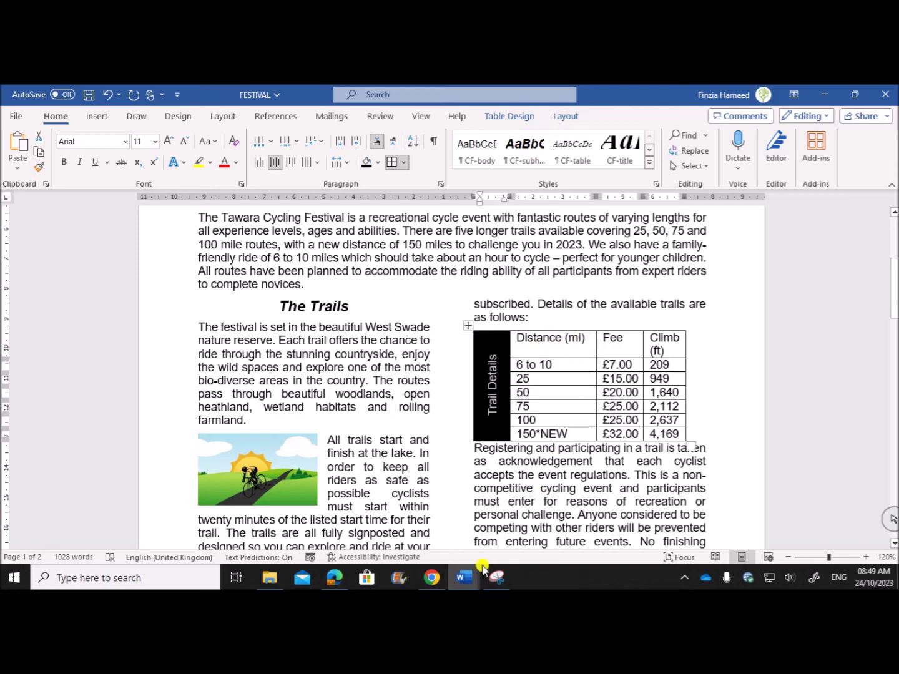
double_click(685, 340)
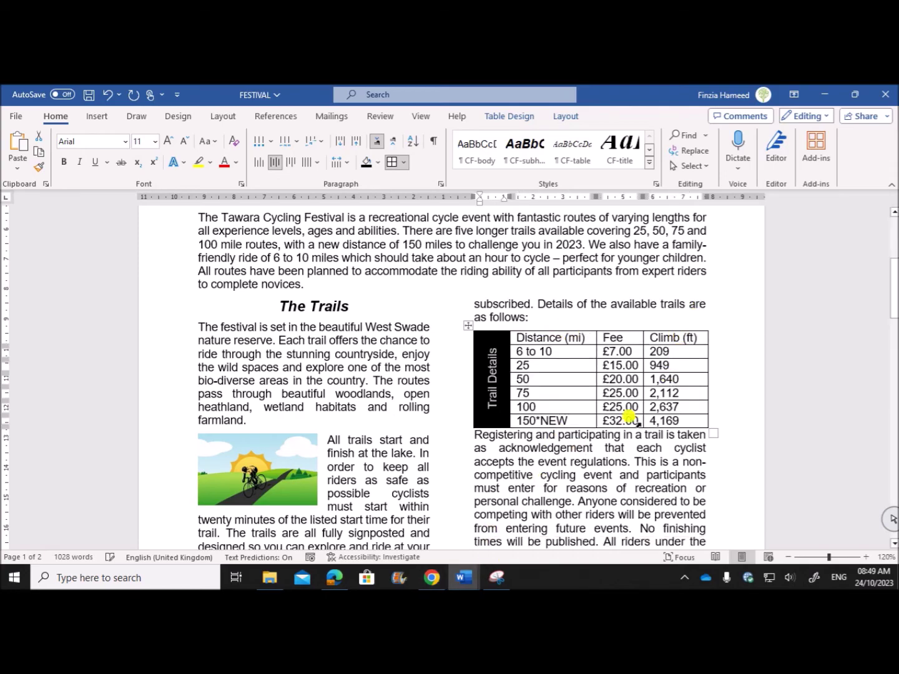
click(335, 577)
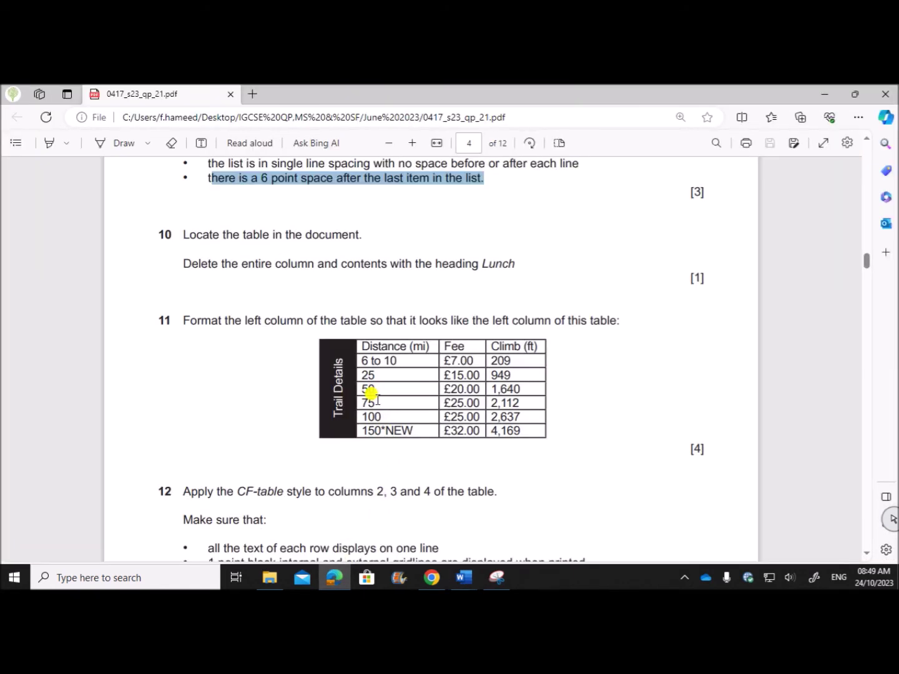
Step: Apply the CF-table style to the FESTIVAL table's Distance, Fee and Climb columns, then return to the question paper
scroll(368, 392, down, 2)
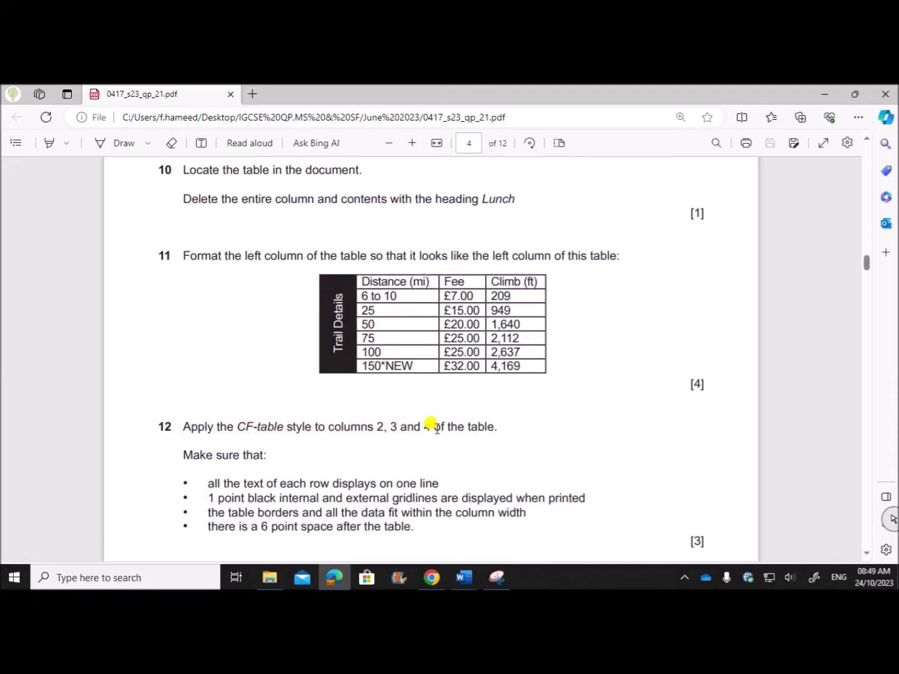
mouse_move(458, 553)
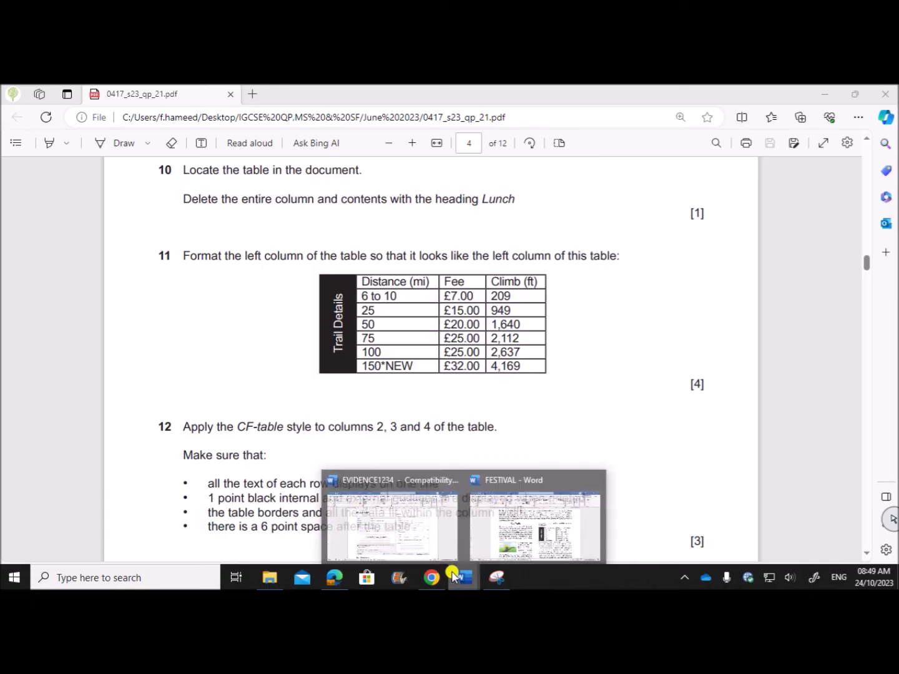
click(536, 527)
drag(512, 333, 700, 414)
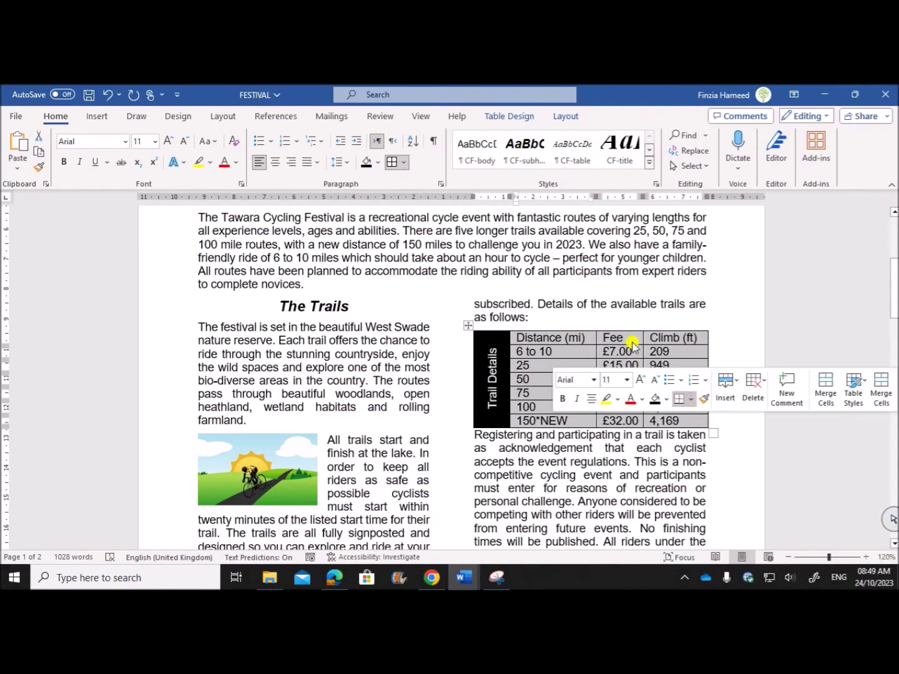
click(569, 160)
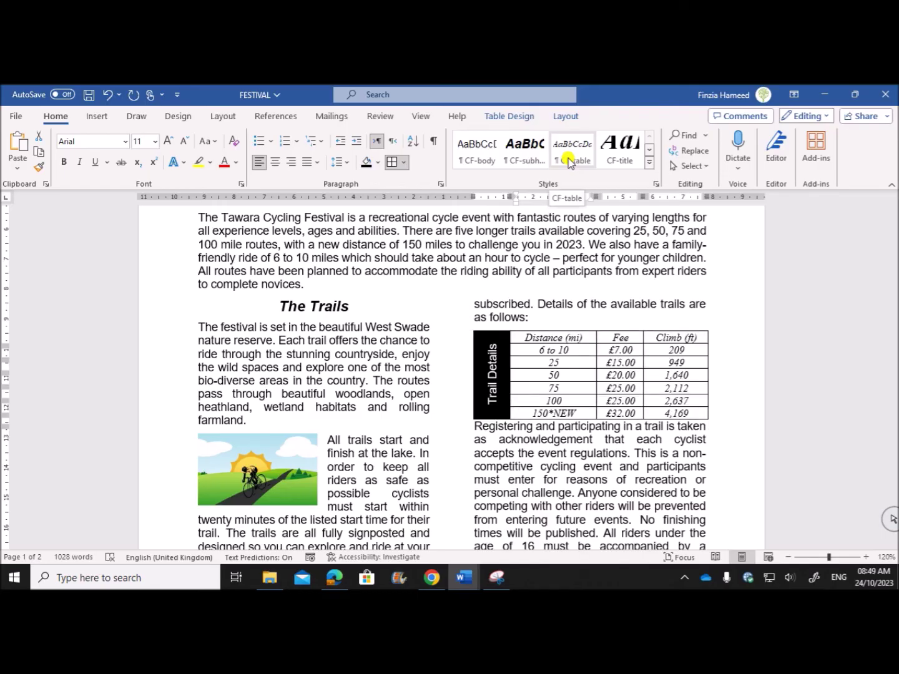
click(332, 578)
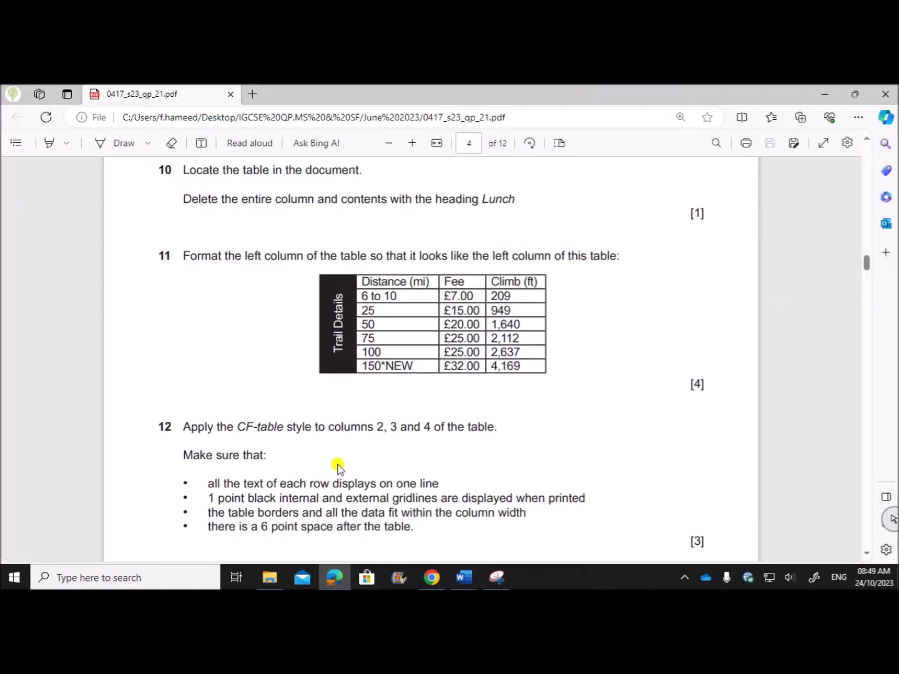
Step: Read questions 12 and 13 in the PDF, then bring the FESTIVAL document back in Word
scroll(337, 468, down, 2)
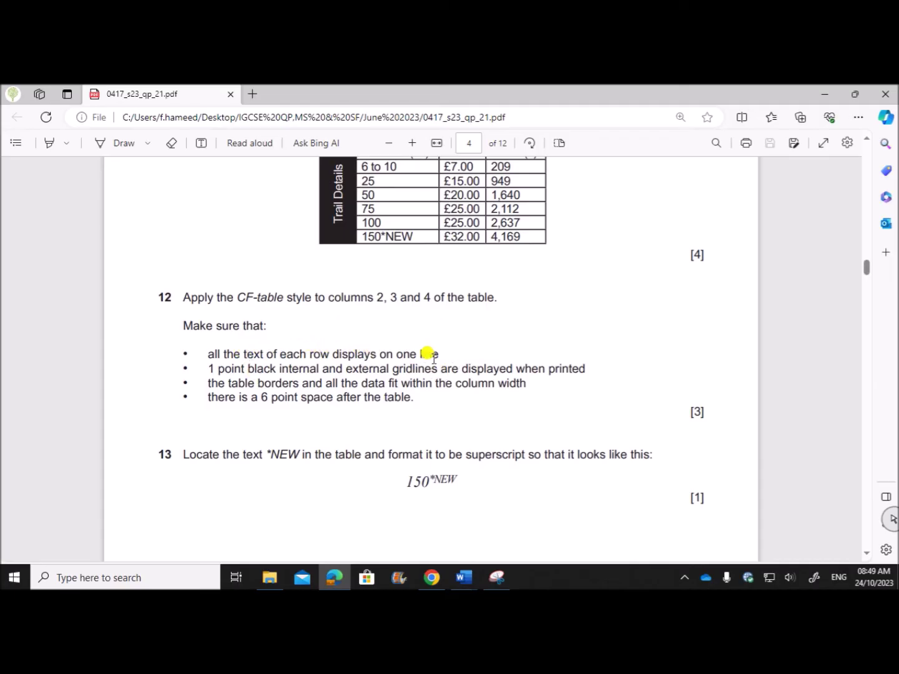
scroll(428, 354, up, 1)
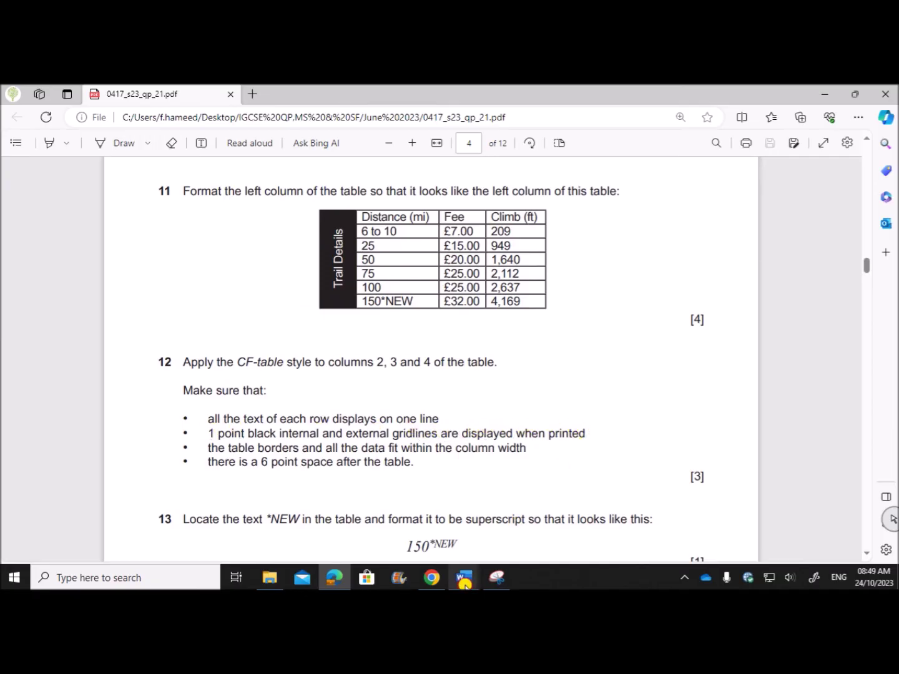
mouse_move(464, 577)
click(518, 511)
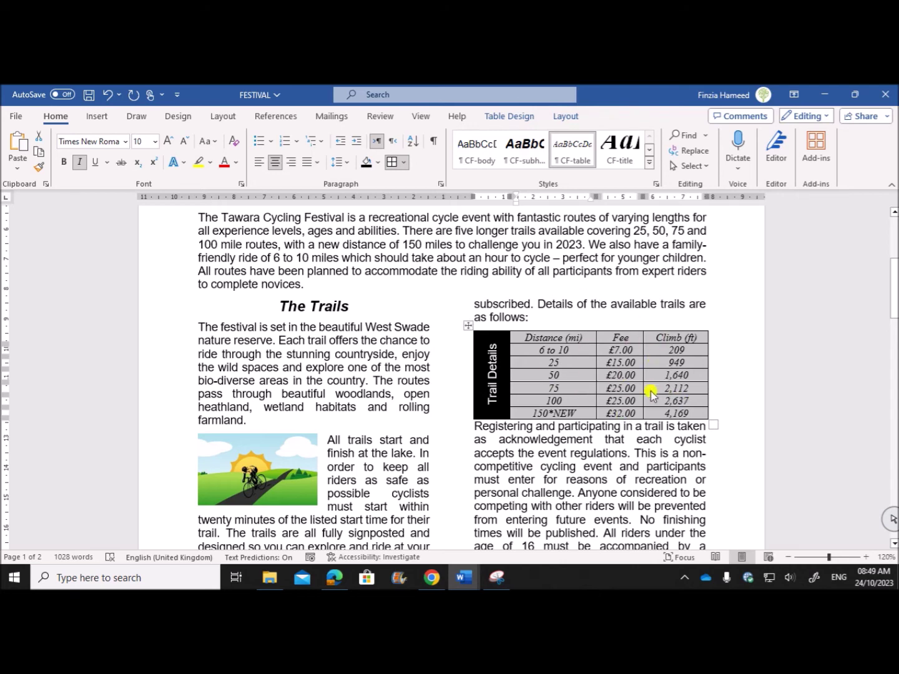
Step: Give the selected table cells 1 pt borders on all lines, then highlight the borders requirement in the PDF
click(404, 162)
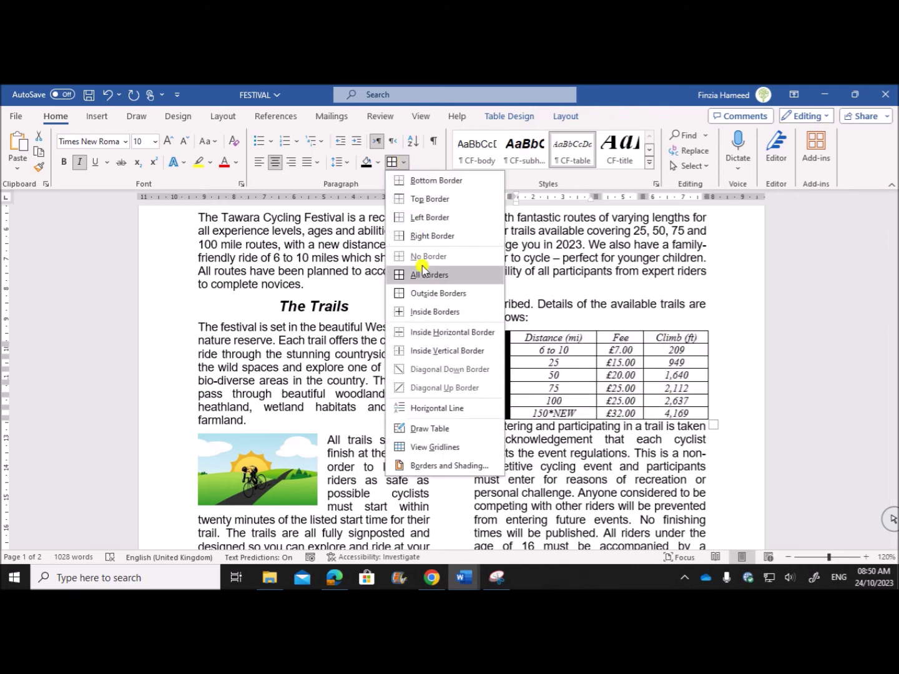
click(431, 465)
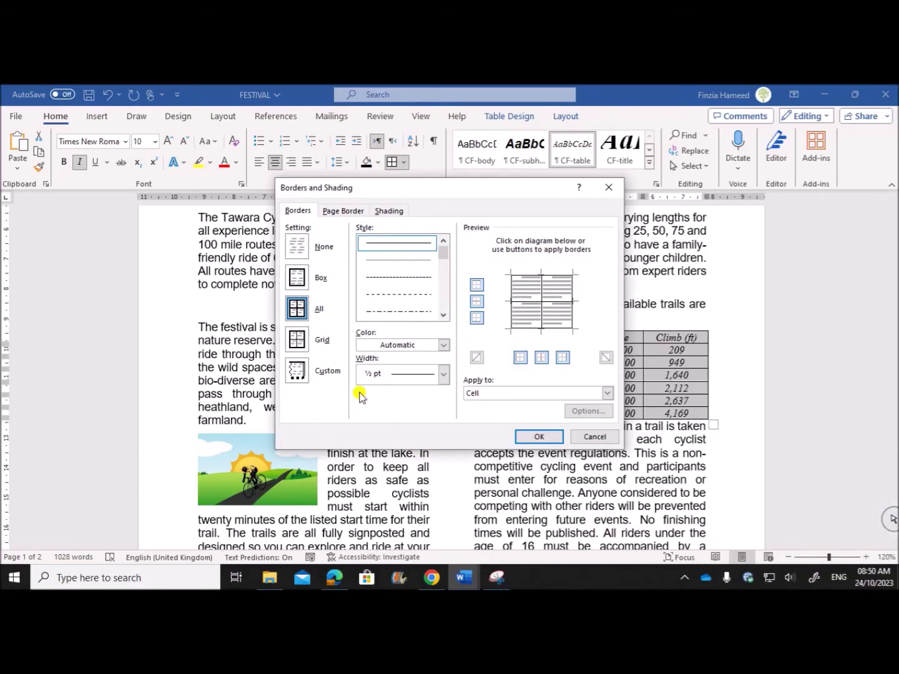
click(442, 374)
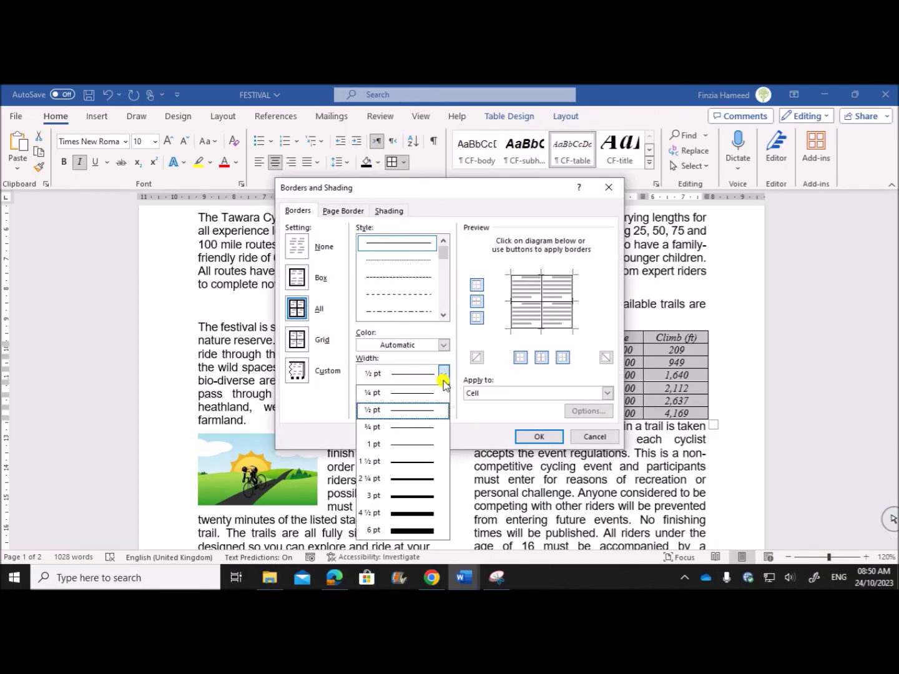
click(404, 445)
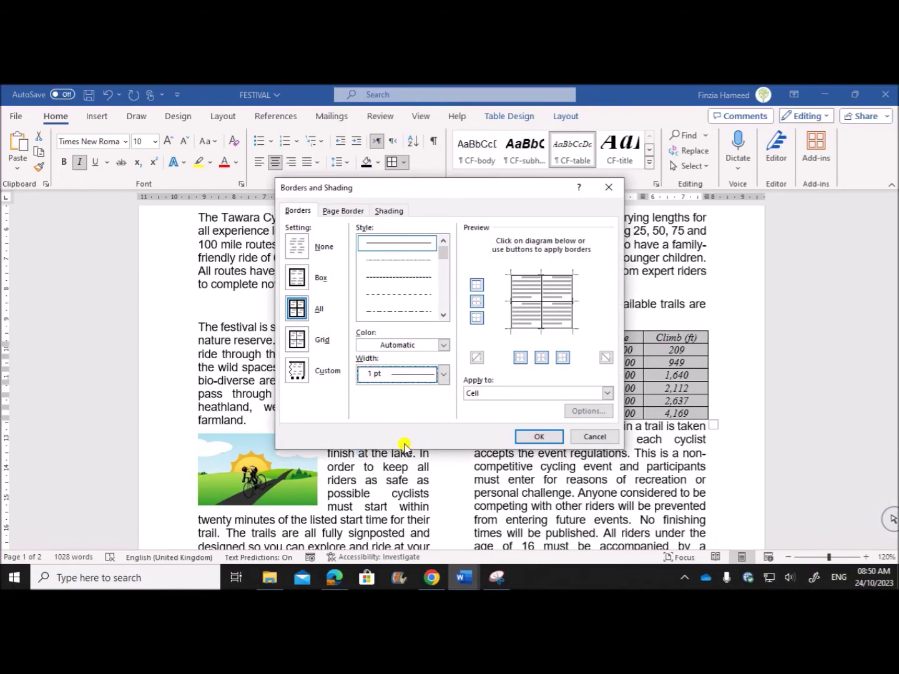
click(540, 436)
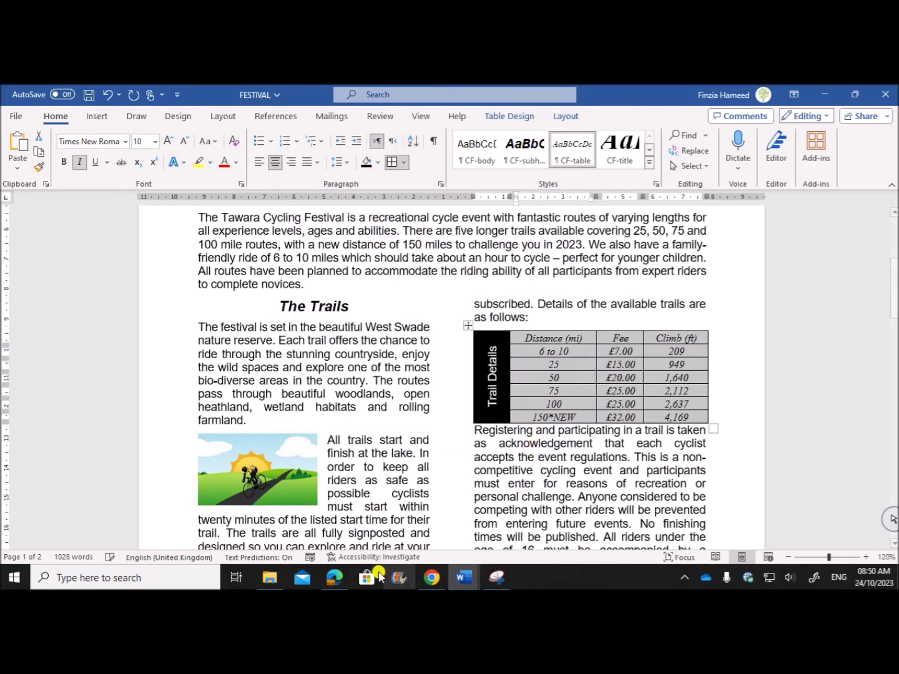
click(334, 577)
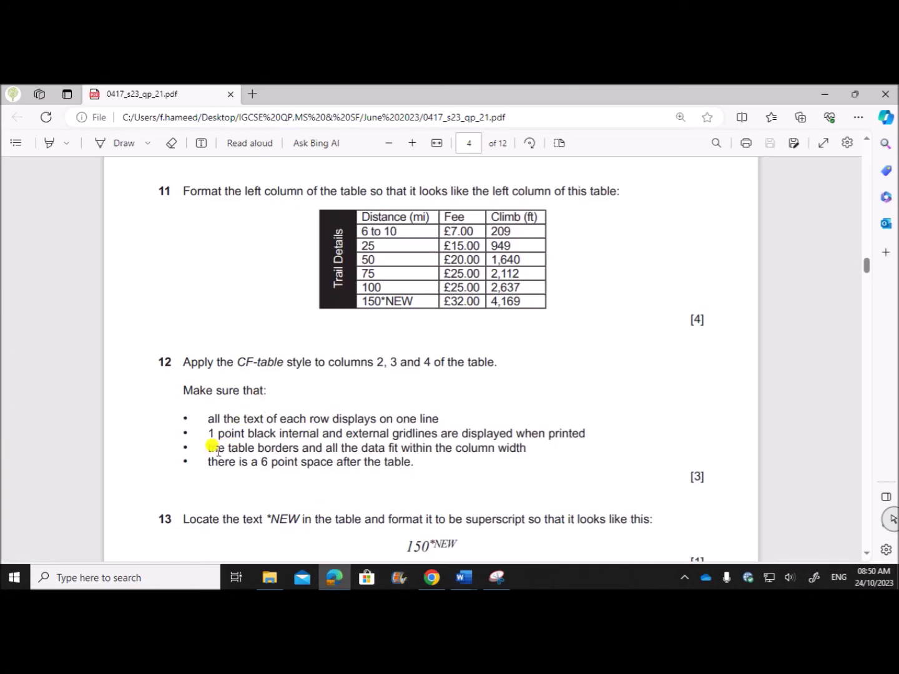
drag(209, 447, 527, 448)
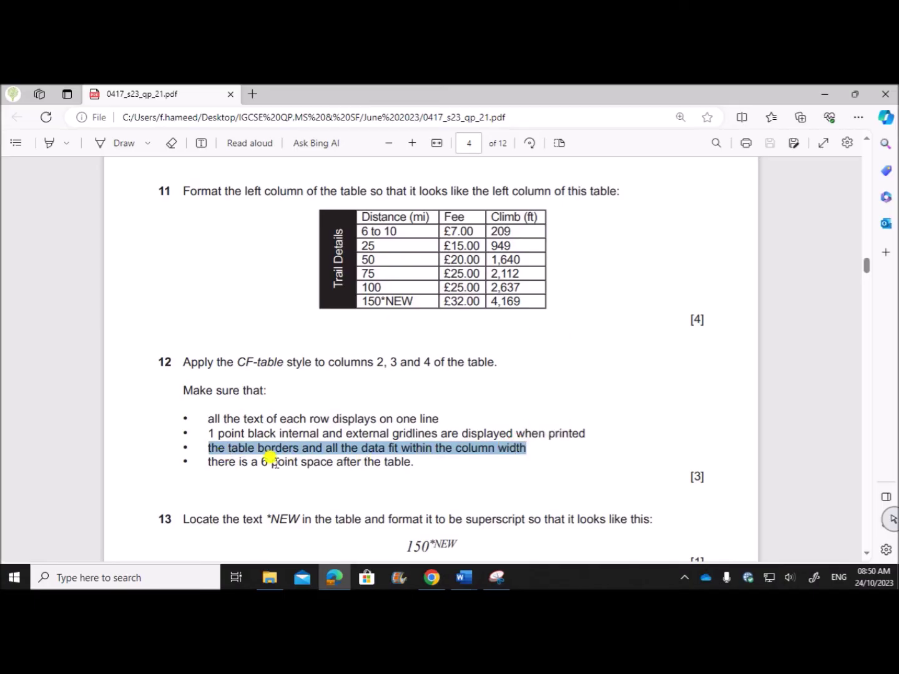
Step: Select the 'Registering and participating' paragraph below the FESTIVAL table
click(463, 575)
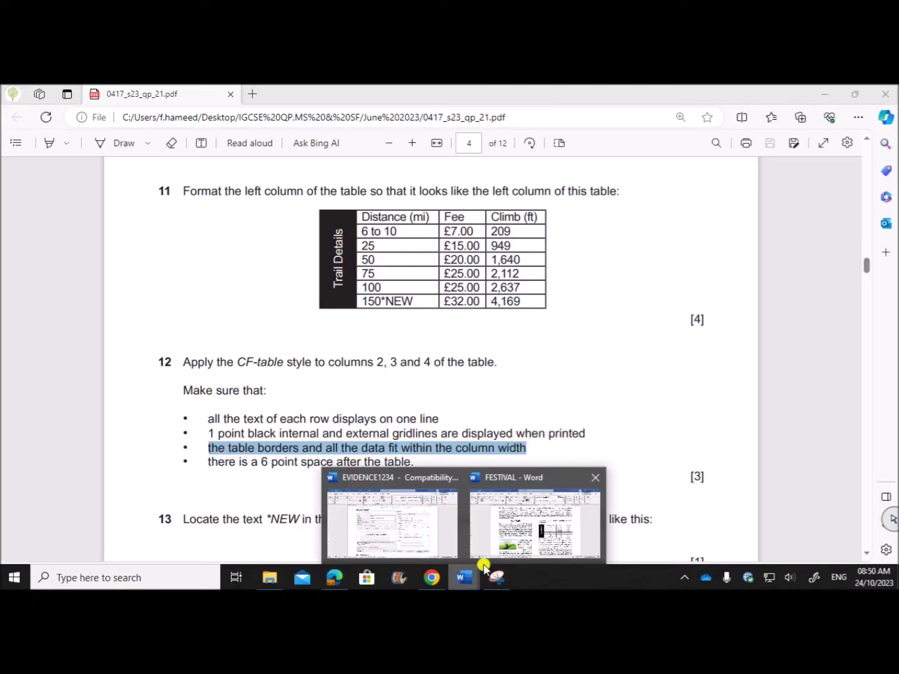
click(513, 531)
scroll(558, 484, down, 2)
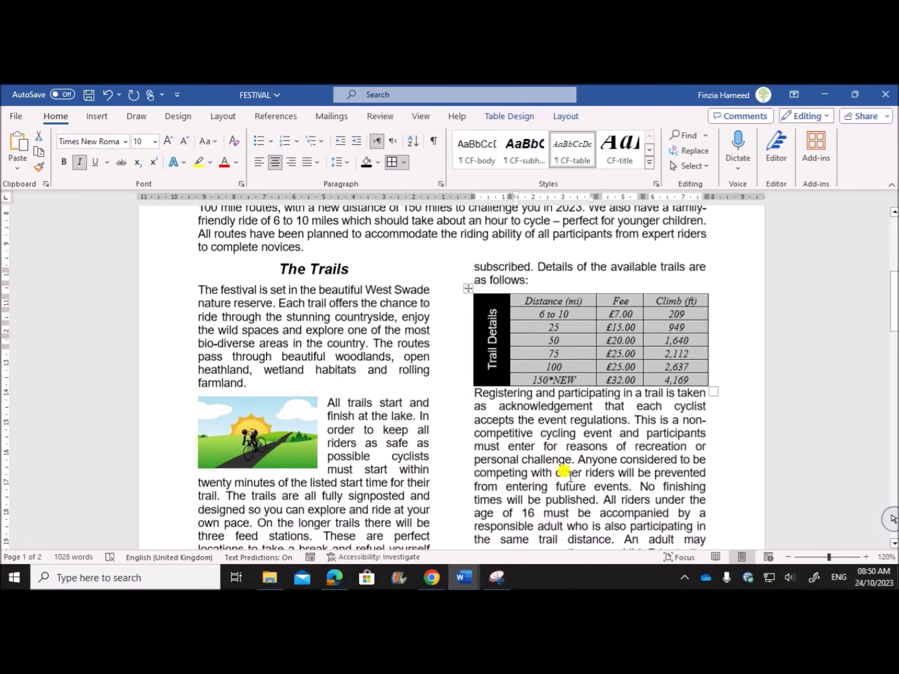
click(634, 447)
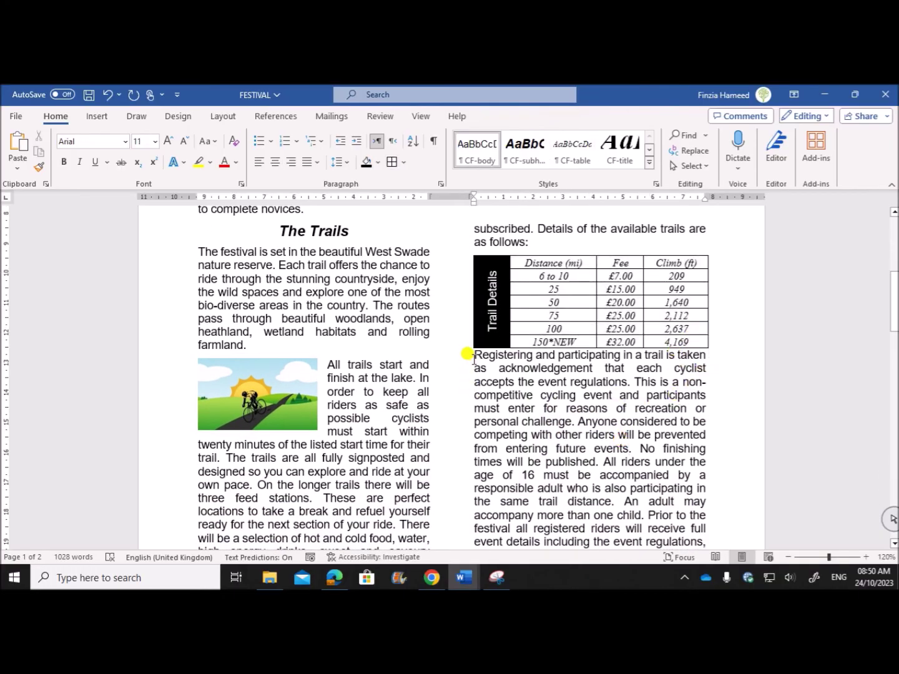
drag(467, 354, 596, 513)
Step: Add spacing before that paragraph to leave a gap after the table, then return to question 13
right_click(545, 334)
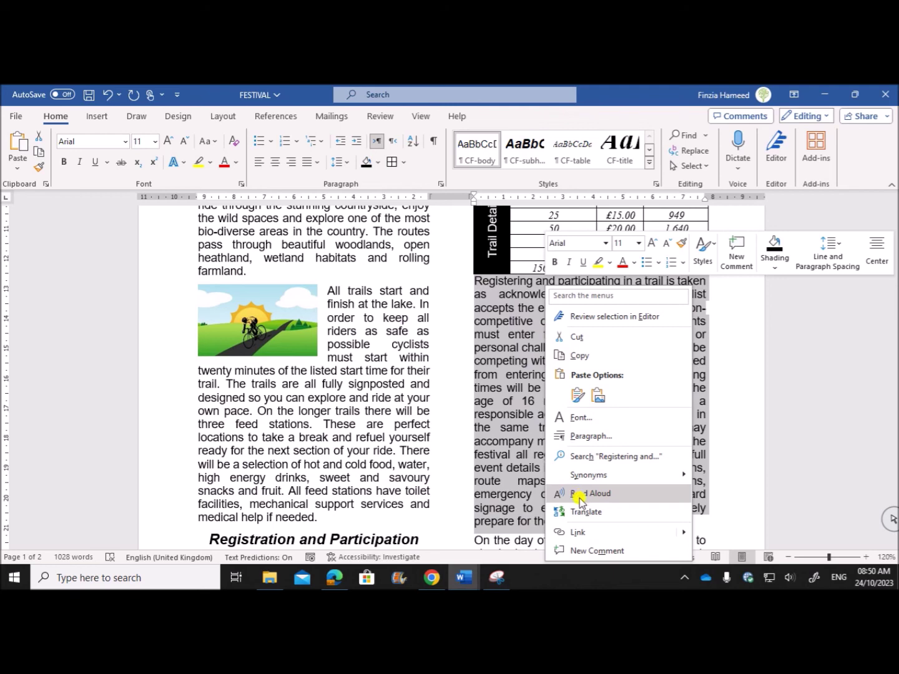
click(588, 436)
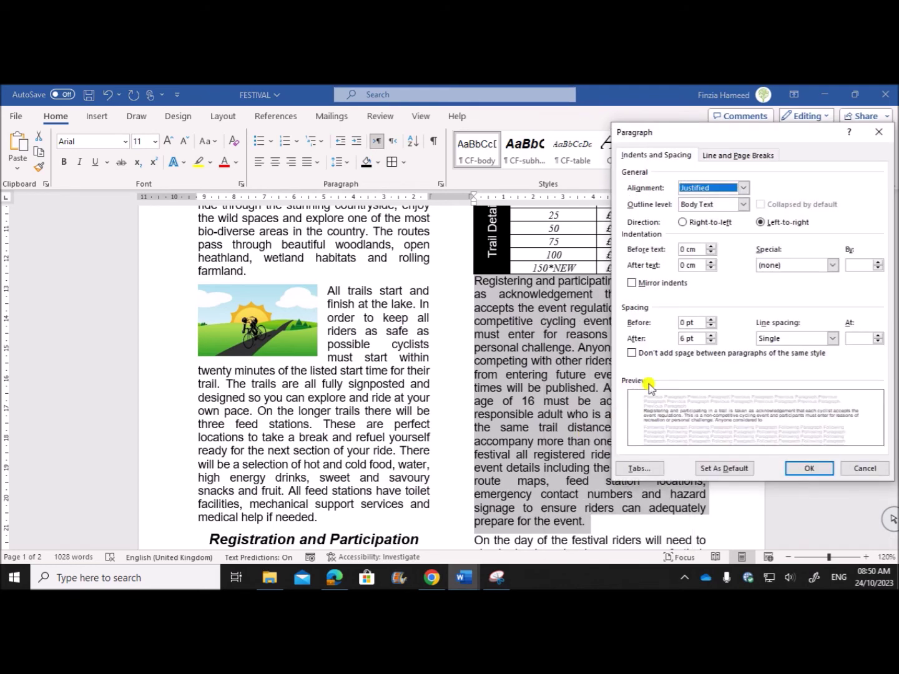
double_click(683, 322)
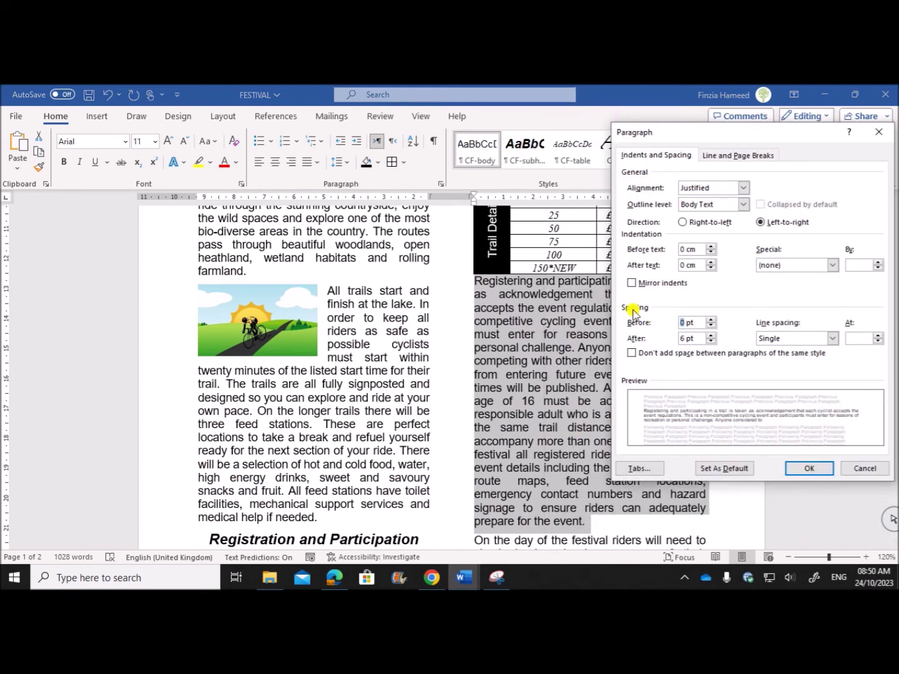
click(806, 467)
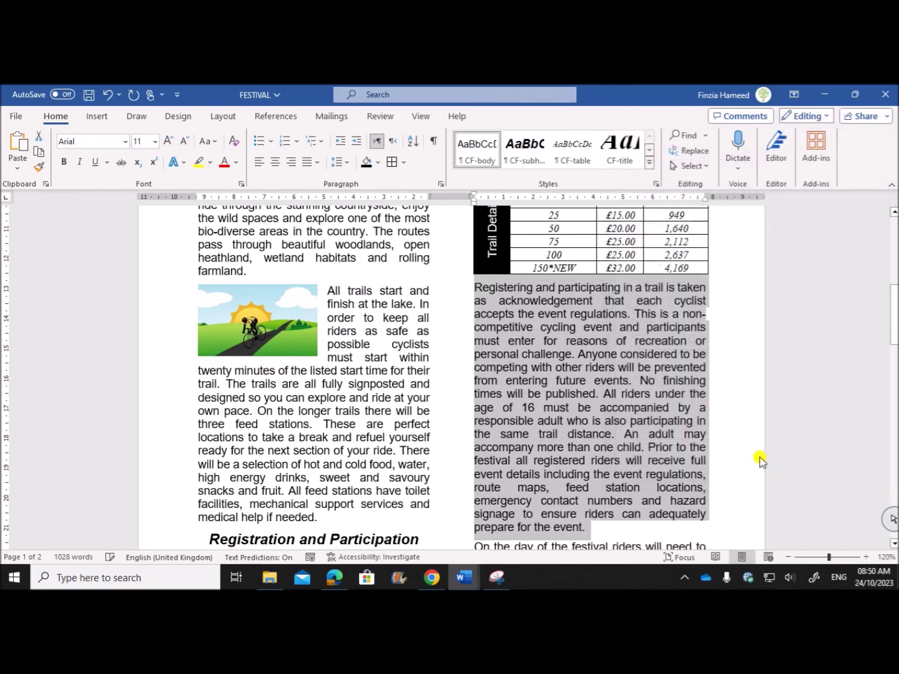
click(548, 492)
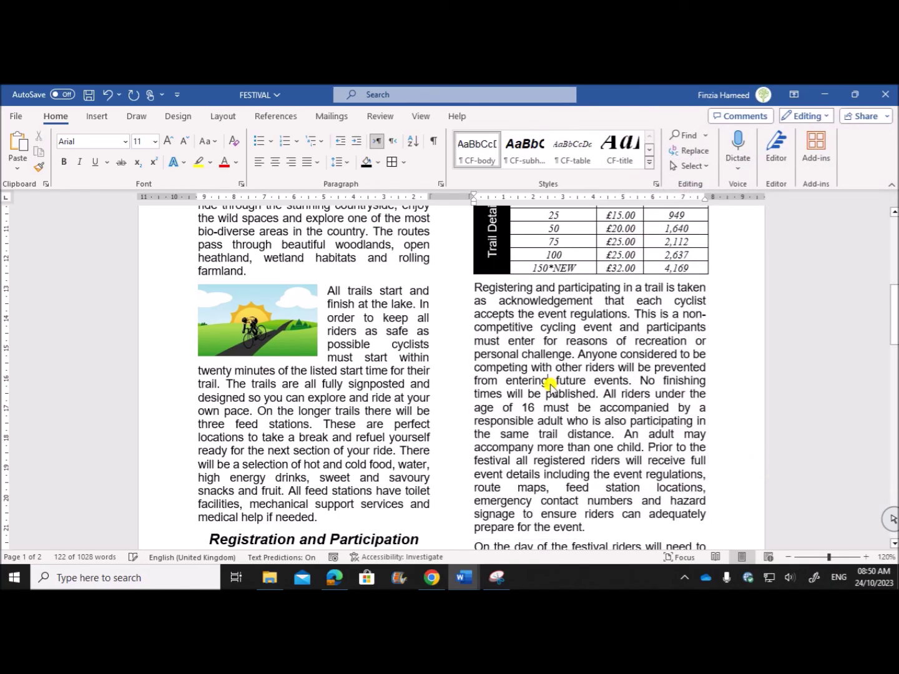
click(335, 577)
scroll(367, 467, down, 3)
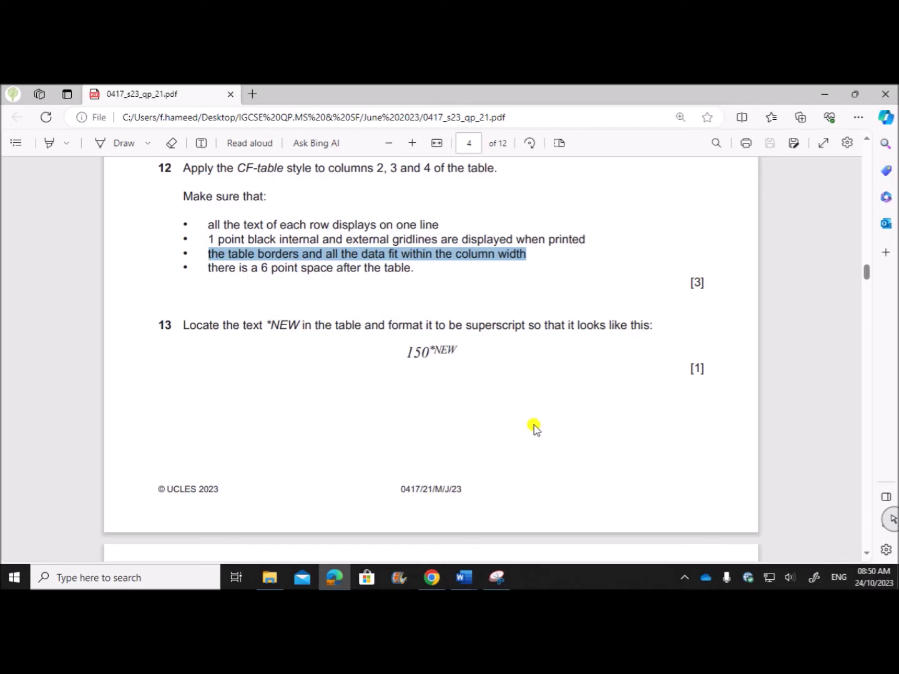
Step: Glance over the FESTIVAL table in Word, then go back to the question paper
click(463, 577)
click(569, 523)
scroll(593, 417, up, 3)
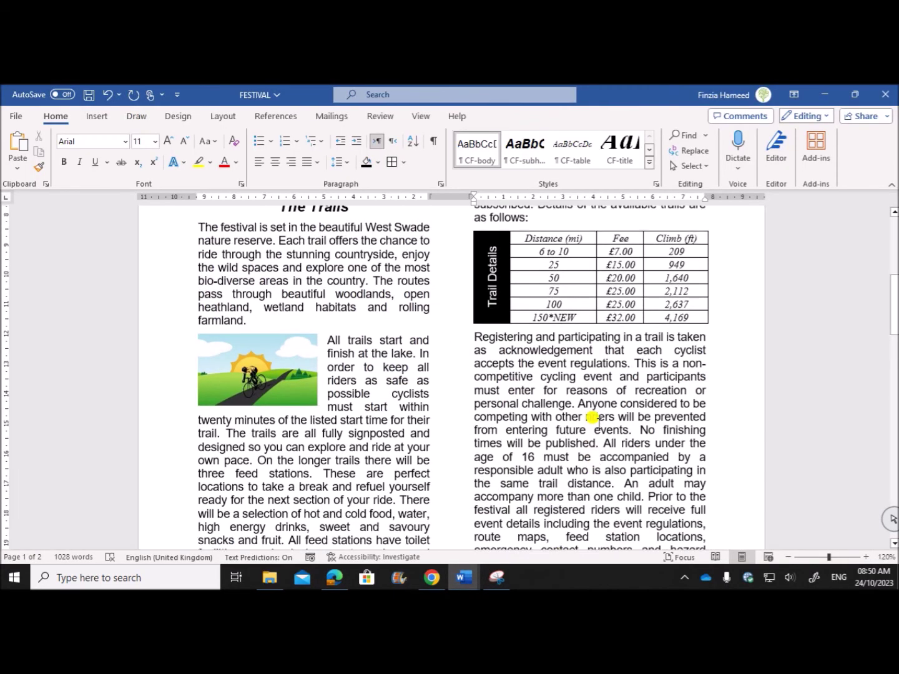
click(335, 577)
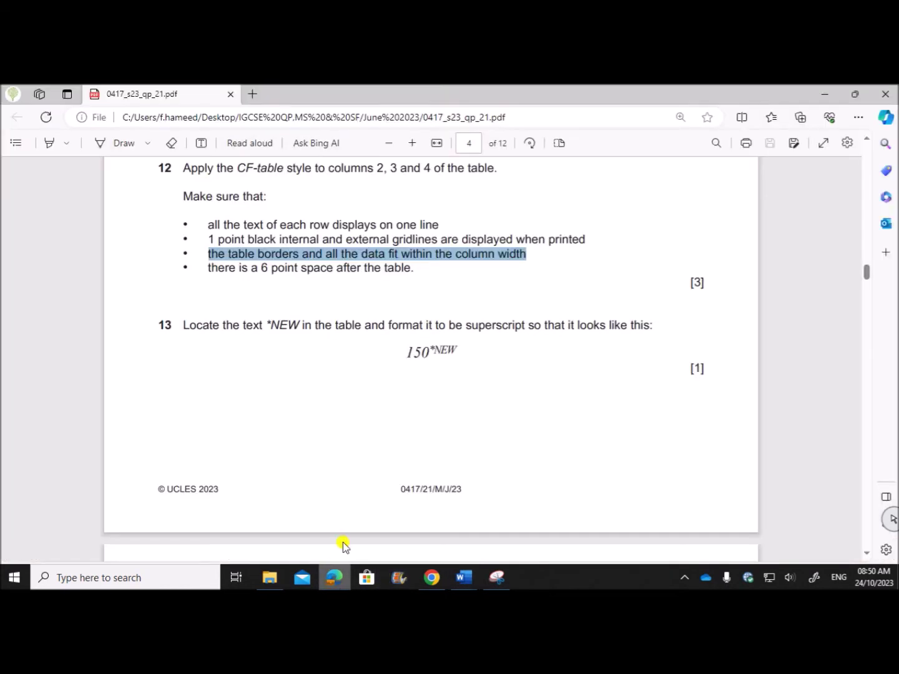
Step: Make *NEW after 150 in the last Distance cell superscript, then scroll the PDF to question 14
click(464, 577)
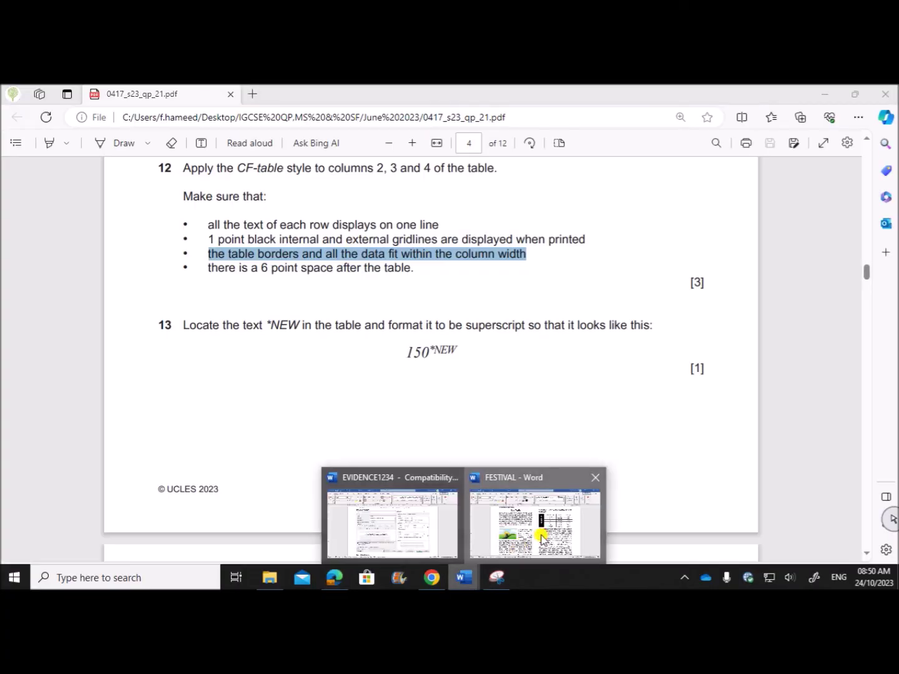
click(541, 536)
drag(549, 341, 573, 340)
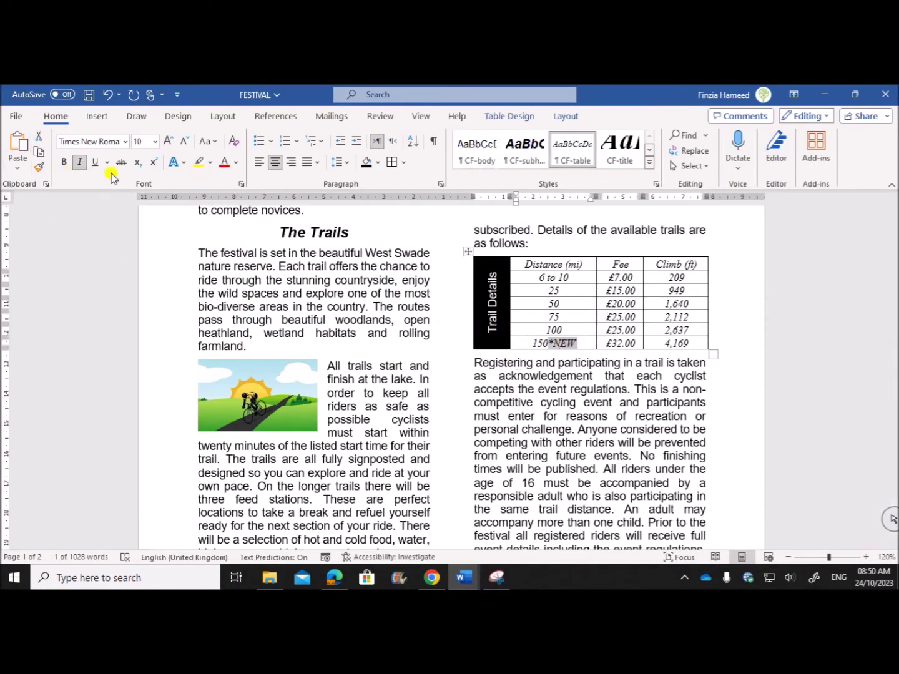
click(155, 164)
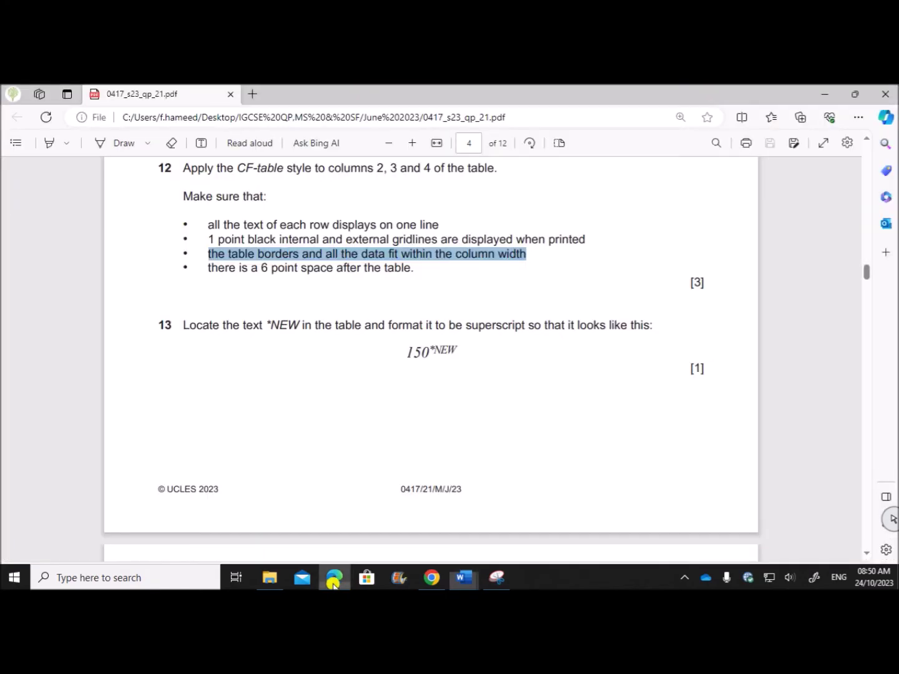
click(335, 577)
scroll(342, 446, down, 3)
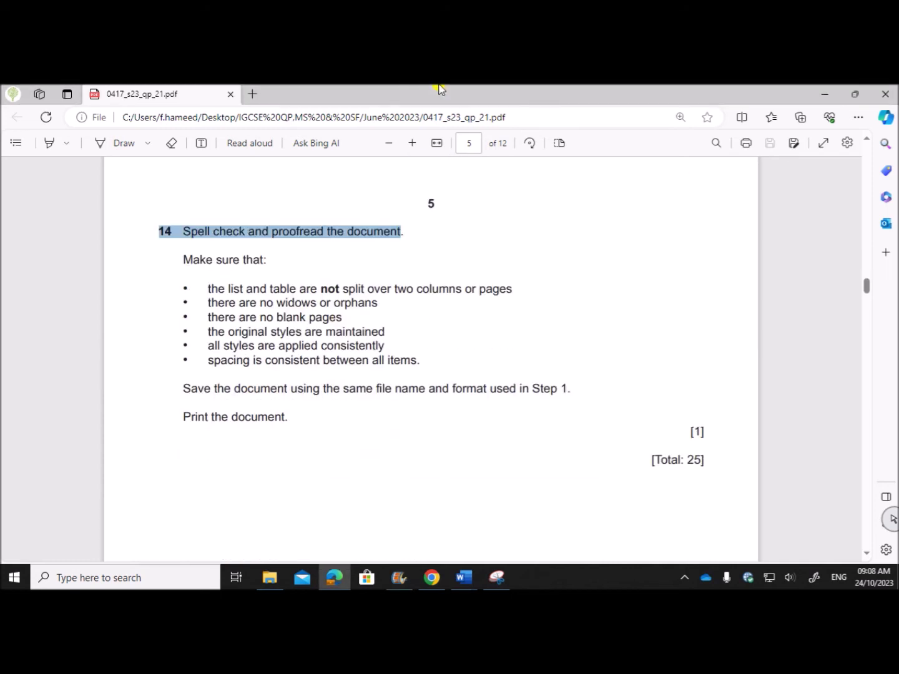
Step: Highlight question 14's spell-check instruction and place the cursor at the start of FESTIVAL's title
click(268, 295)
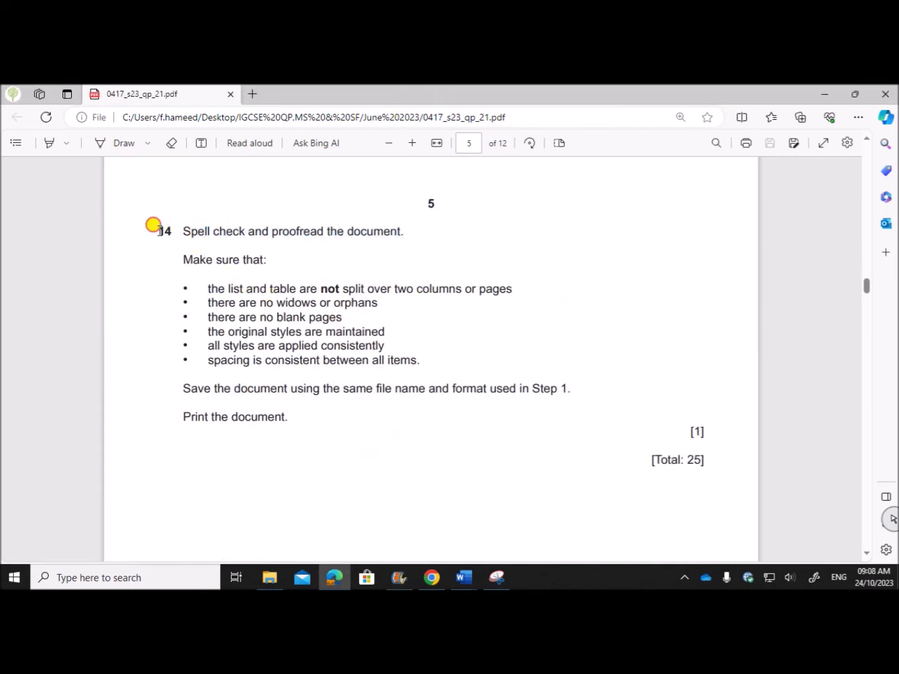
drag(159, 231, 414, 233)
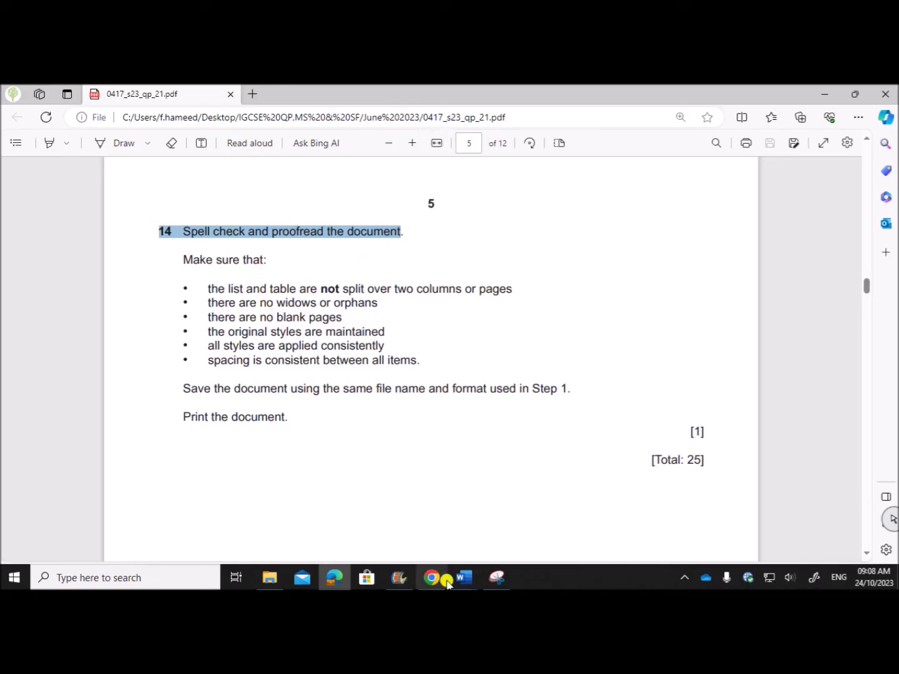
mouse_move(463, 577)
click(528, 543)
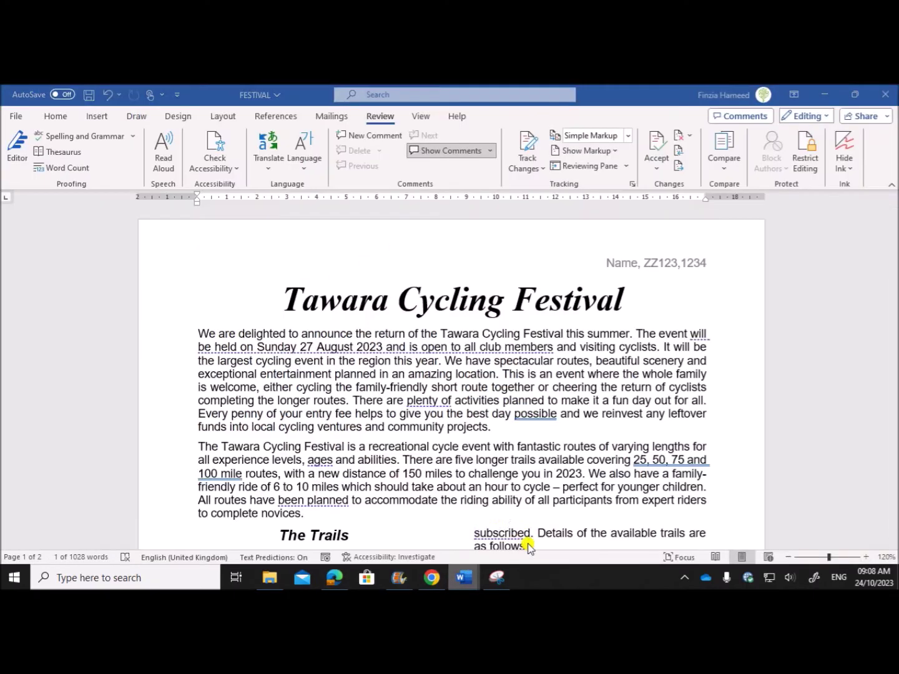
click(284, 300)
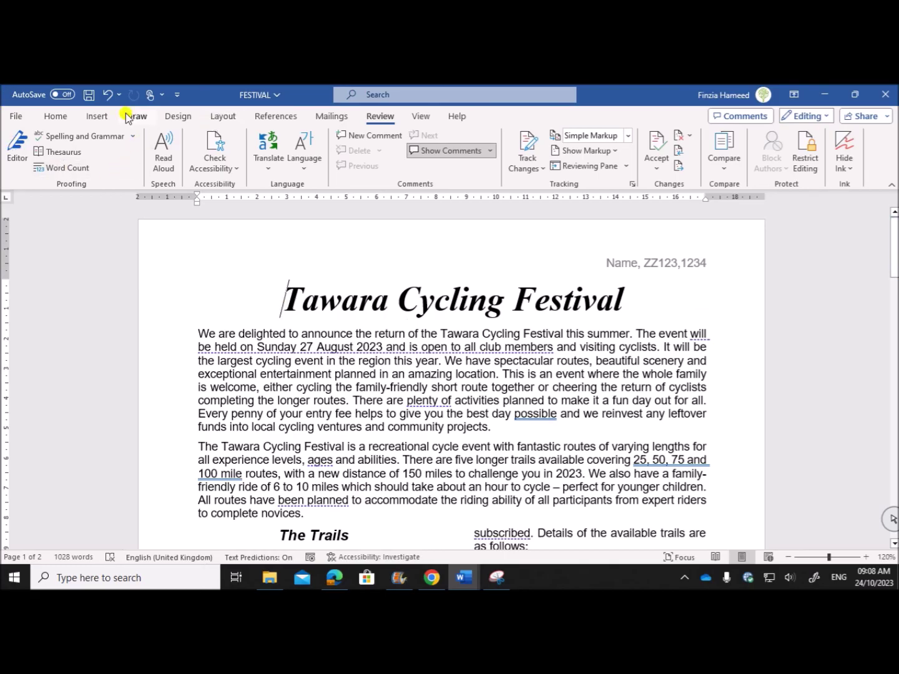
Step: Run Spelling and Grammar, ignoring all six comma and hyphenation suggestions, then close the Editor pane
click(58, 138)
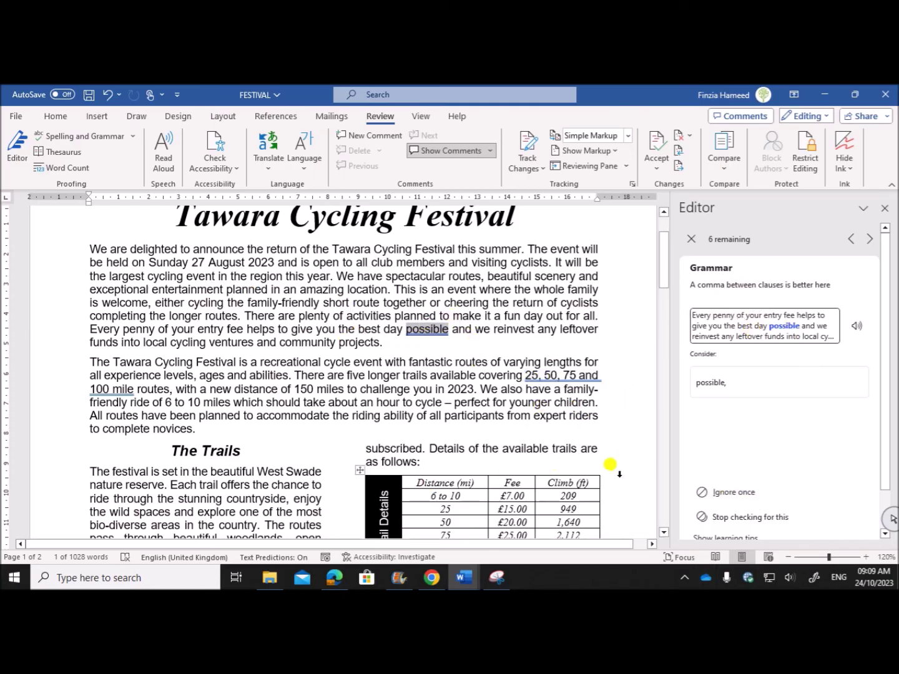
click(729, 494)
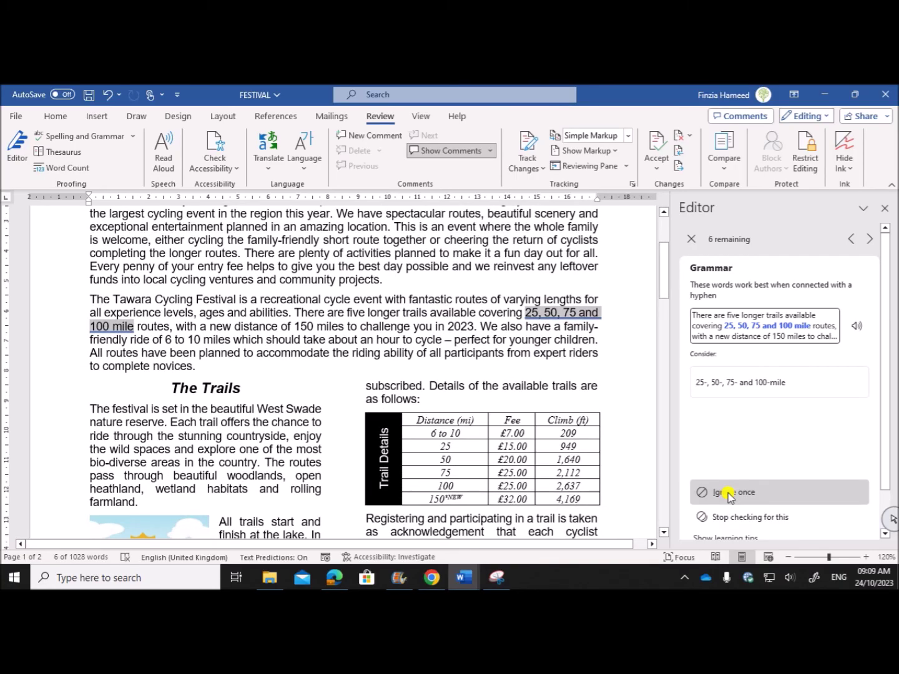
click(729, 494)
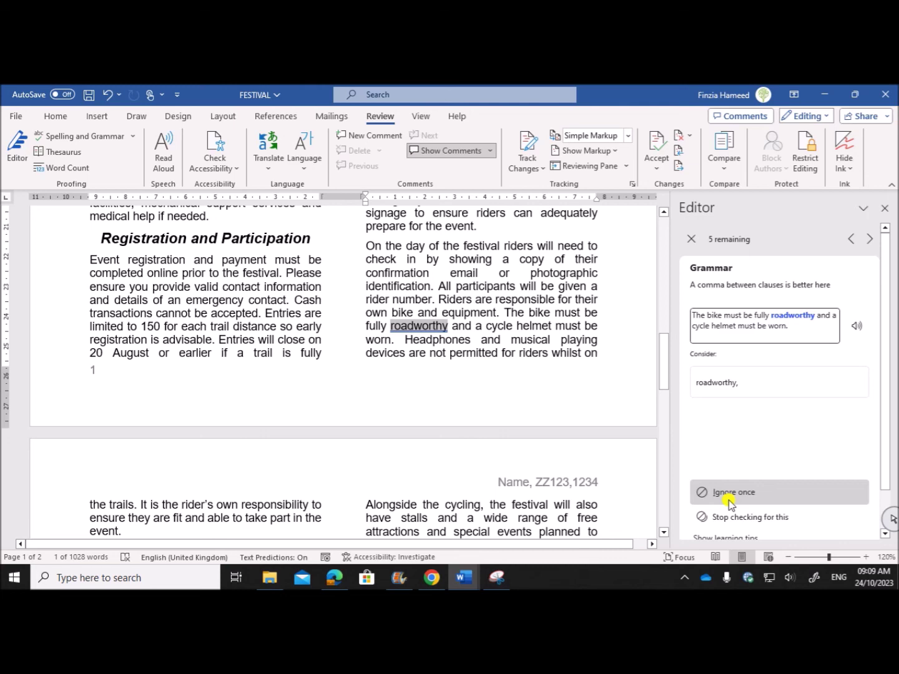
click(729, 494)
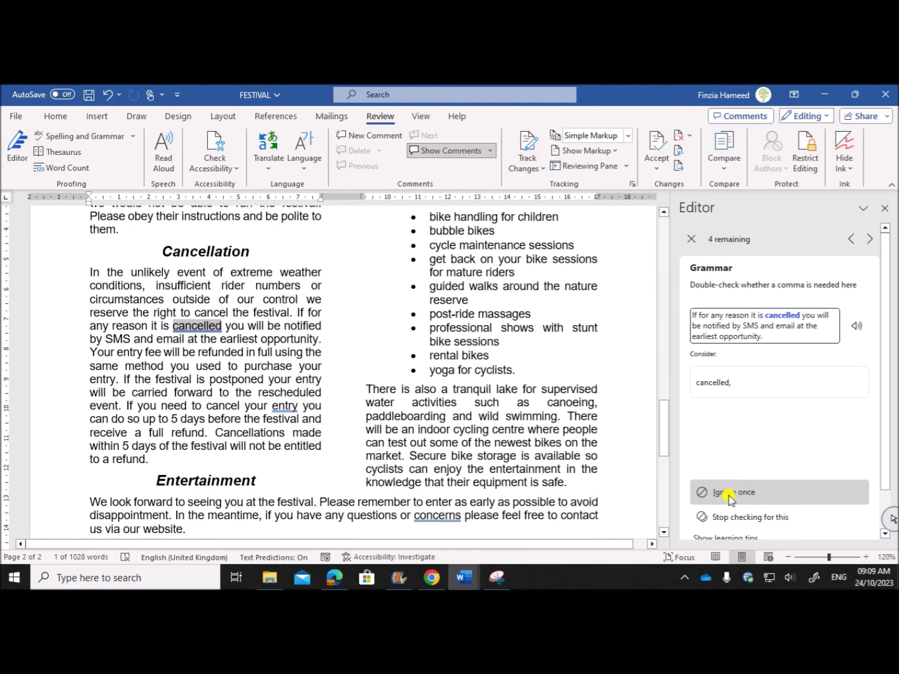
click(729, 494)
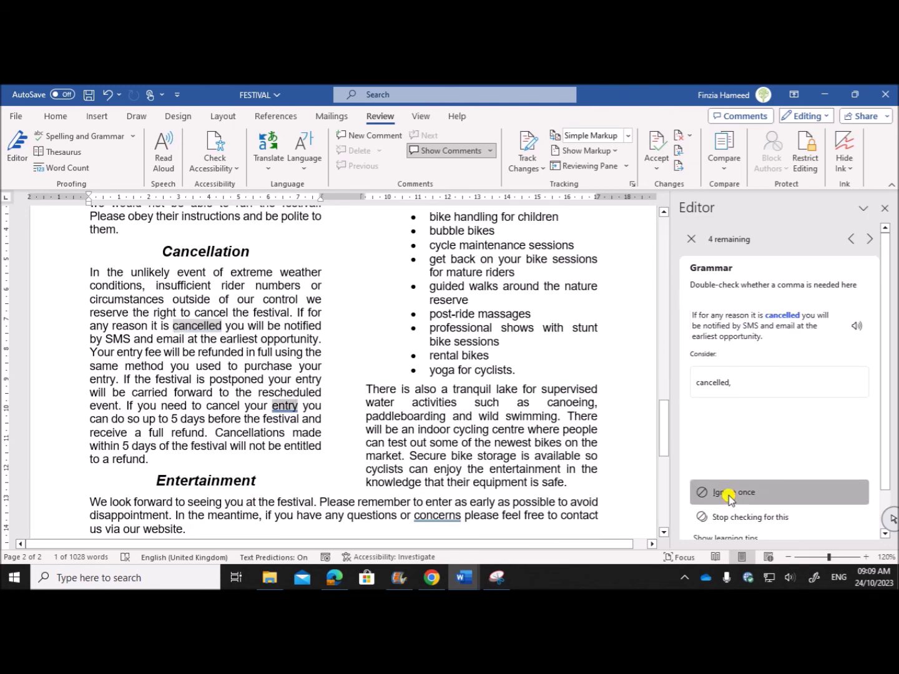
click(729, 494)
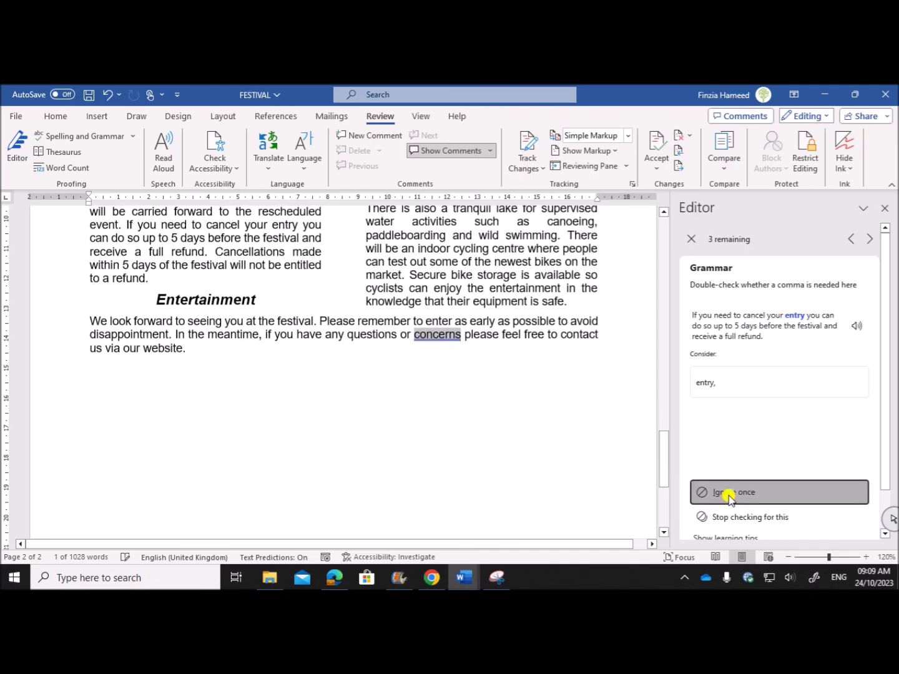
click(729, 494)
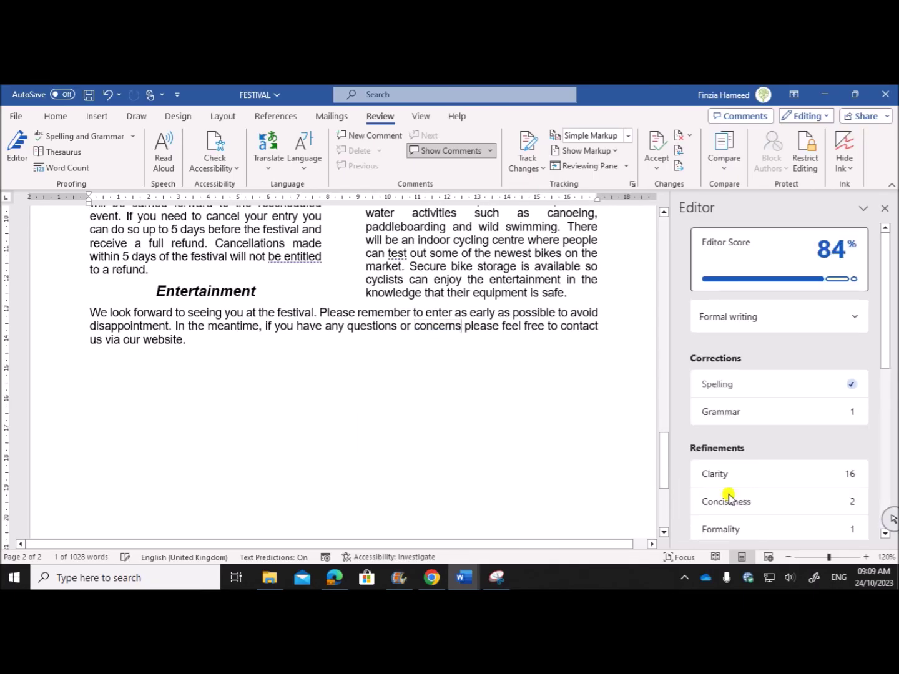
click(882, 211)
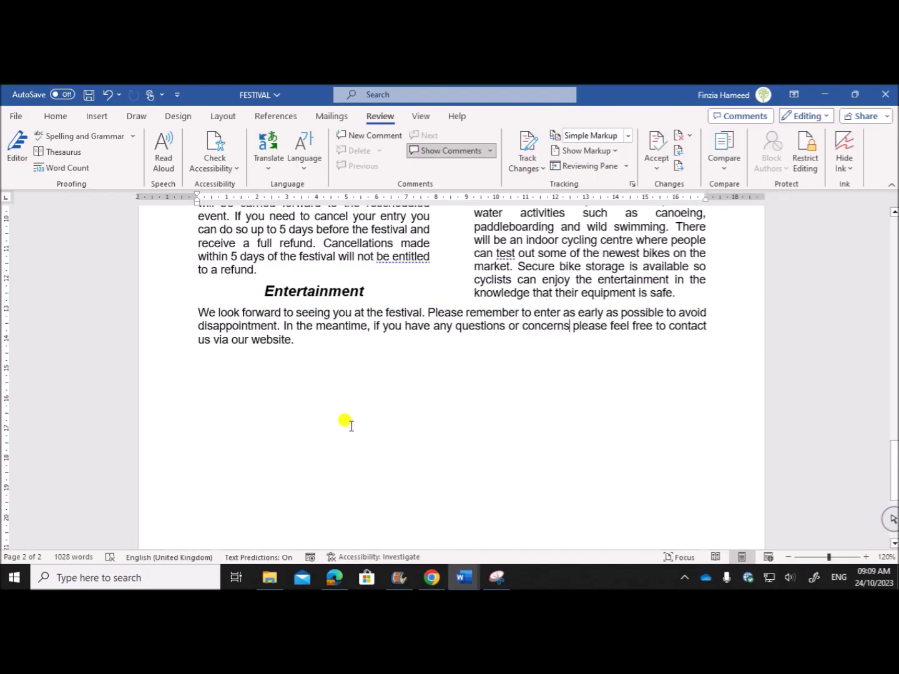
click(334, 577)
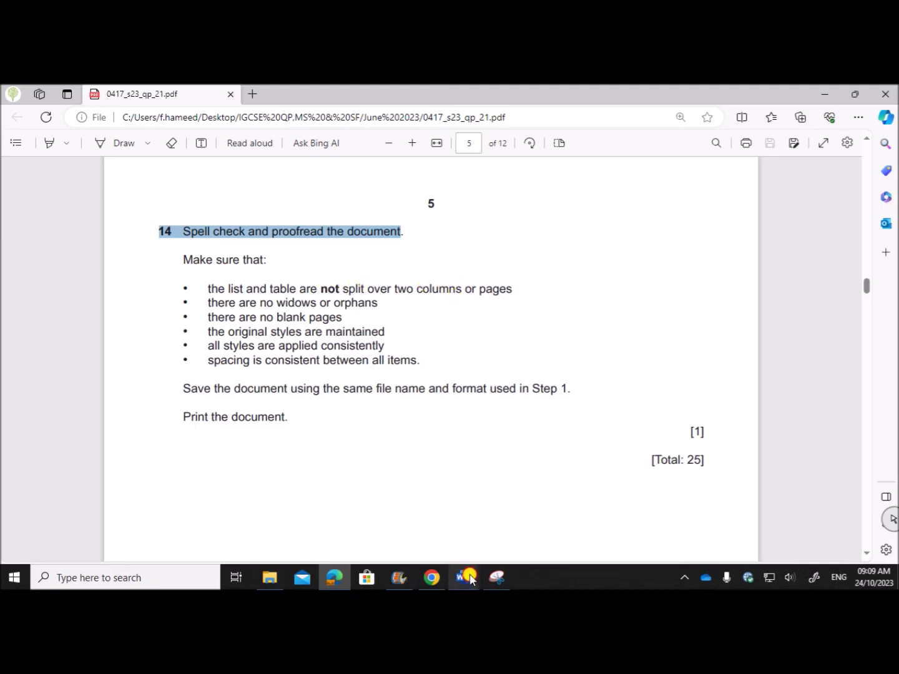
Step: Look over the FESTIVAL document, then highlight the no widows or orphans requirement in the PDF
mouse_move(464, 577)
click(530, 534)
scroll(521, 463, up, 6)
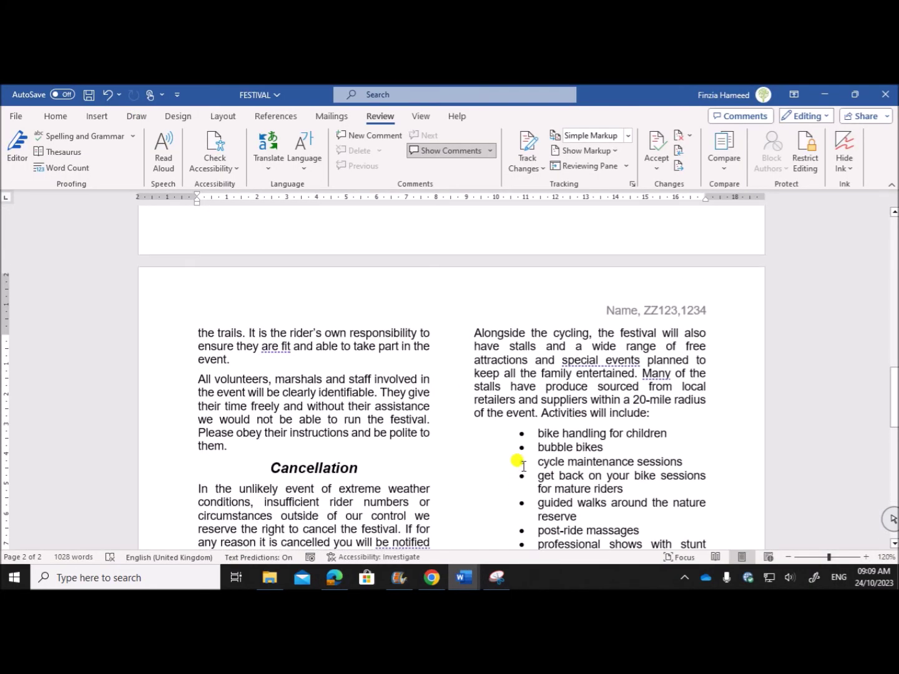
scroll(541, 452, down, 4)
scroll(543, 413, up, 15)
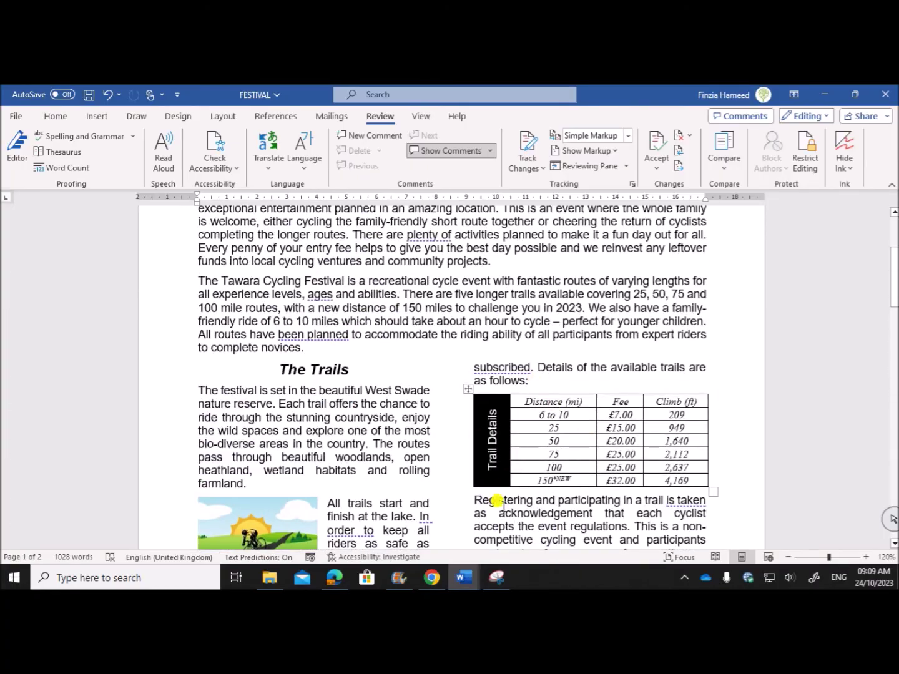
click(334, 577)
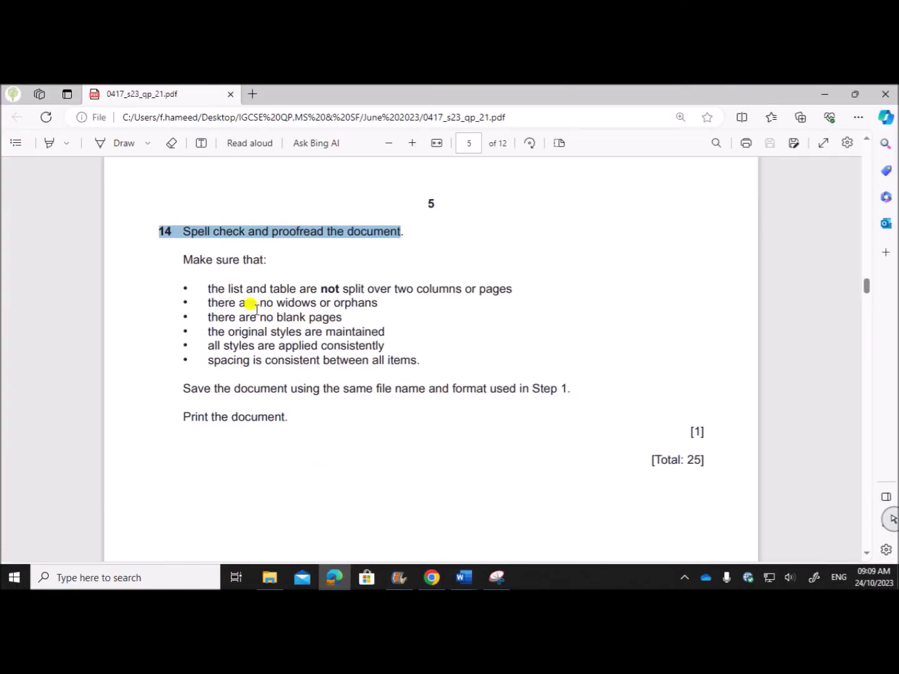
drag(224, 303, 372, 303)
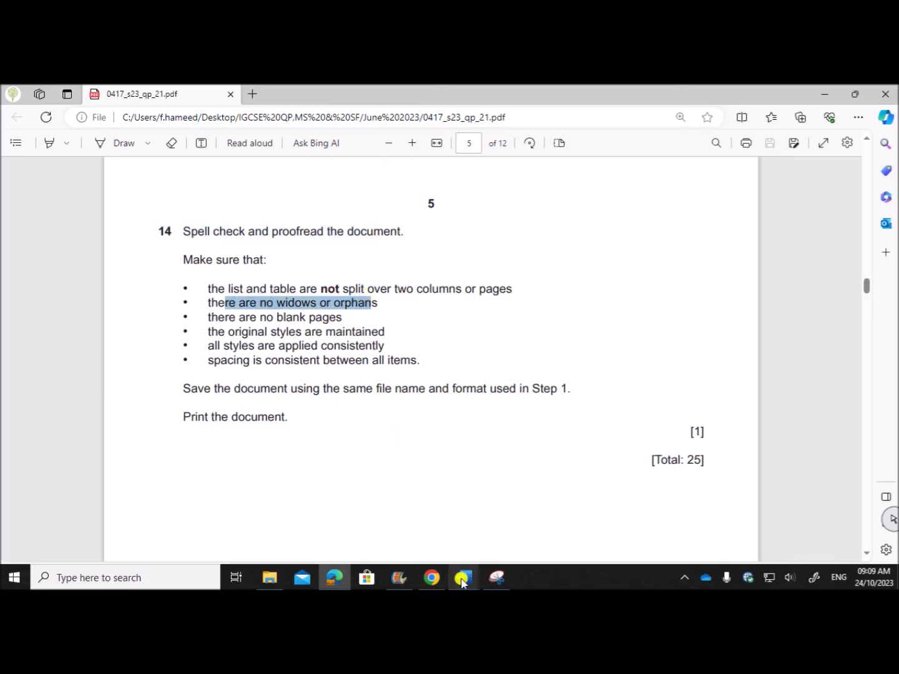
Step: Turn on Widow/Orphan control for the trails paragraph under Paragraph > Line and Page Breaks
mouse_move(464, 577)
click(530, 521)
scroll(435, 477, down, 3)
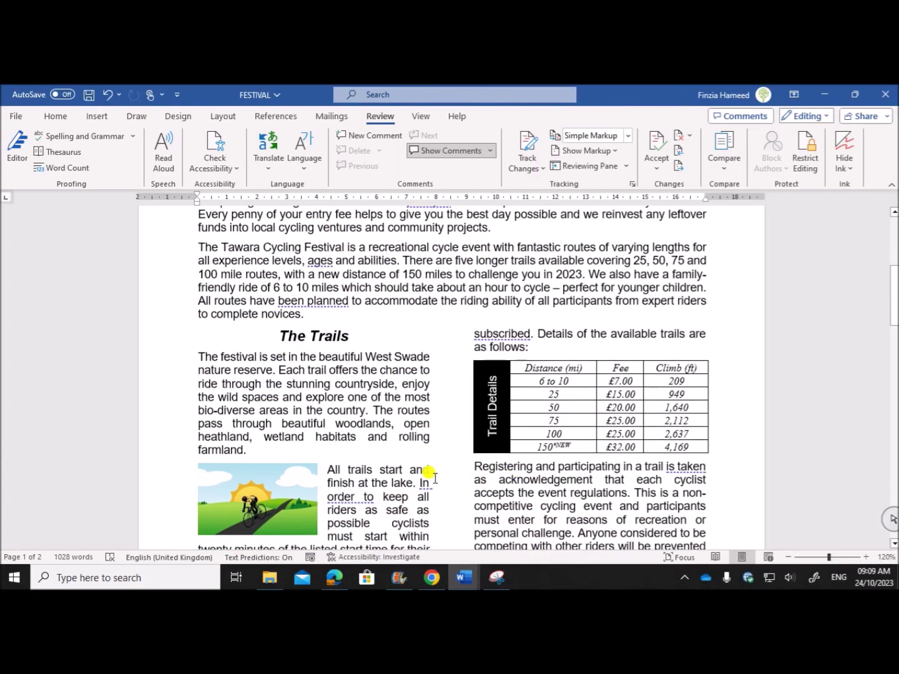
scroll(436, 477, down, 3)
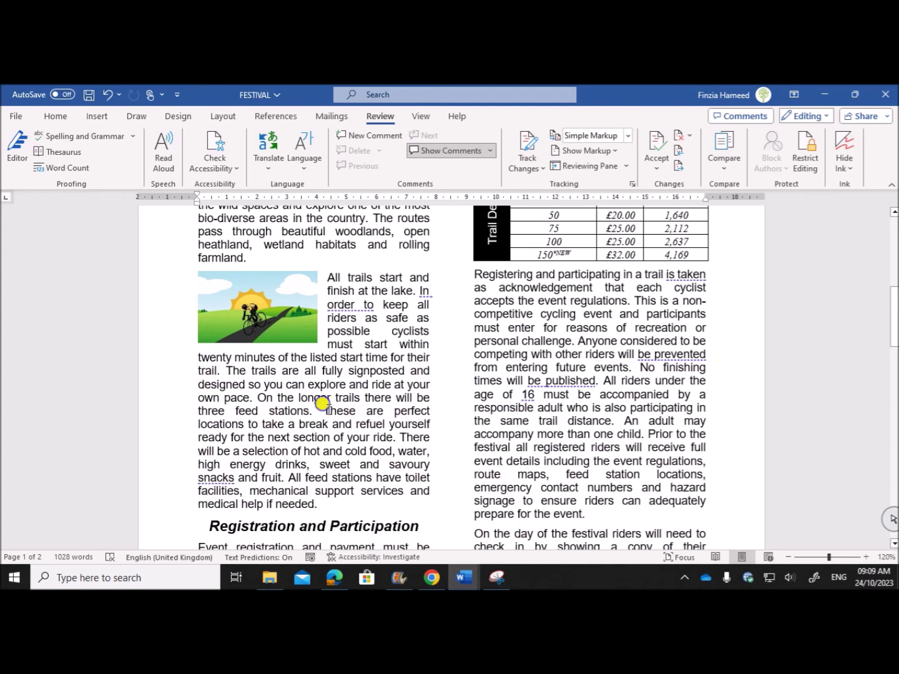
right_click(324, 407)
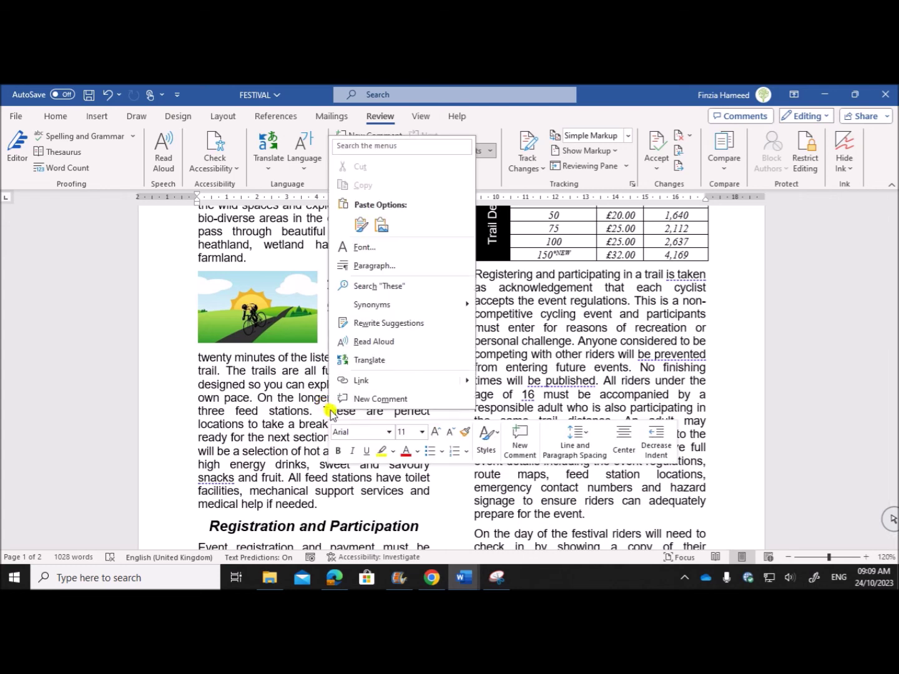
click(376, 266)
click(216, 231)
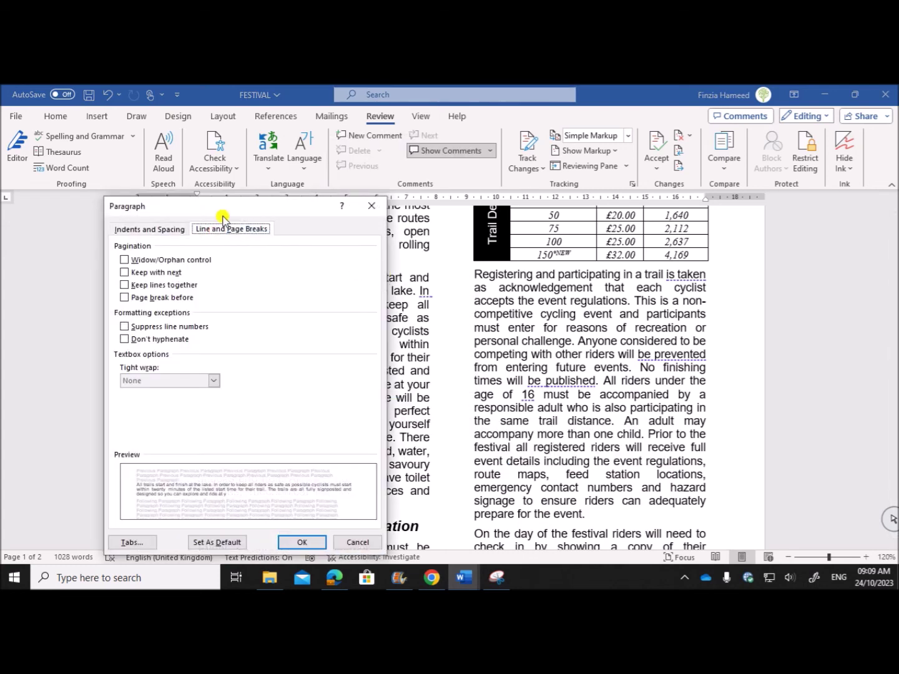
drag(225, 206, 352, 199)
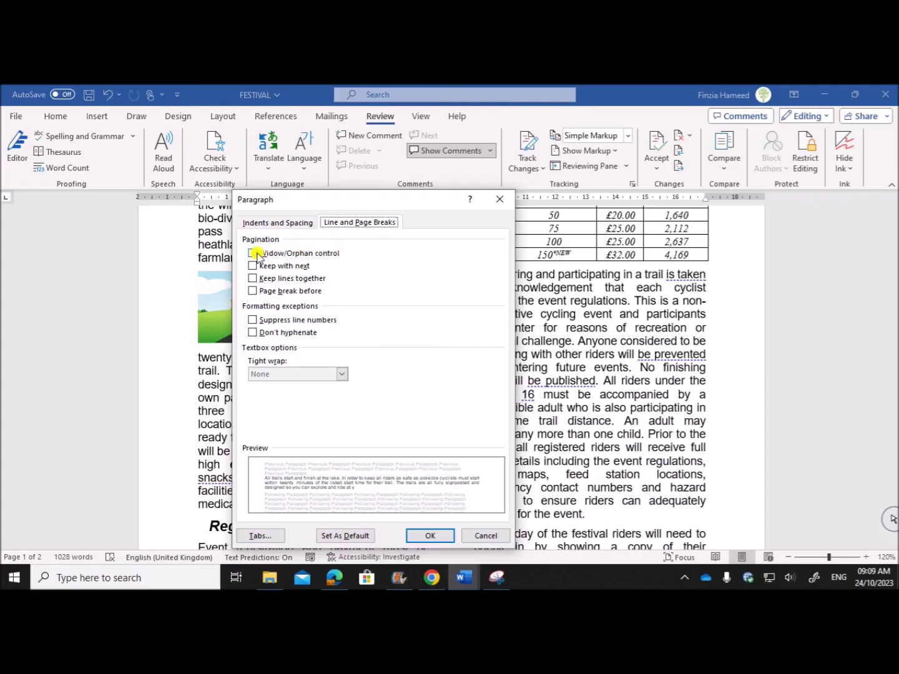
click(250, 254)
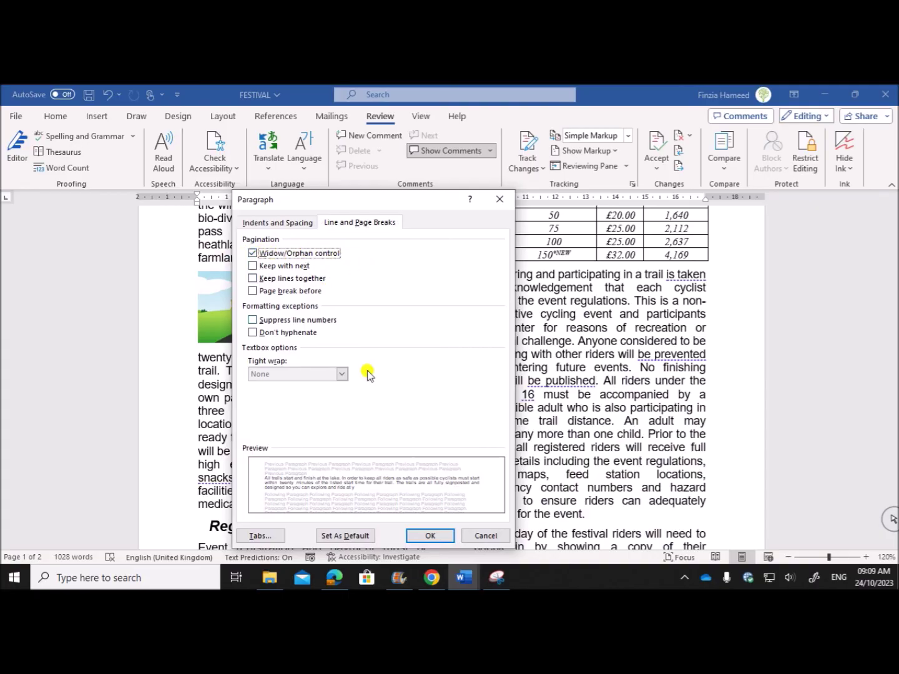
click(428, 536)
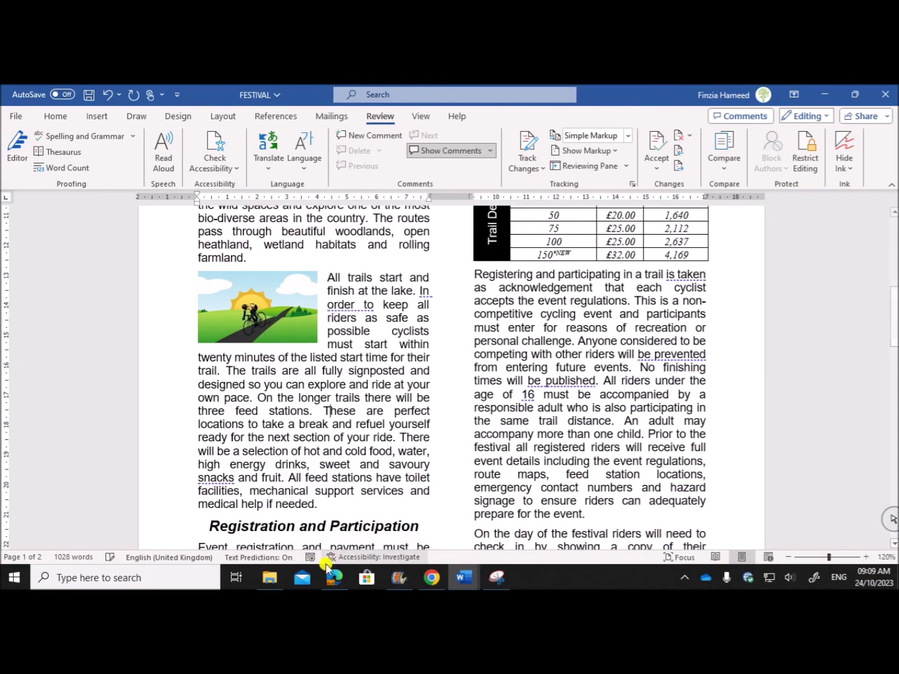
click(331, 578)
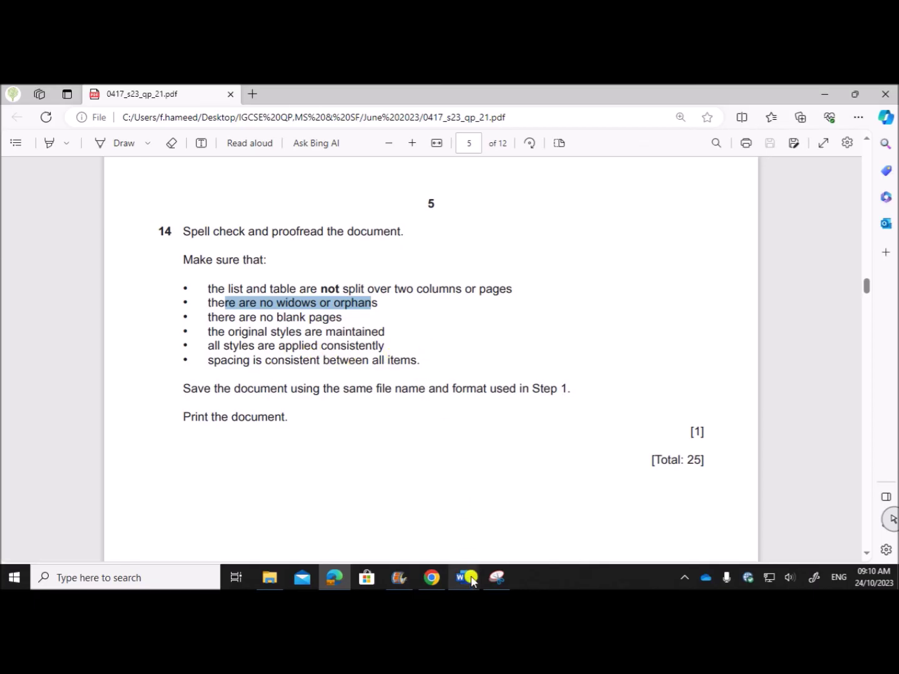
Step: Scroll through the FESTIVAL document to review it, then check the exam paper again
mouse_move(463, 577)
click(537, 529)
scroll(518, 497, up, 4)
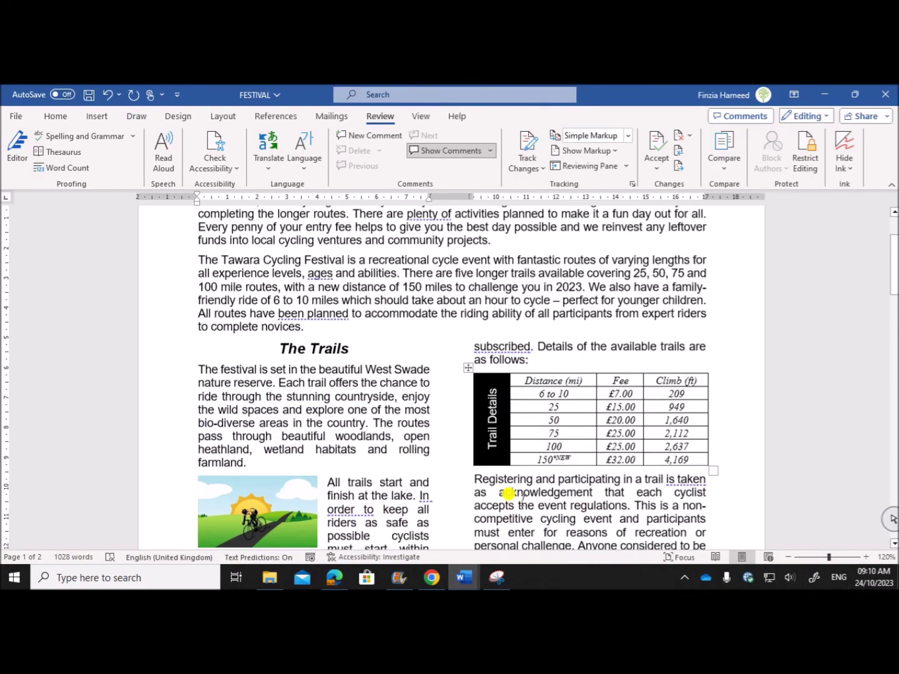
scroll(521, 499, down, 7)
scroll(520, 499, down, 20)
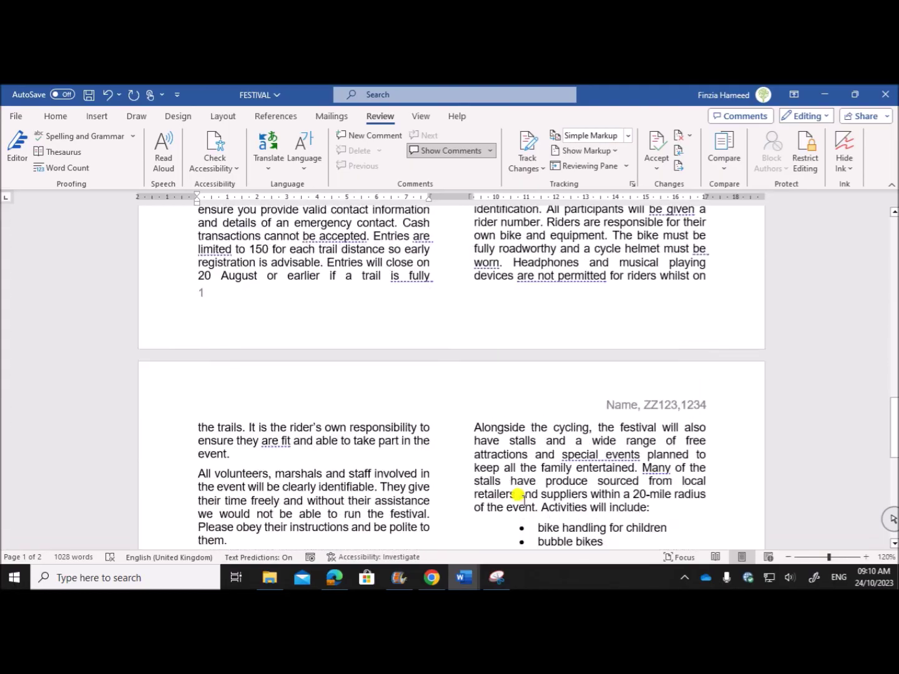
scroll(519, 497, up, 5)
scroll(519, 496, up, 3)
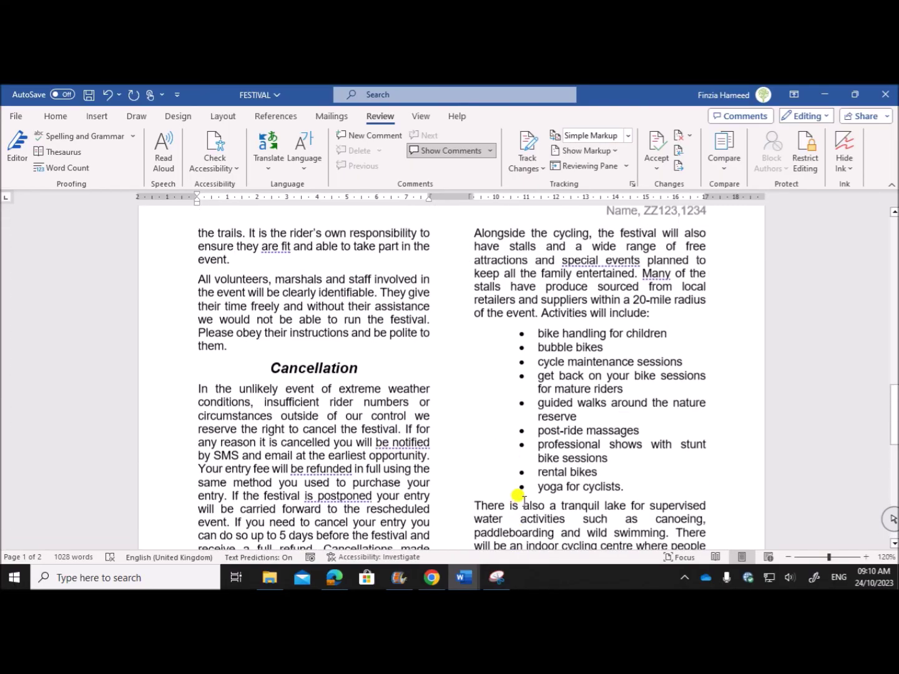
click(335, 577)
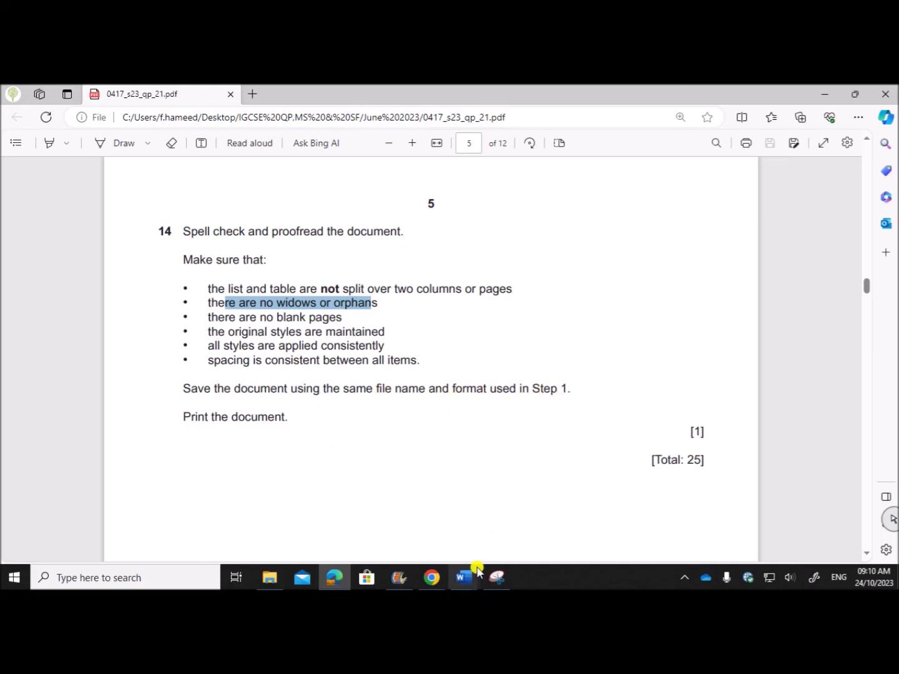
Step: Save the FESTIVAL document under its existing name from the Quick Access Toolbar
mouse_move(465, 575)
click(556, 521)
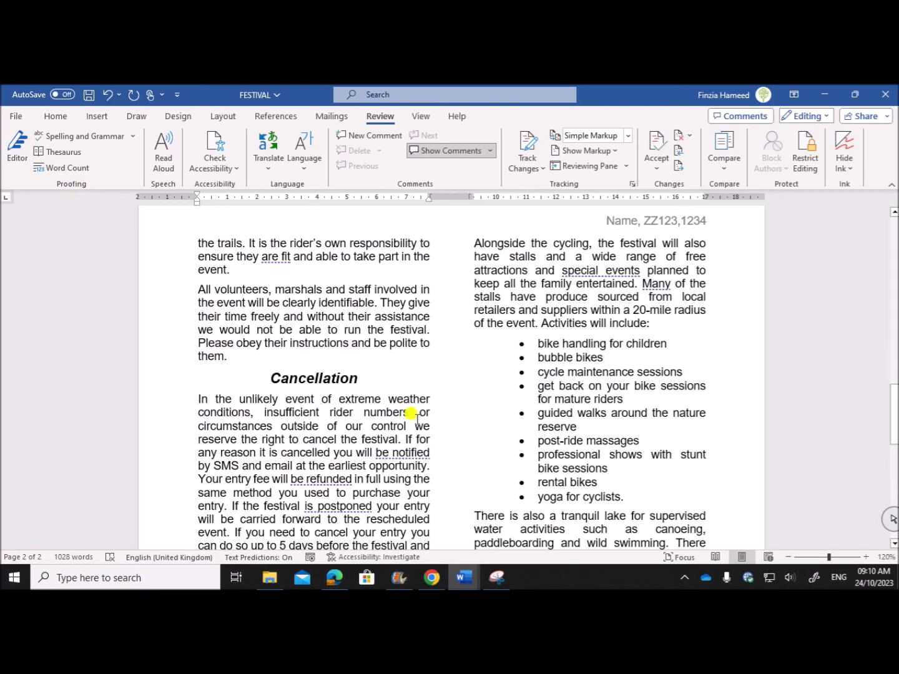
click(91, 97)
scroll(386, 395, up, 2)
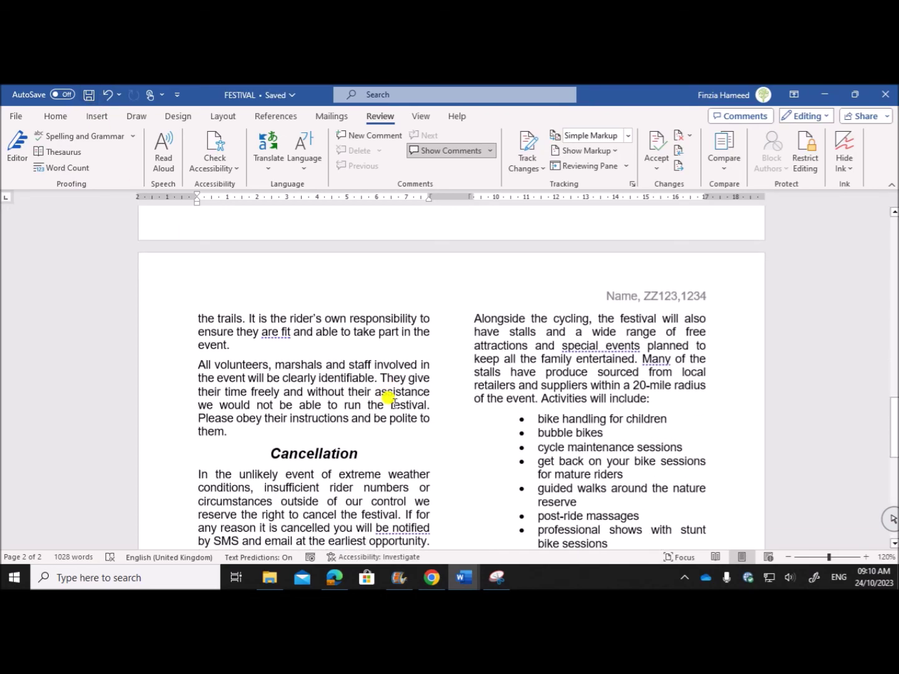
scroll(390, 395, down, 3)
scroll(387, 396, up, 12)
scroll(387, 391, up, 10)
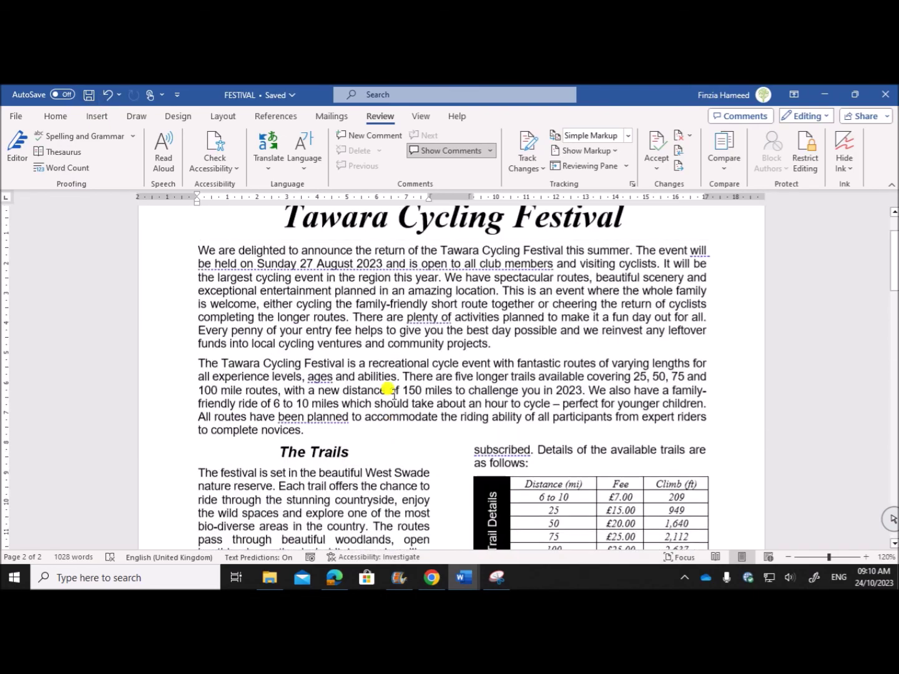